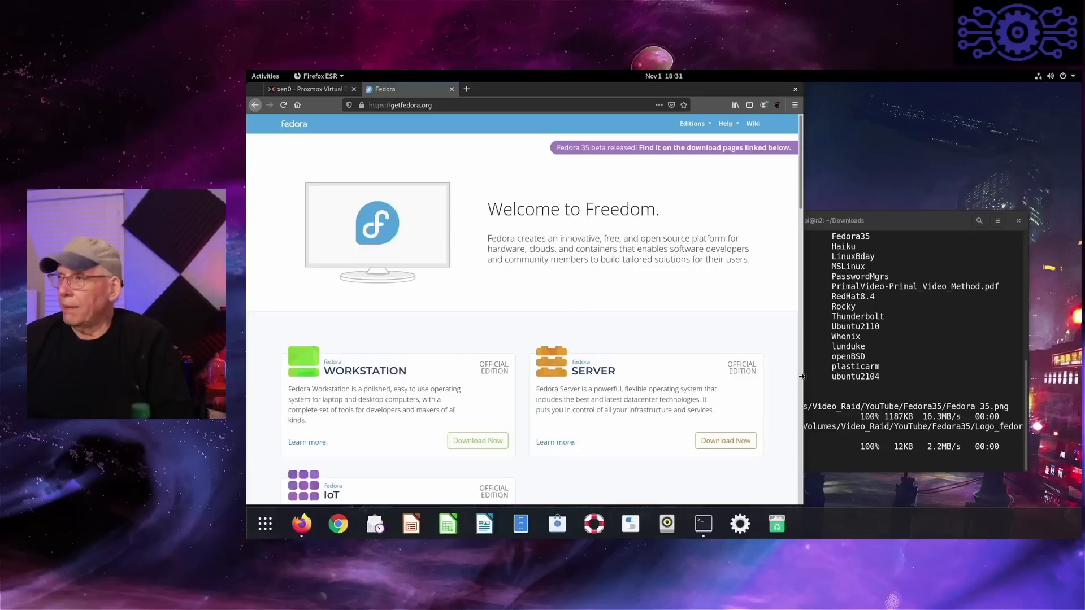
- Widen the browser window and look through the Fedora home page's editions, magazine articles and additional download options
left_click_drag(802, 377, 965, 375)
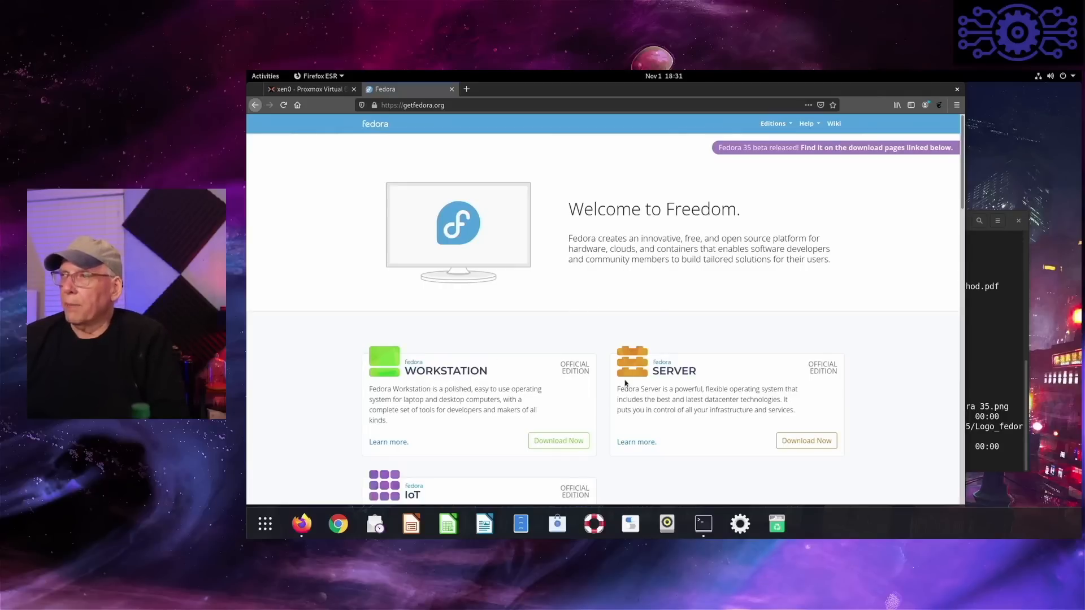
scroll(480, 395, "down", 4)
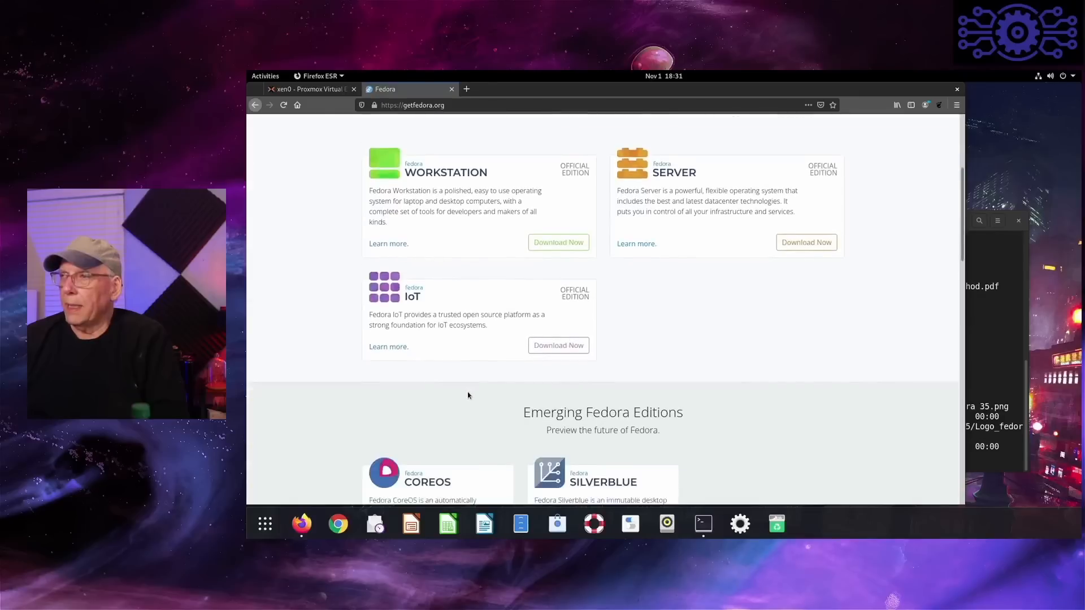
scroll(468, 396, "down", 2)
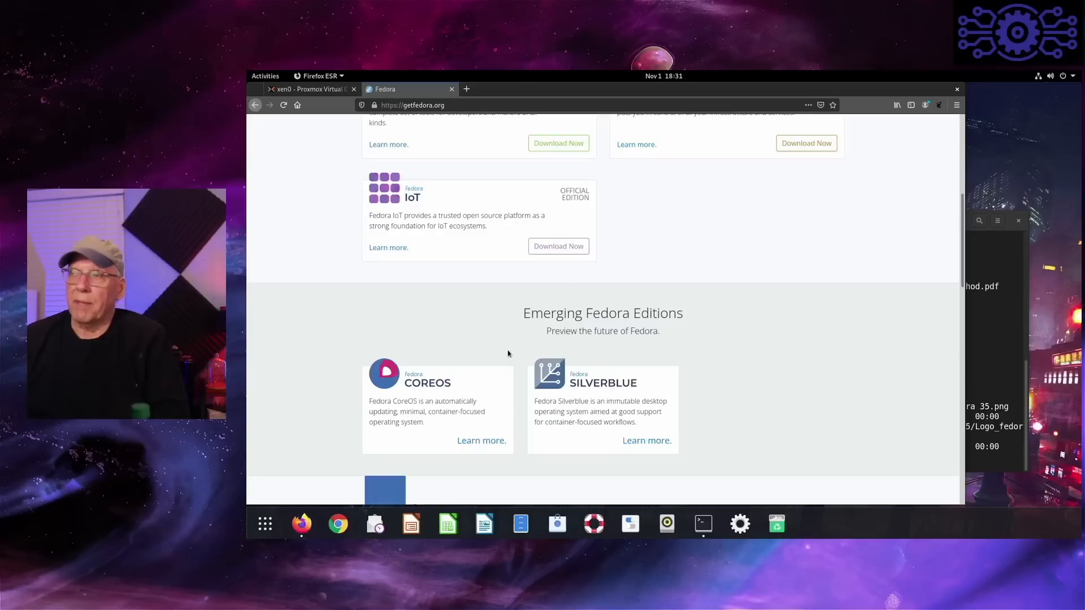
scroll(507, 354, "down", 1)
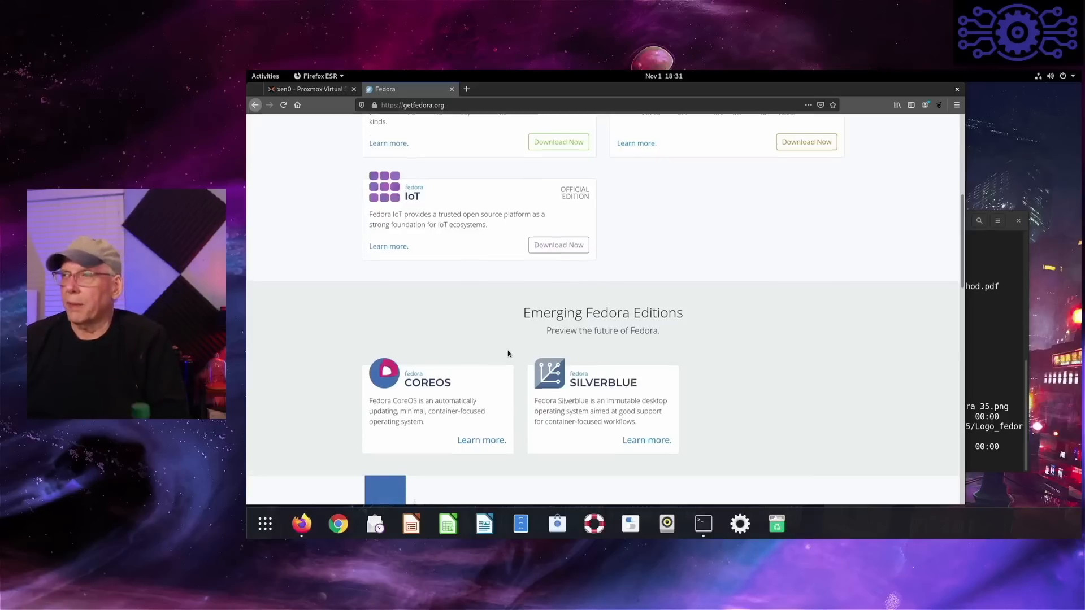
scroll(507, 354, "down", 2)
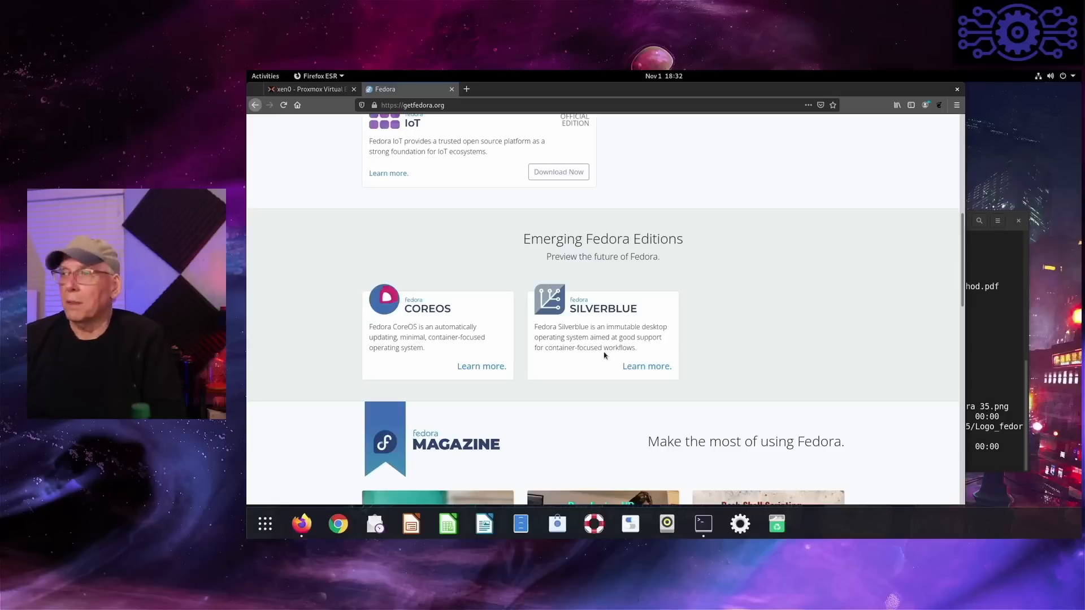
scroll(606, 357, "down", 3)
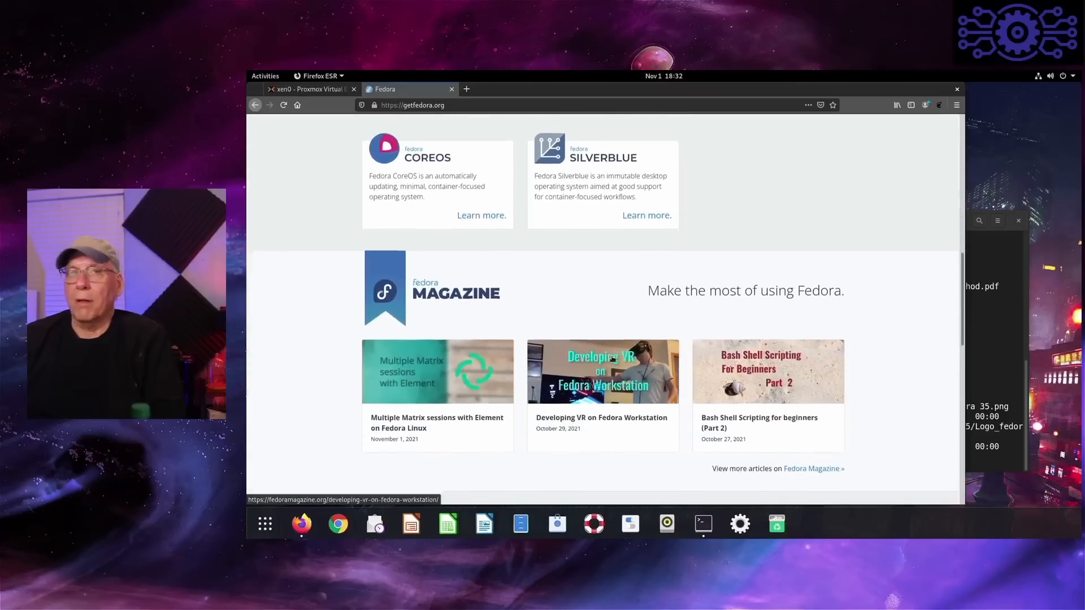
scroll(612, 358, "down", 3)
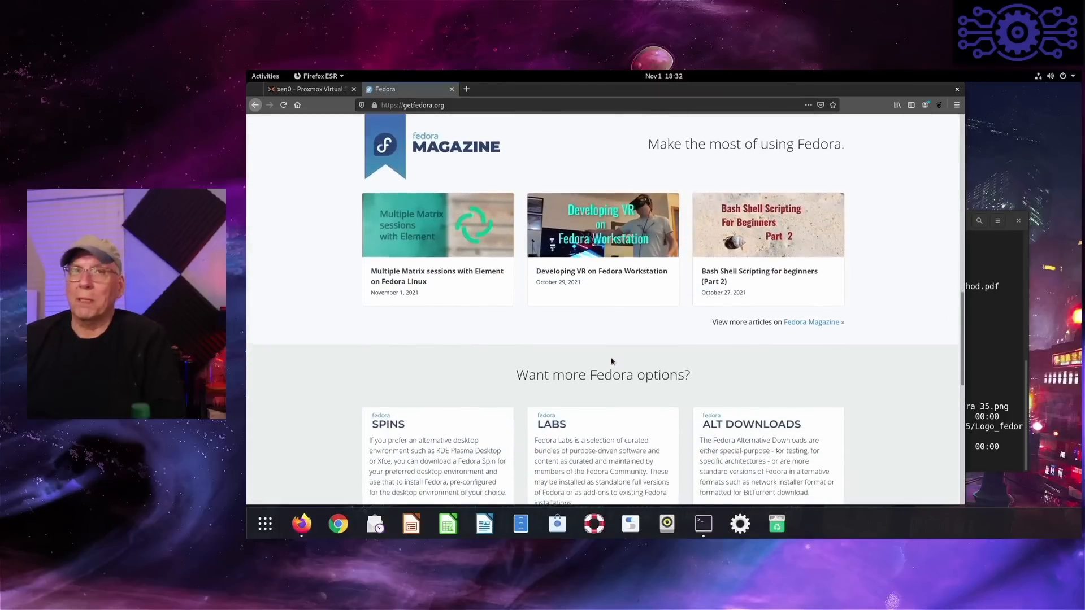
scroll(611, 362, "down", 1)
scroll(390, 257, "down", 1)
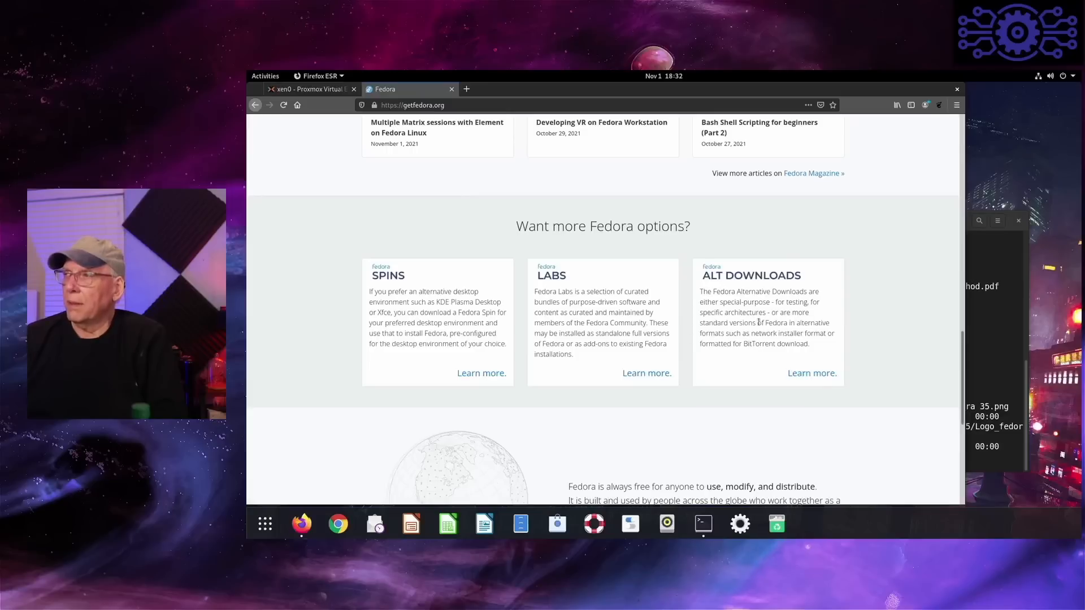
- Open Fedora's Alt Downloads page and review the network installer and torrent download options
left_click(811, 374)
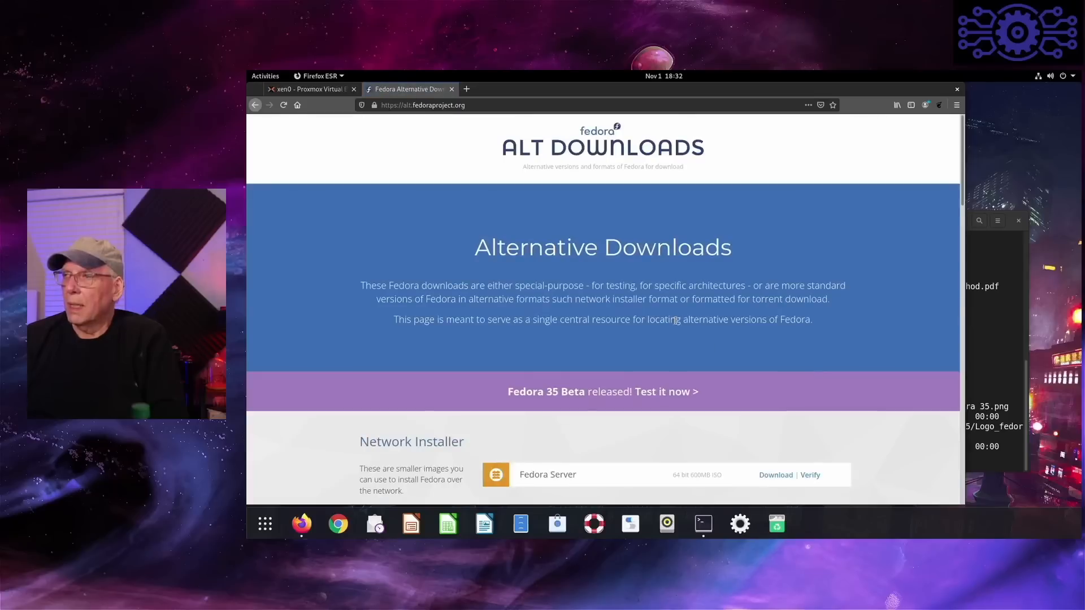
scroll(676, 322, "down", 1)
scroll(676, 322, "down", 3)
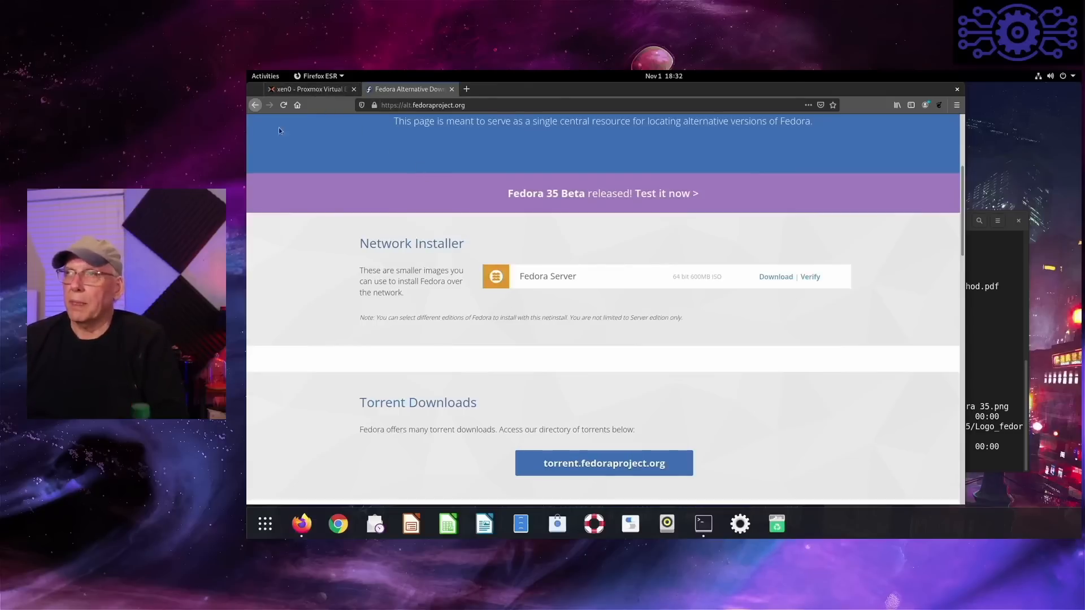
- Return to the Fedora home page and open the Workstation download page to view its x86_64 and aarch64 images
left_click(255, 105)
scroll(407, 219, "up", 3)
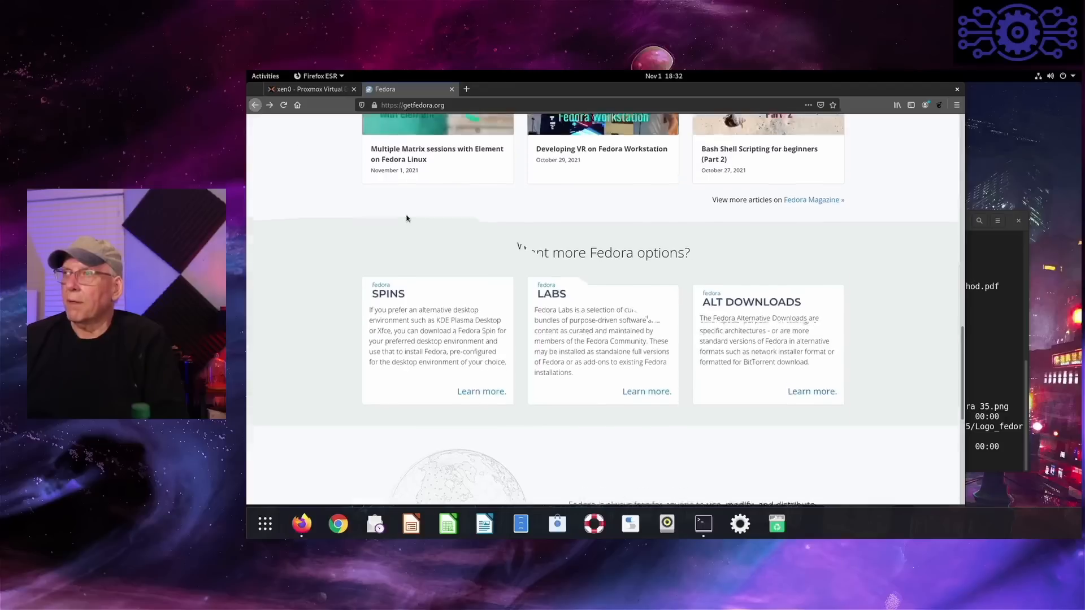
scroll(408, 219, "up", 10)
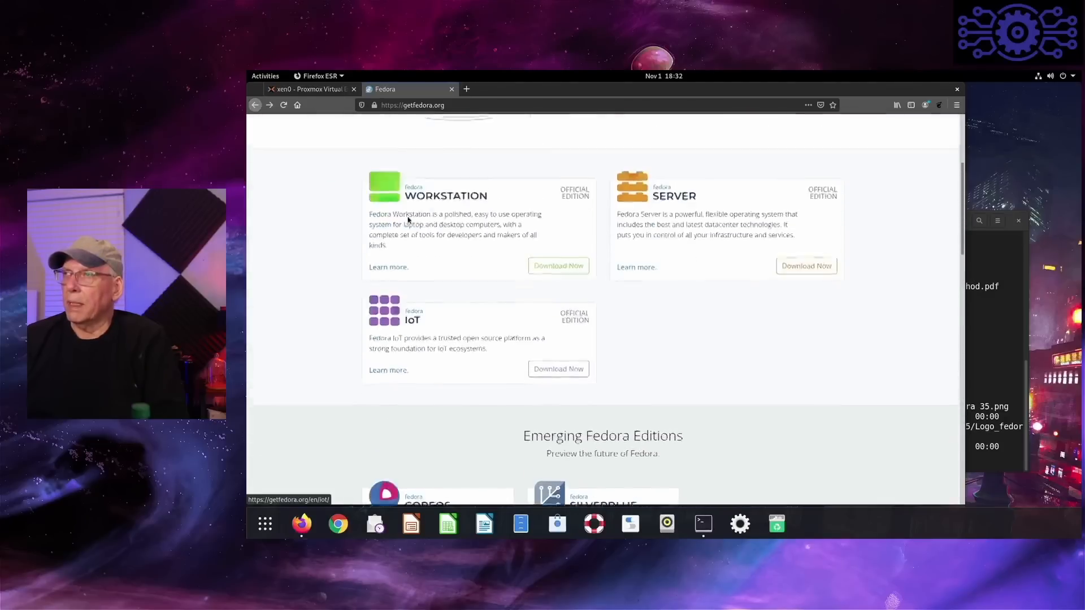
left_click(556, 341)
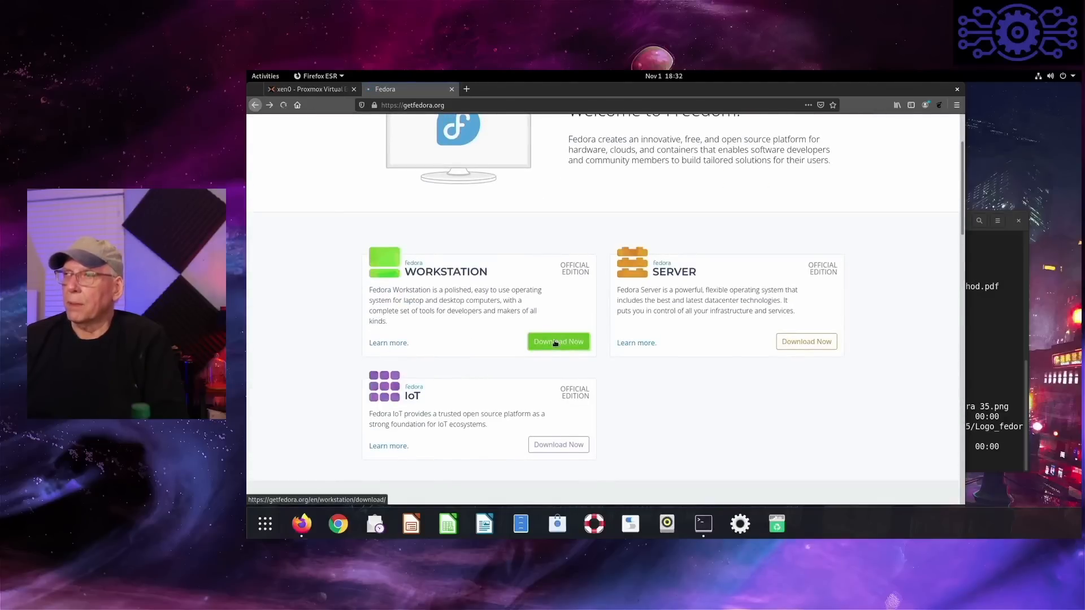
scroll(565, 334, "down", 3)
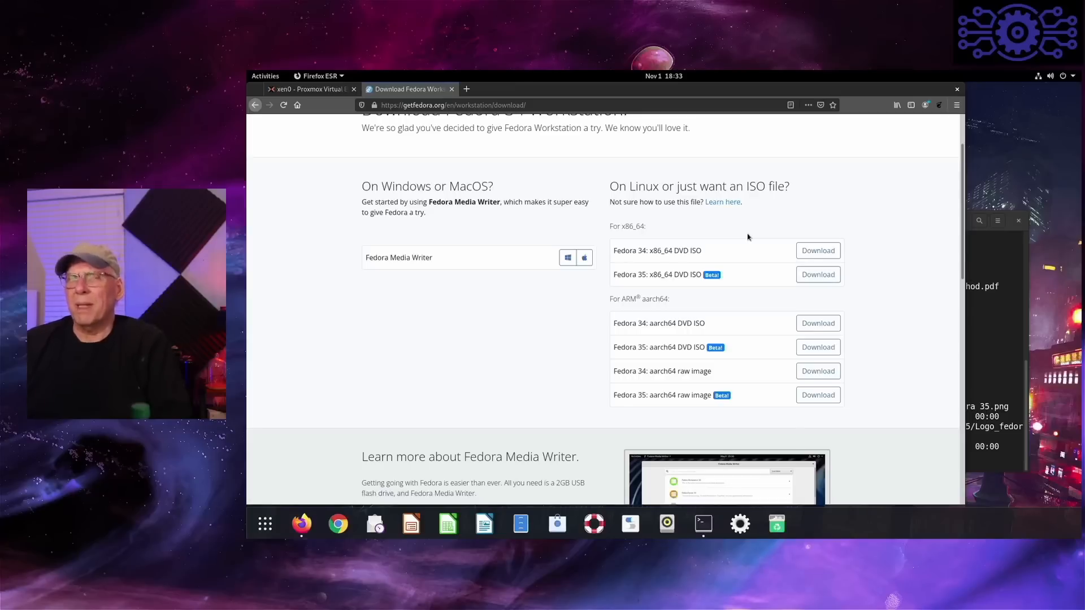
- Switch to Proxmox, expand node xen1 and remove the stopped virtual machines 102 (FW35) and 104 (design)
left_click(303, 94)
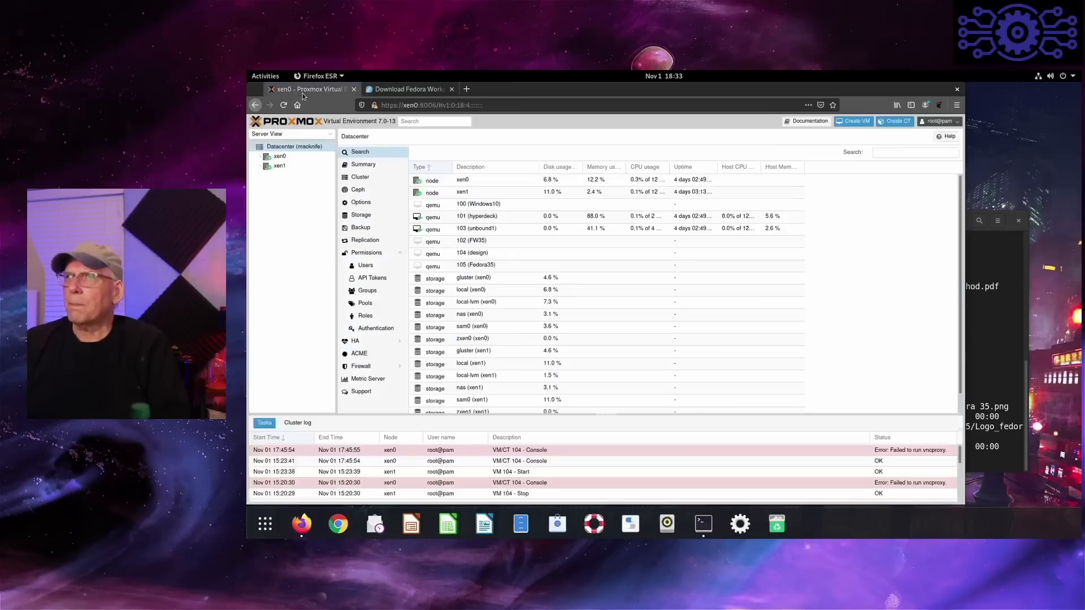
double_click(278, 167)
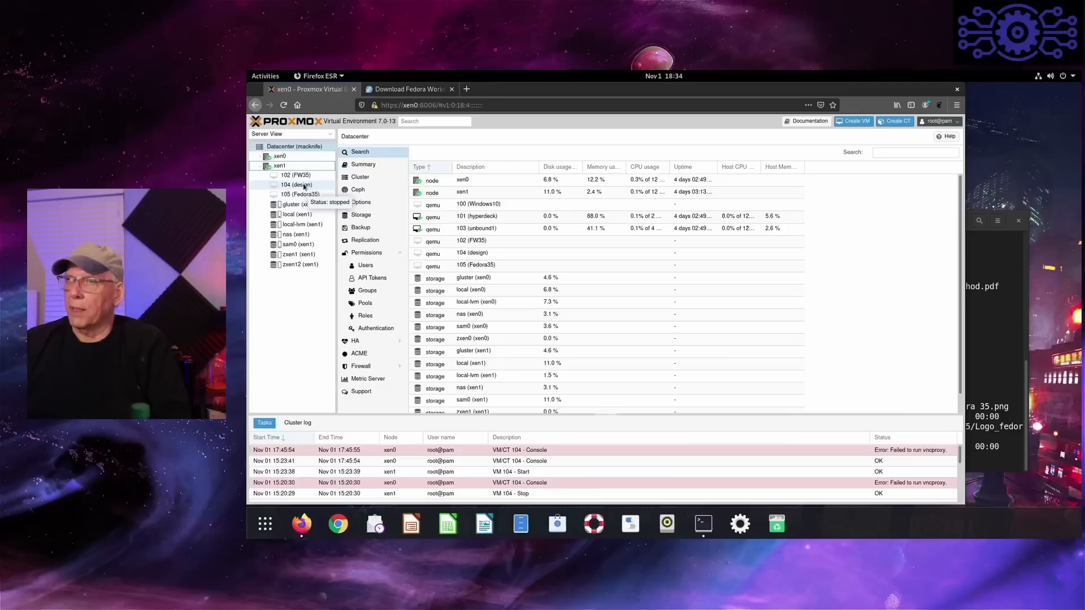
right_click(306, 178)
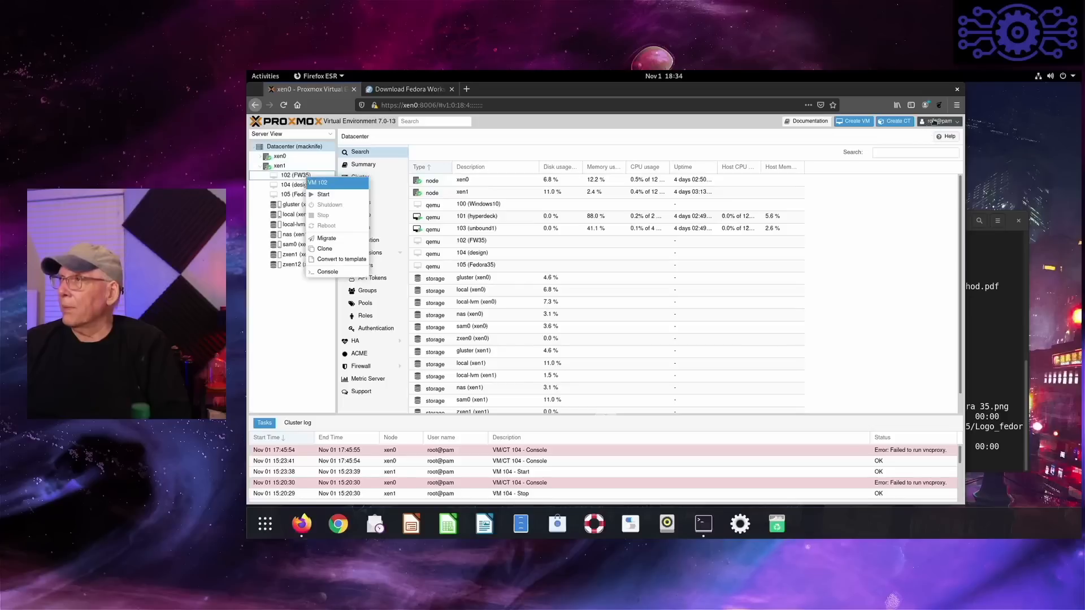
- Start creating a virtual machine on node xen1 with VM ID 102 and name it FW35
left_click(865, 124)
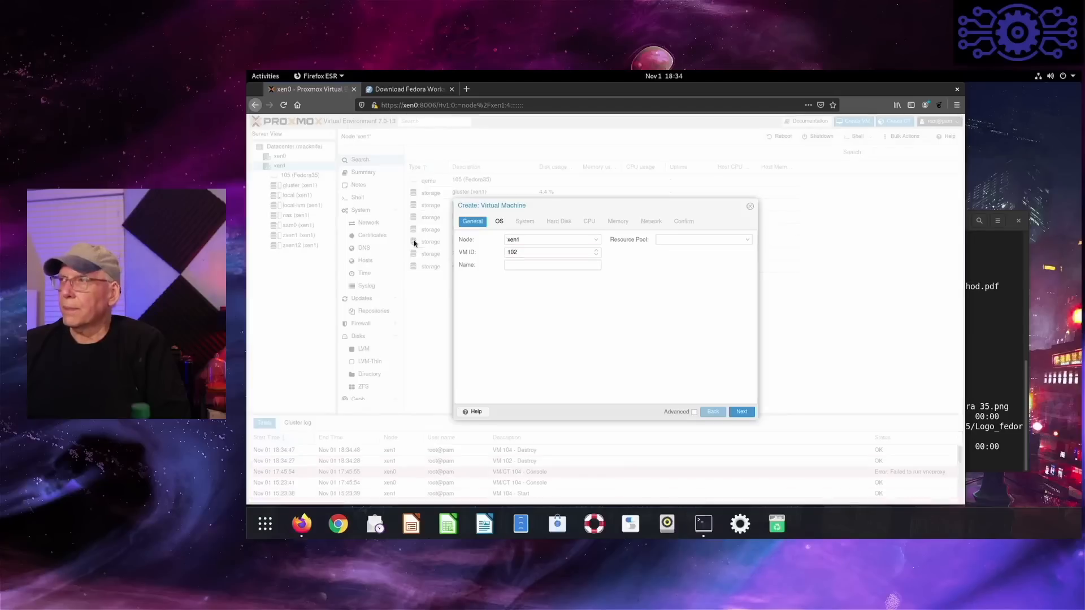
left_click(514, 267)
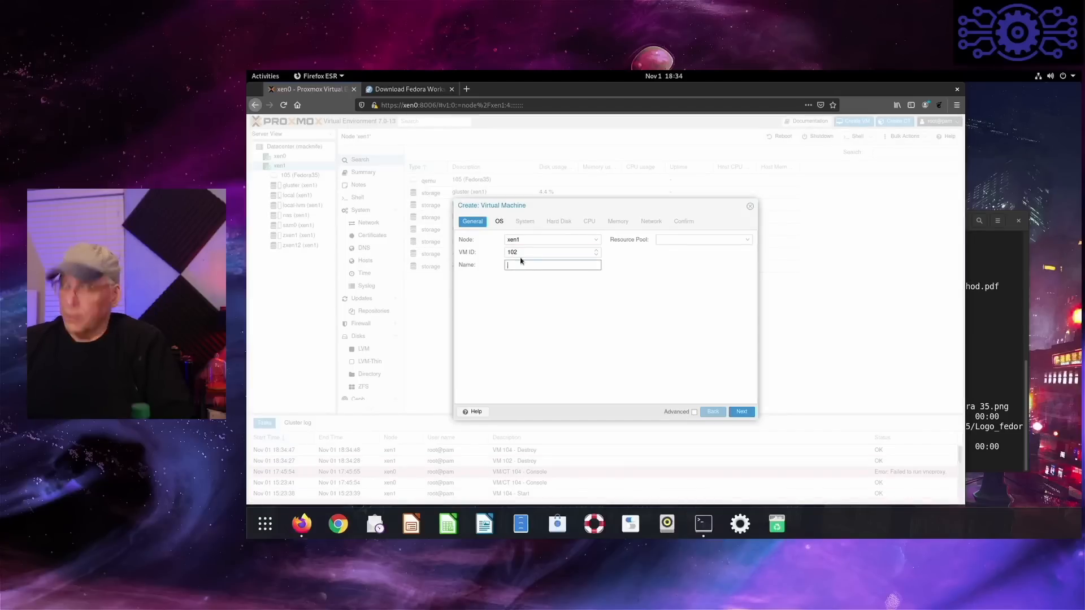
type("FW3")
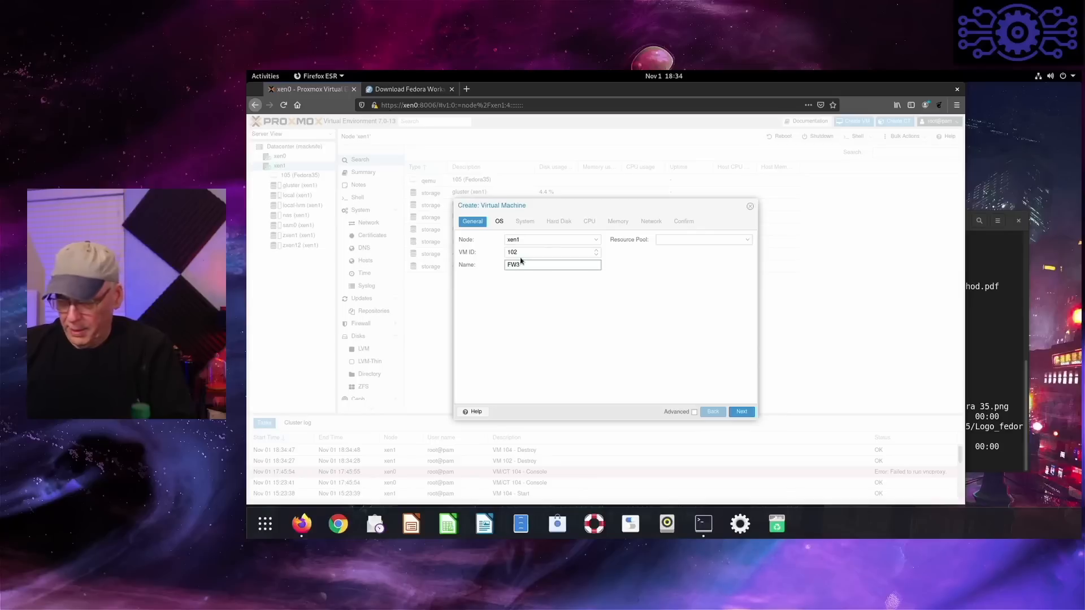
type("5")
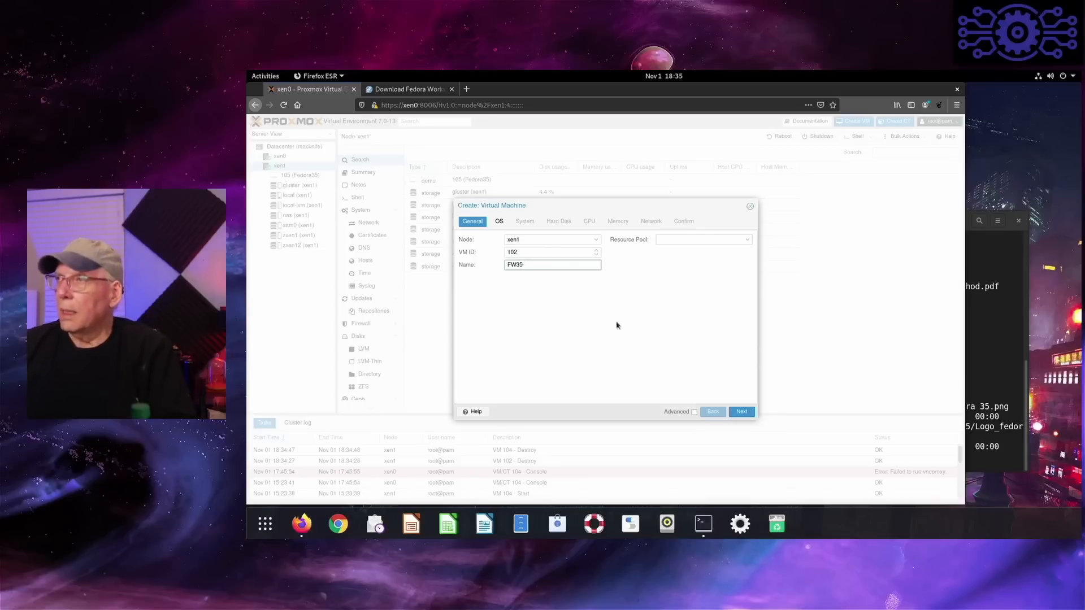
type("2")
left_click(742, 412)
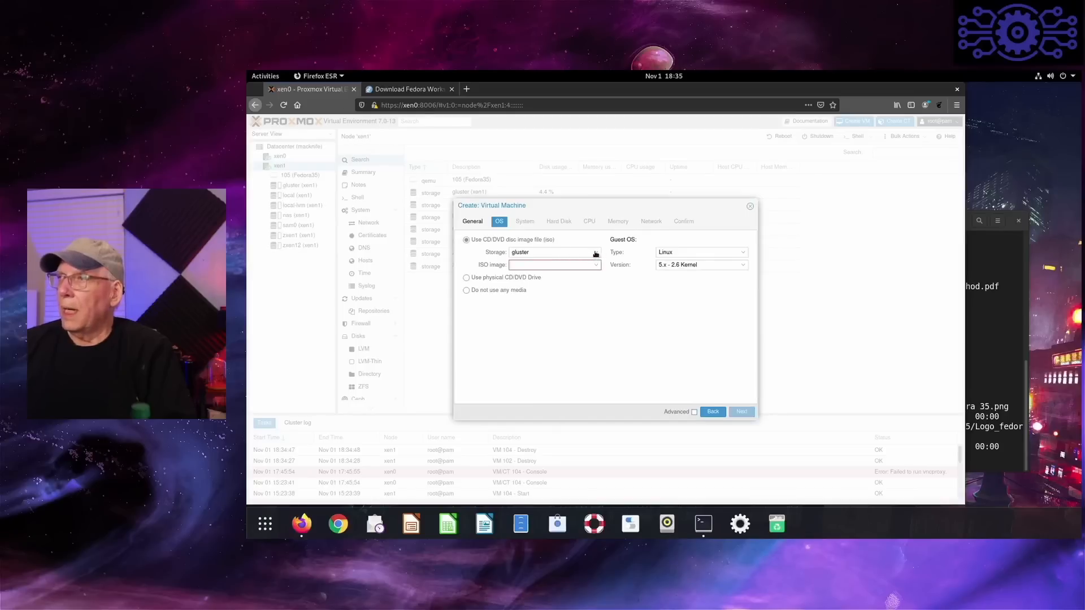
- Use Fedora-Everything-netinst-x86_64-35_Beta-1.2.iso from the nas storage as the virtual machine's installation image
left_click(595, 254)
left_click(544, 303)
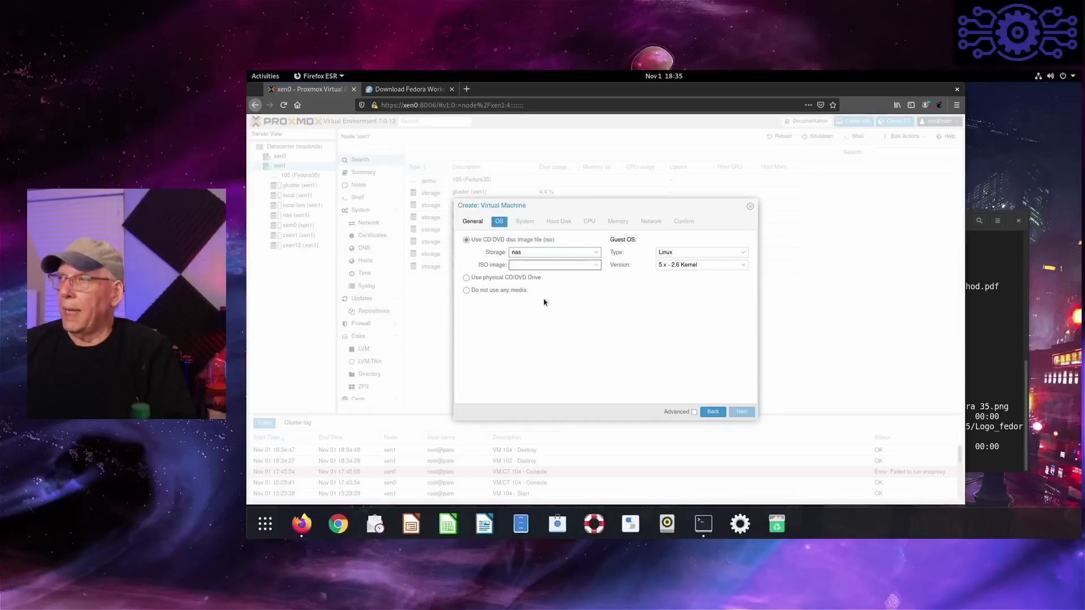
left_click(596, 266)
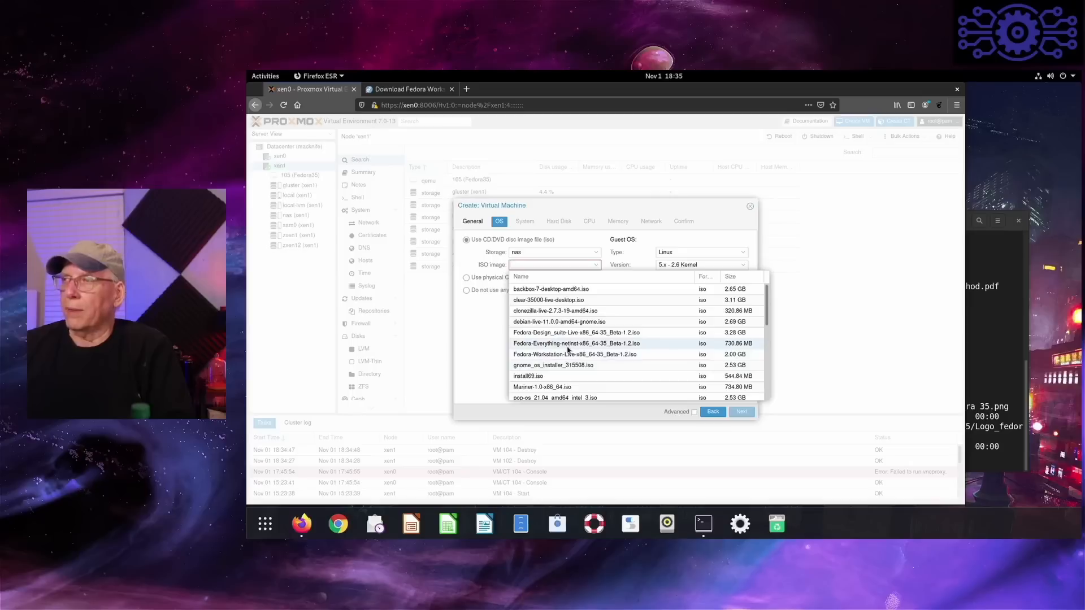
left_click(567, 345)
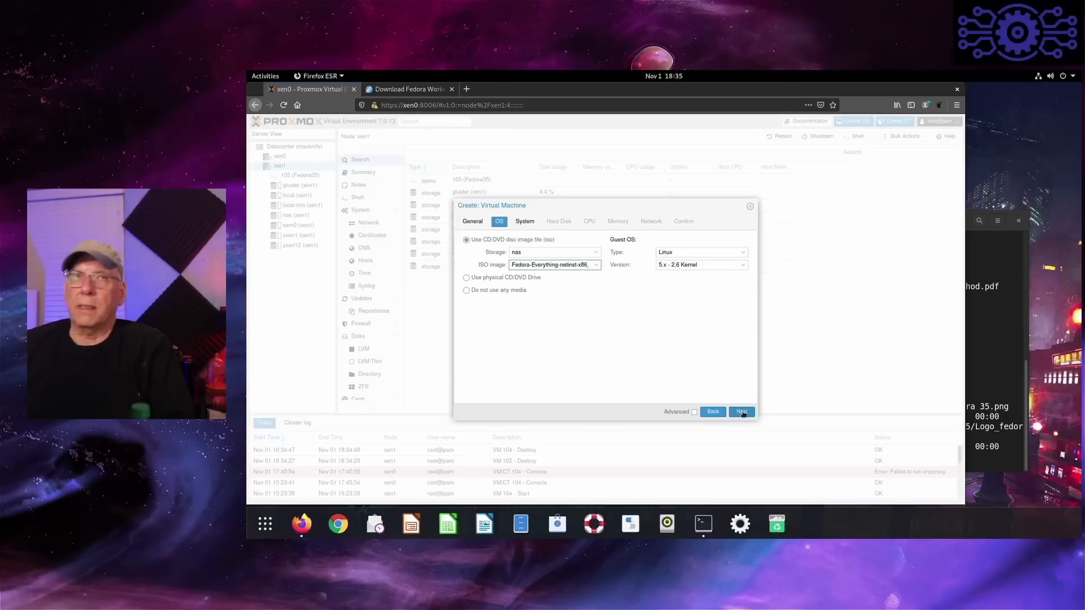
left_click(742, 412)
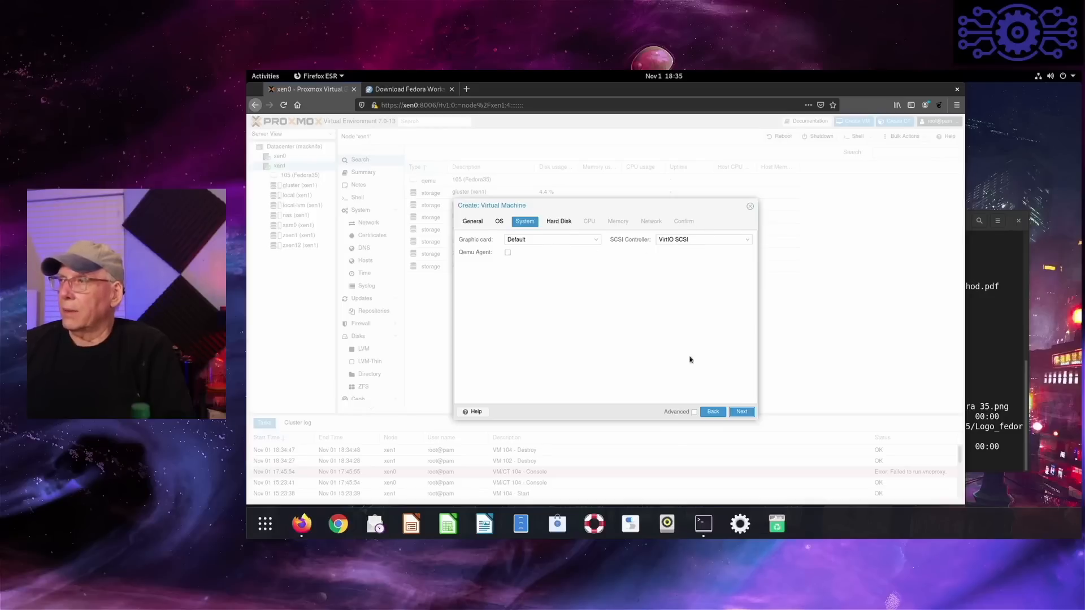
- Set the virtual machine's graphic card to SPICE in the system settings and continue to the hard disk settings
left_click(749, 416)
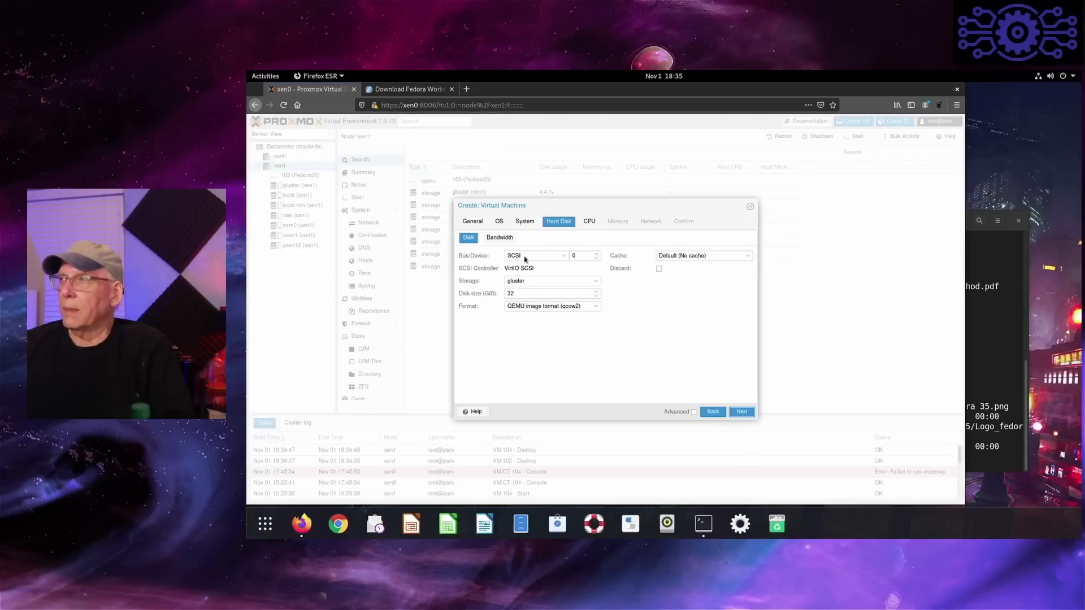
left_click(528, 225)
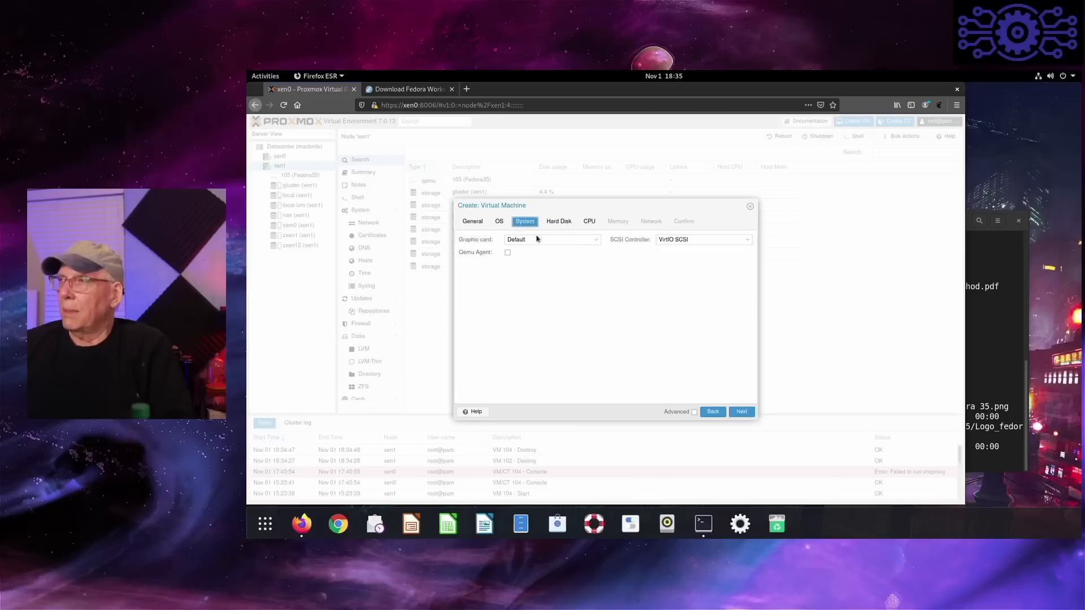
left_click(597, 241)
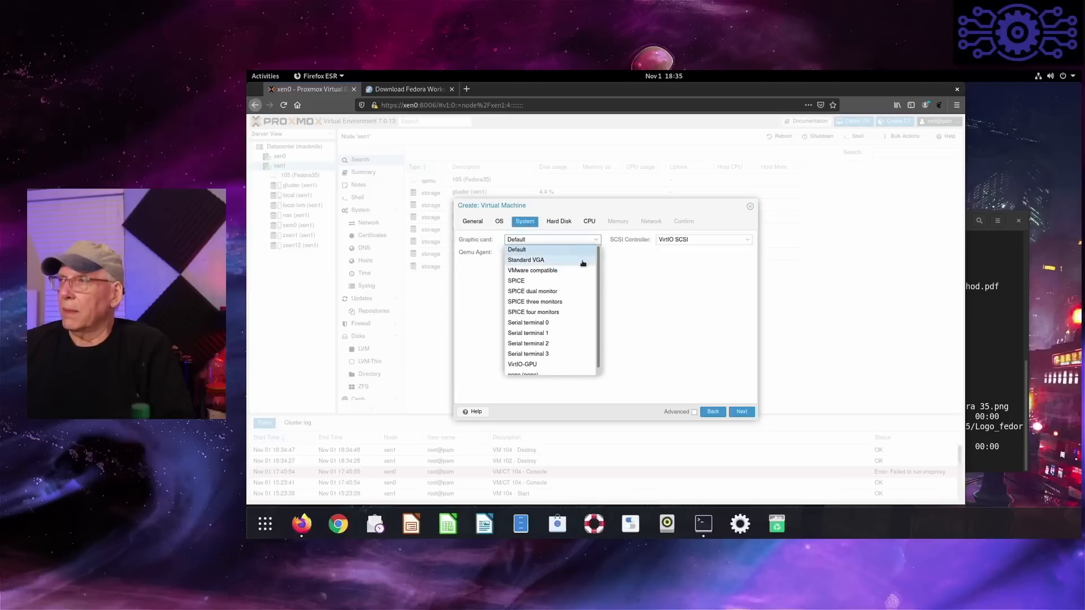
left_click(577, 283)
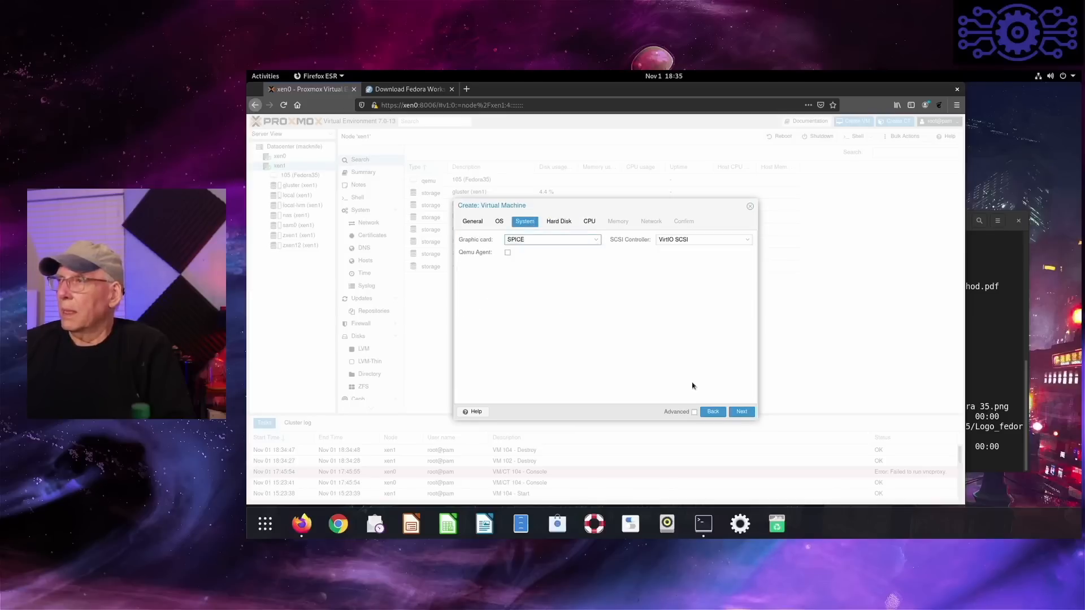
left_click(744, 413)
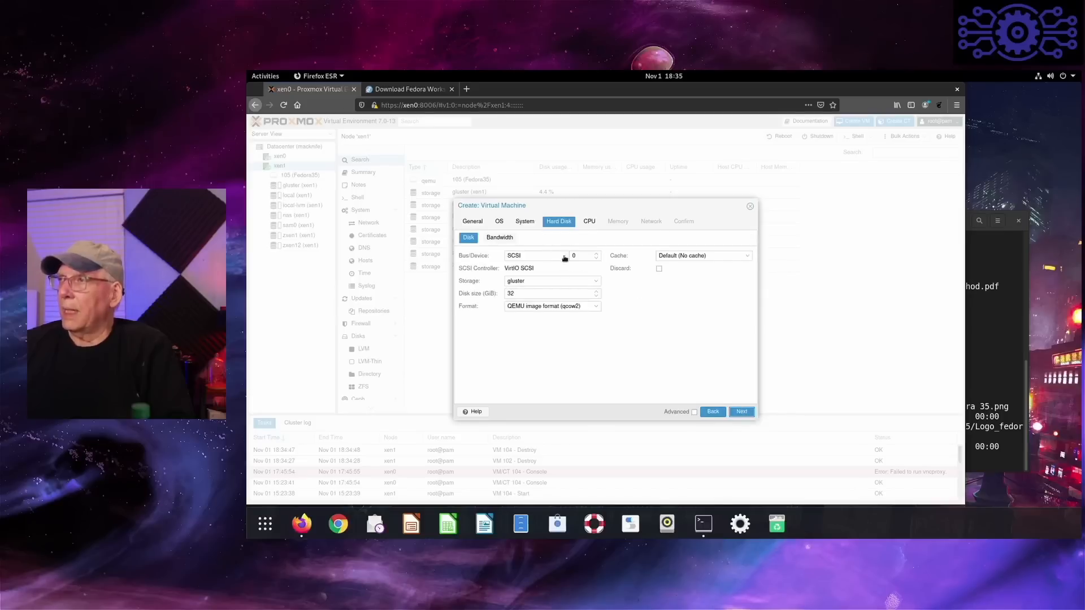
- Place the virtual hard disk on local-lvm storage and assign the machine 2 CPU sockets with 2 cores
left_click(597, 281)
left_click(544, 316)
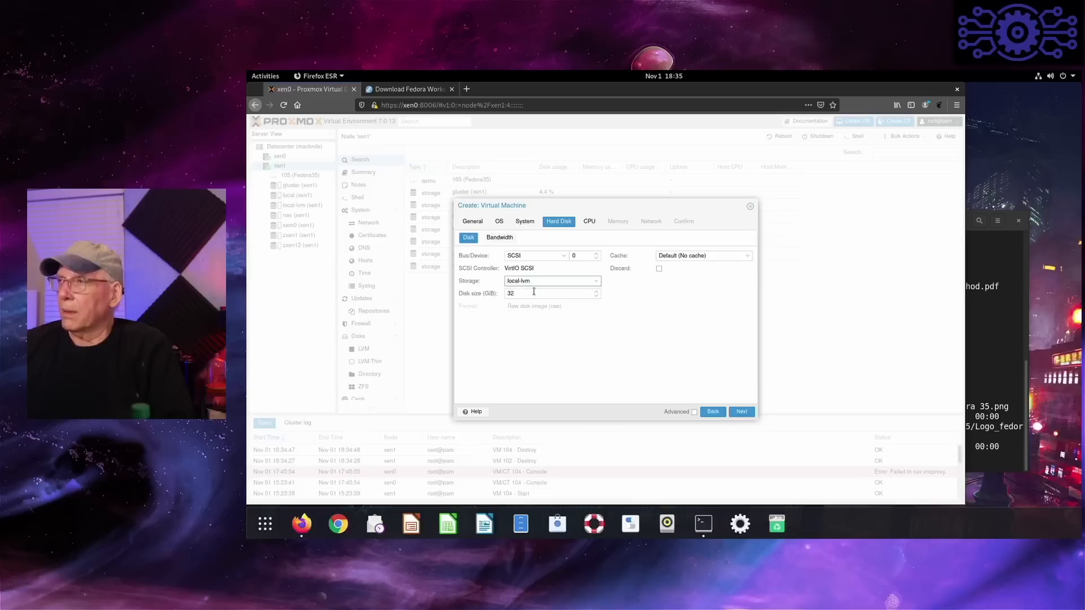
left_click(742, 411)
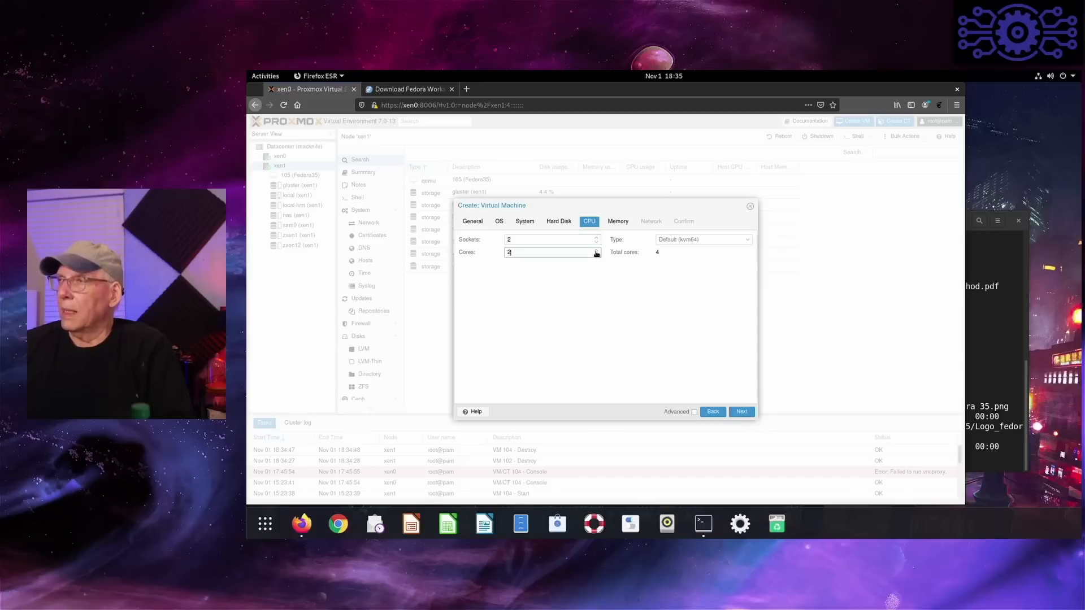
left_click(595, 250)
left_click(735, 411)
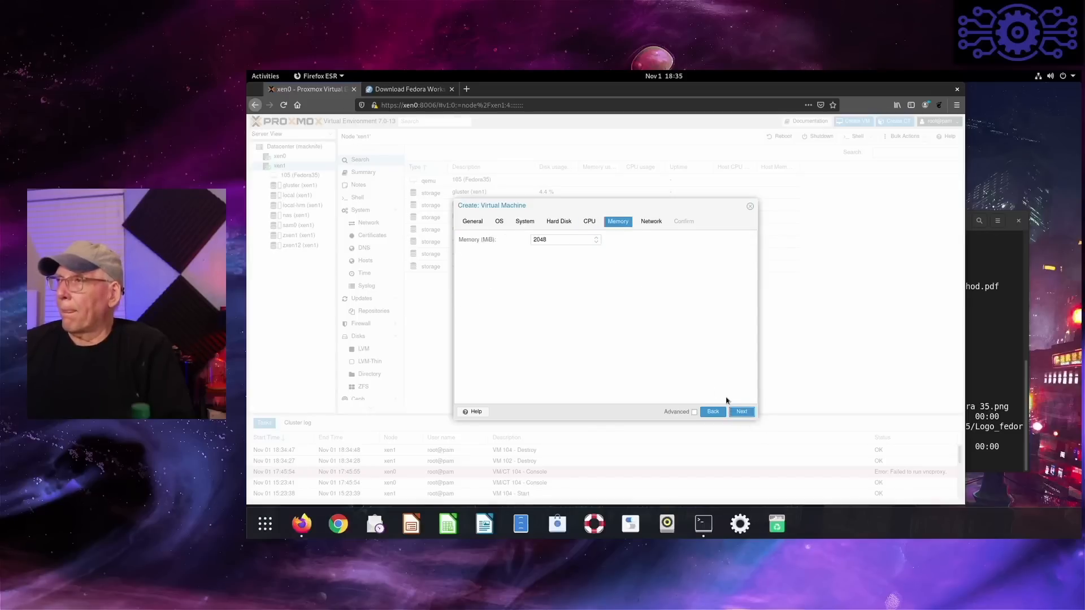
- Set the virtual machine's memory to 4096 MiB and continue to the network settings
double_click(534, 240)
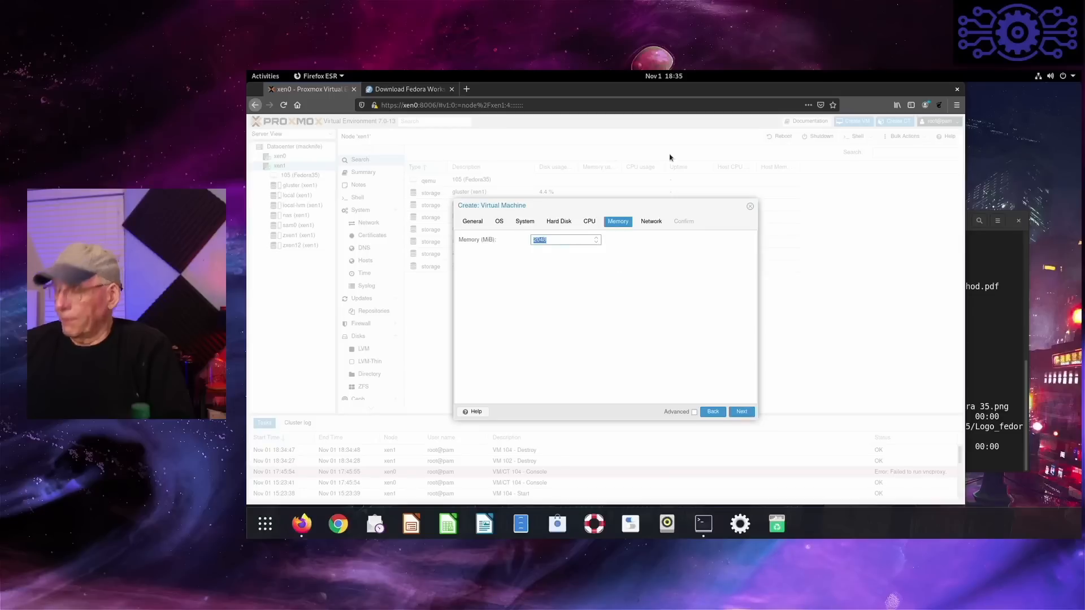
type("4")
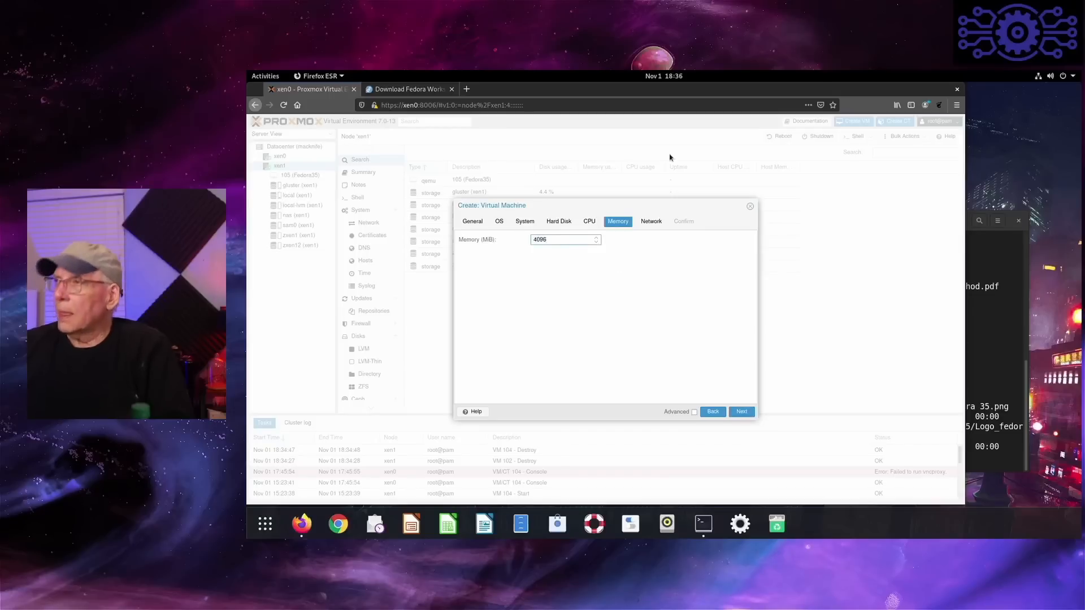
type("096")
left_click(746, 414)
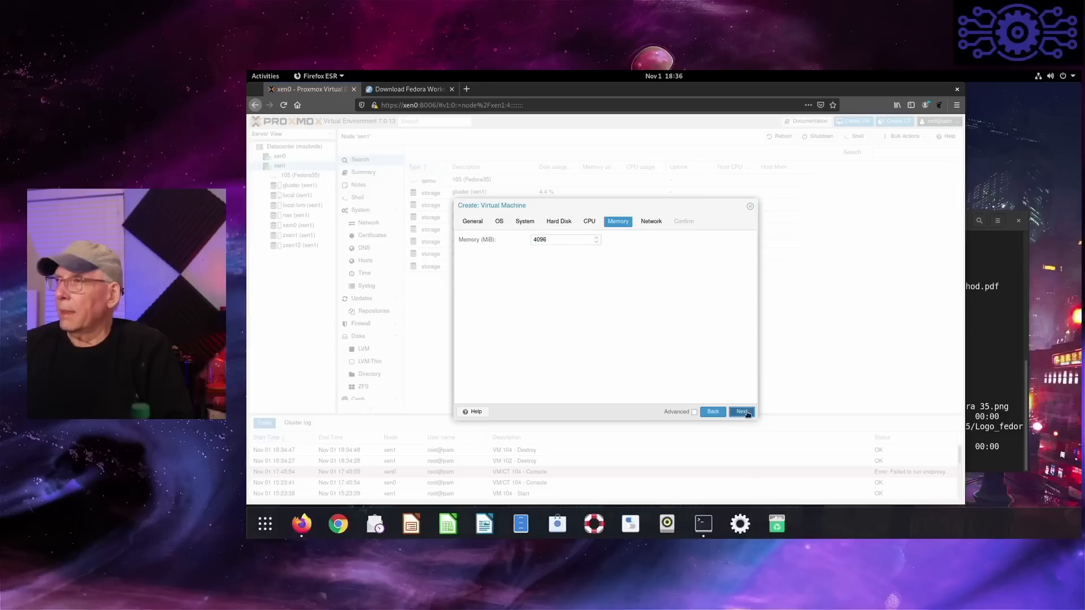
left_click(743, 412)
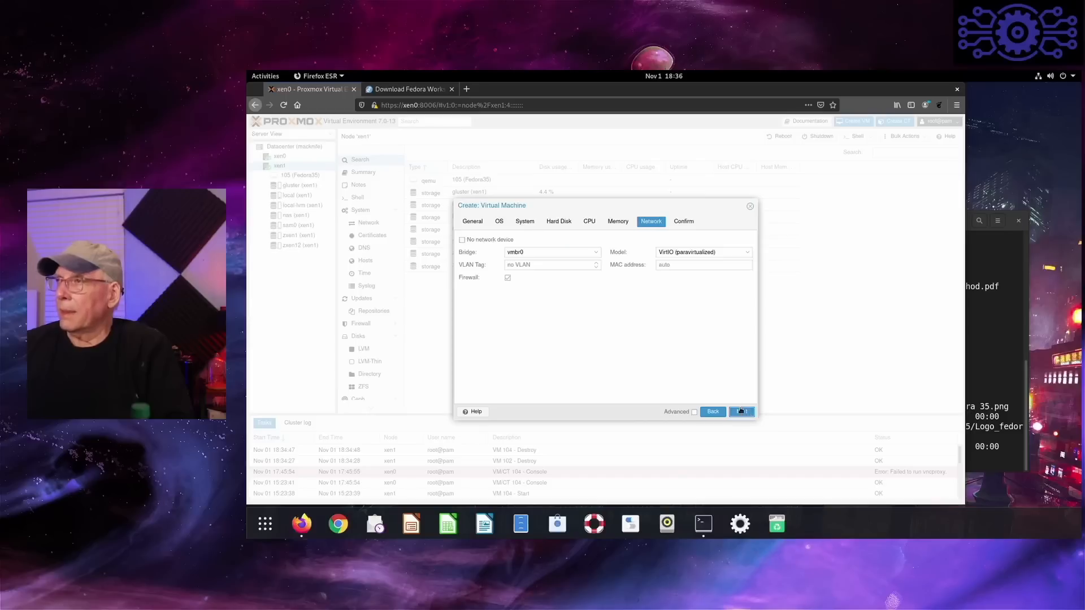
- Set the network card model to Intel E1000 and finish creating the virtual machine
left_click(747, 252)
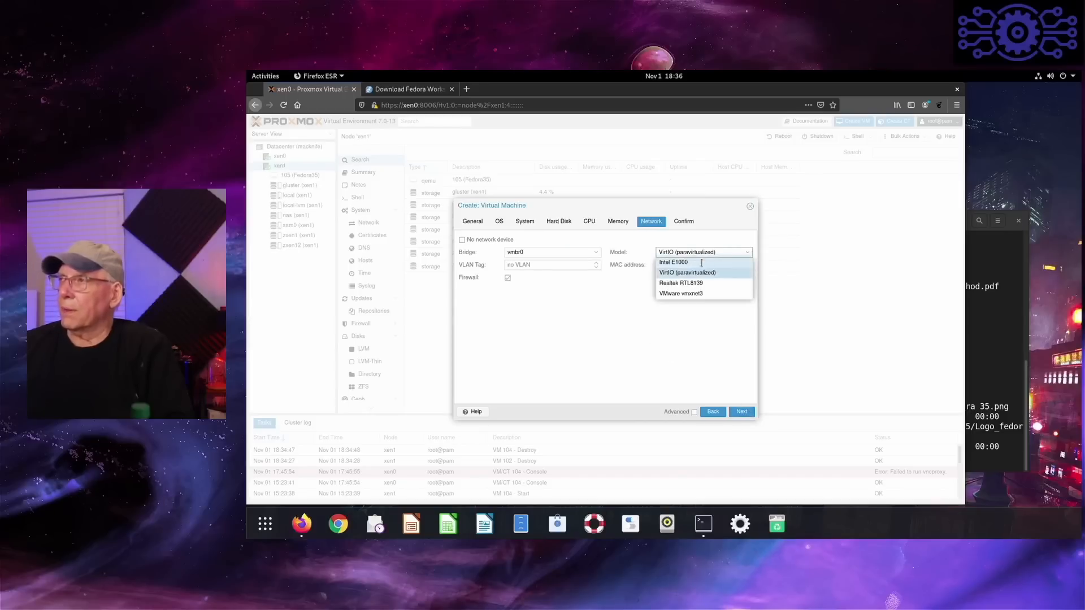
left_click(703, 262)
left_click(738, 414)
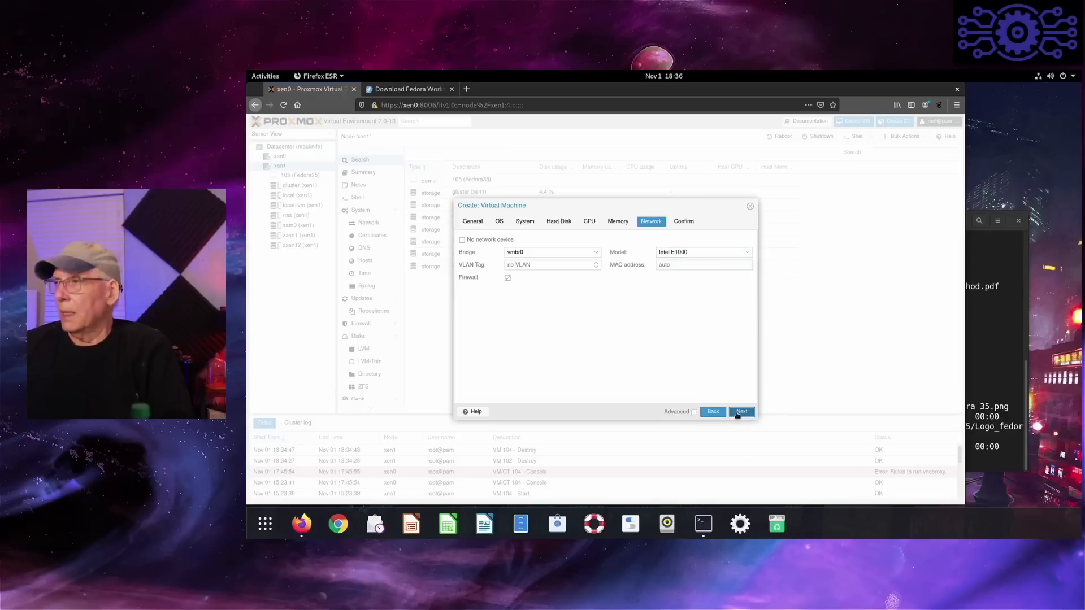
left_click(741, 412)
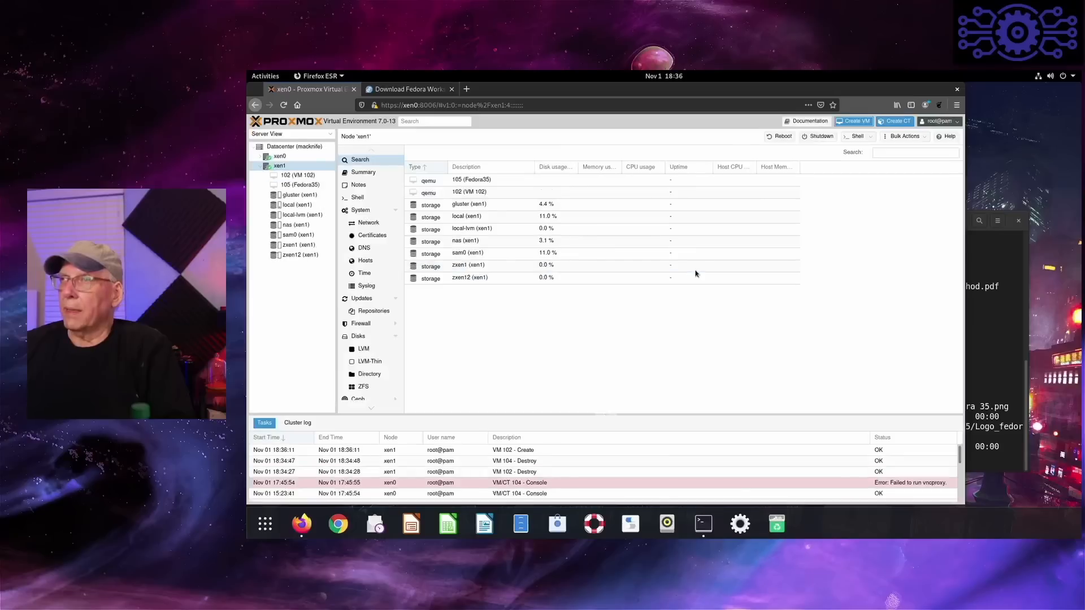
- Start VM 102 and open its console in Remote Viewer, allowing the viewer to inhibit shortcuts
left_click(315, 180)
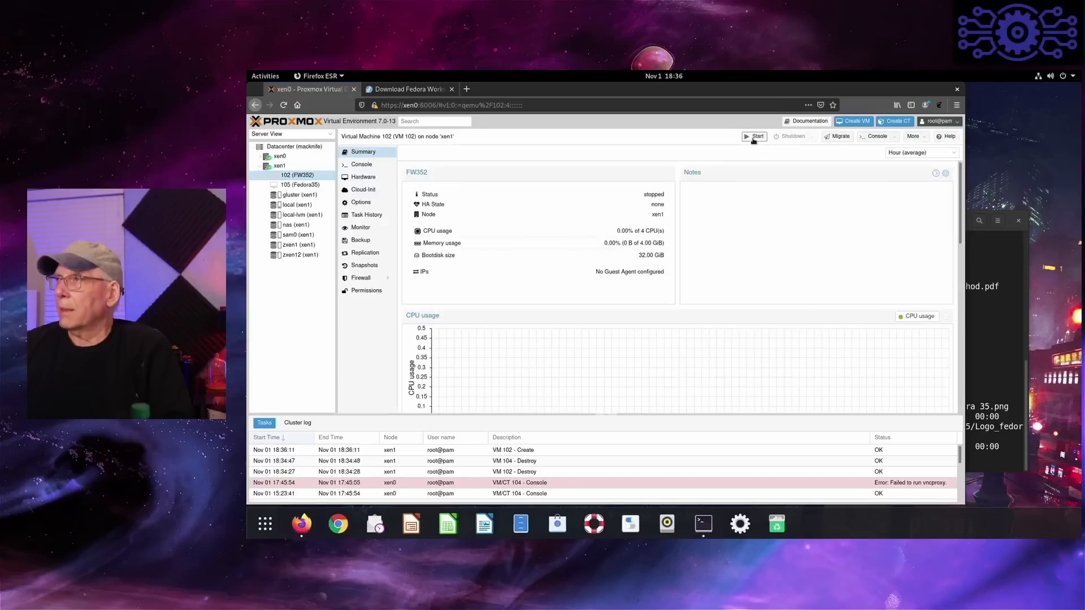
left_click(874, 137)
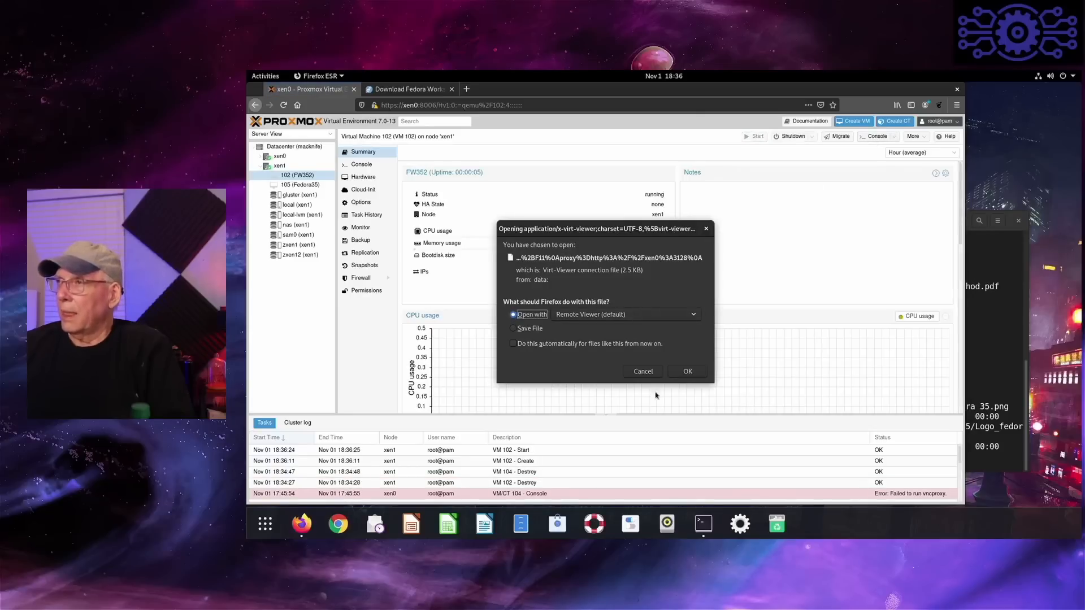
left_click(687, 372)
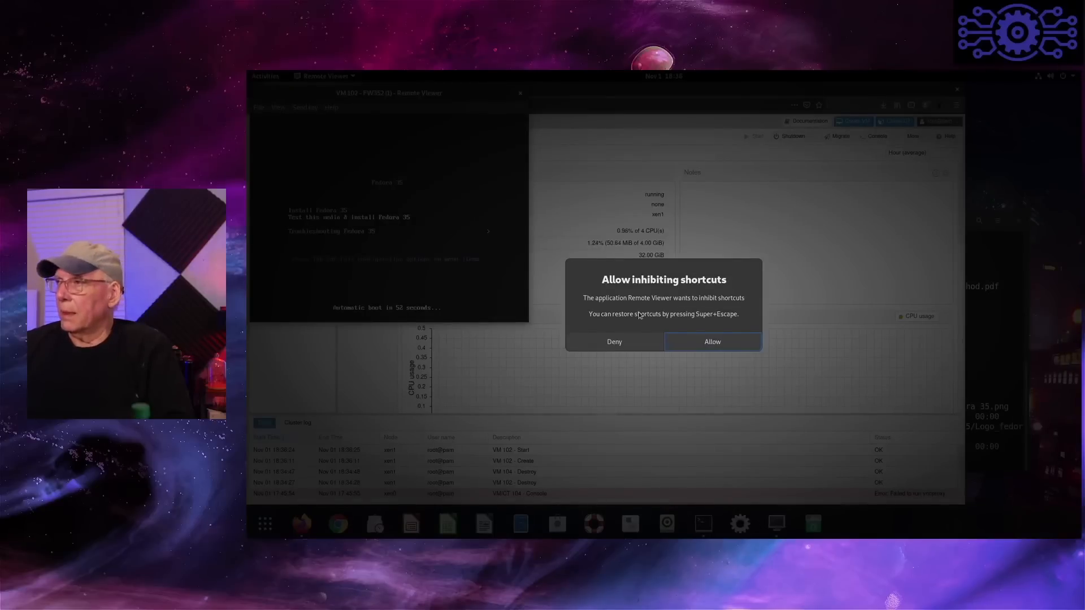
left_click(694, 348)
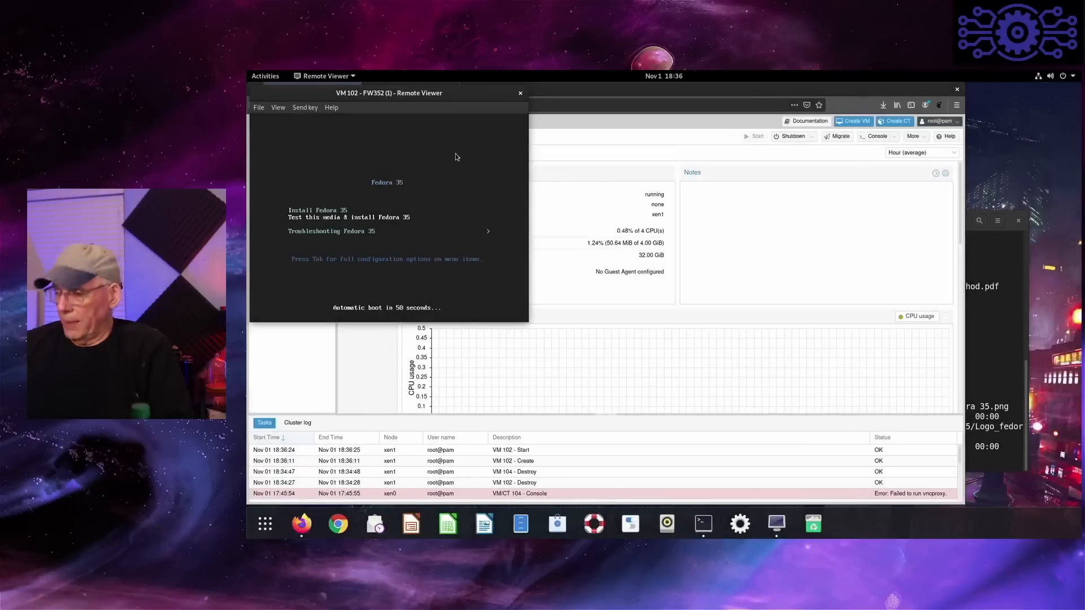
- Boot the Install Fedora 35 entry, continue in English (United States) and agree to proceed with the pre-release software
key("Down")
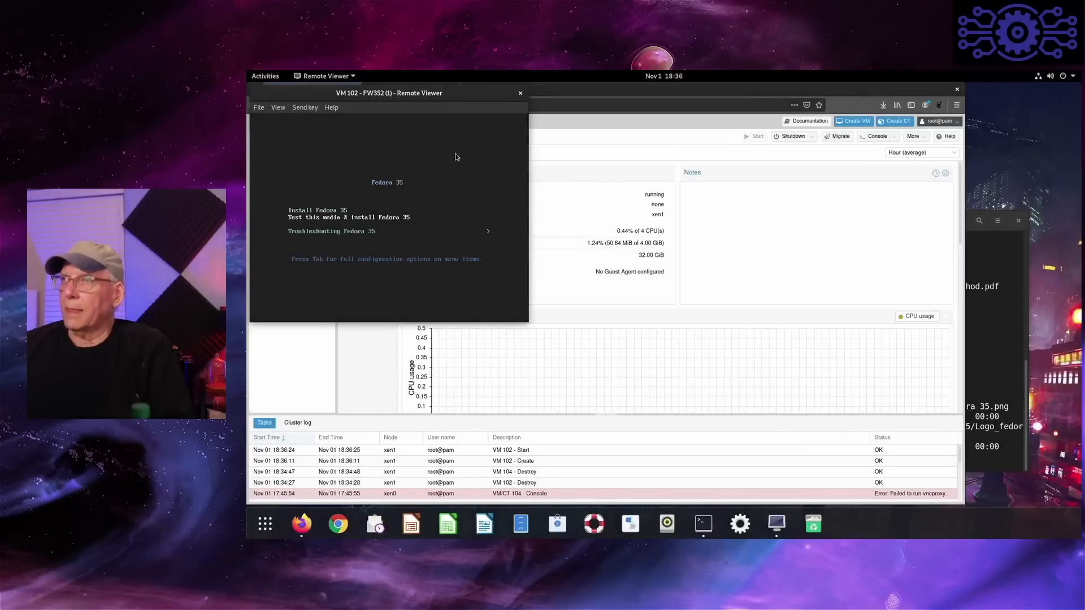
key("Up")
key("Return")
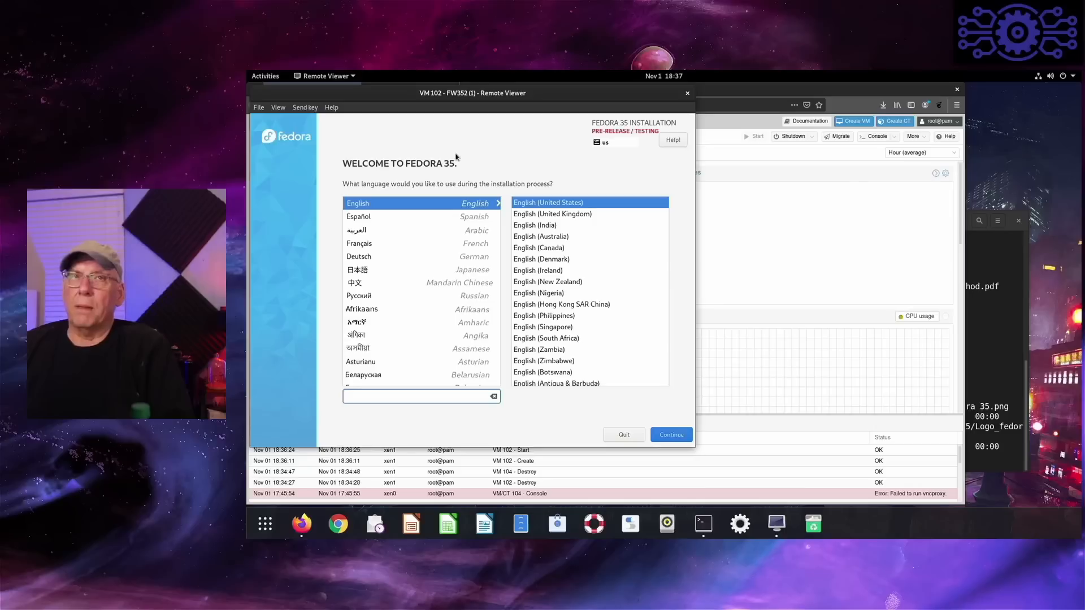
left_click(672, 436)
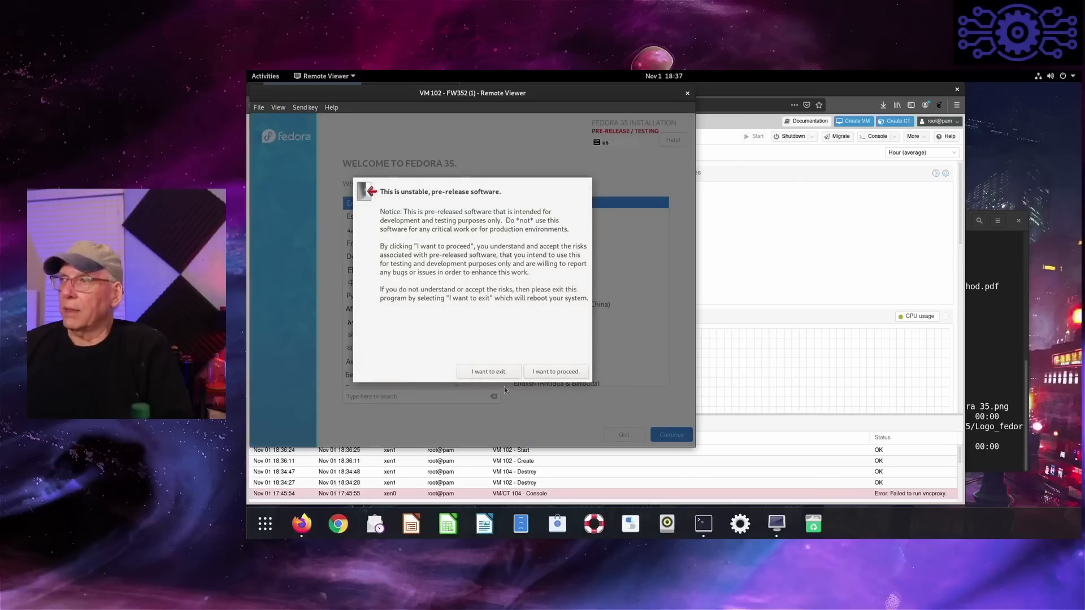
left_click(549, 371)
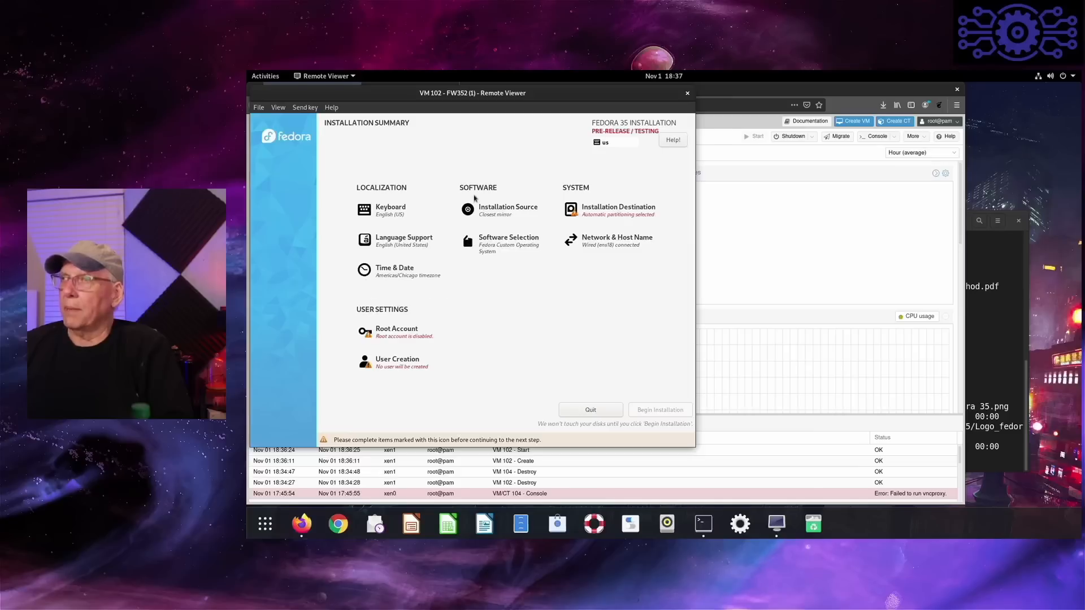
- Keep the closest network mirror as installation source and select Fedora Workstation as the base environment
left_click(500, 216)
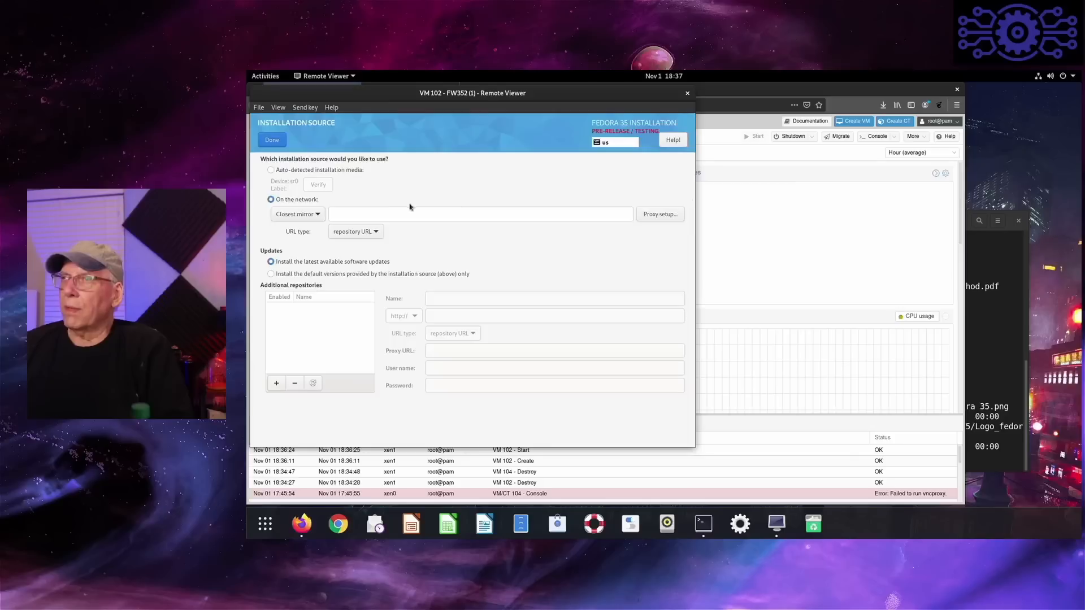
left_click(271, 141)
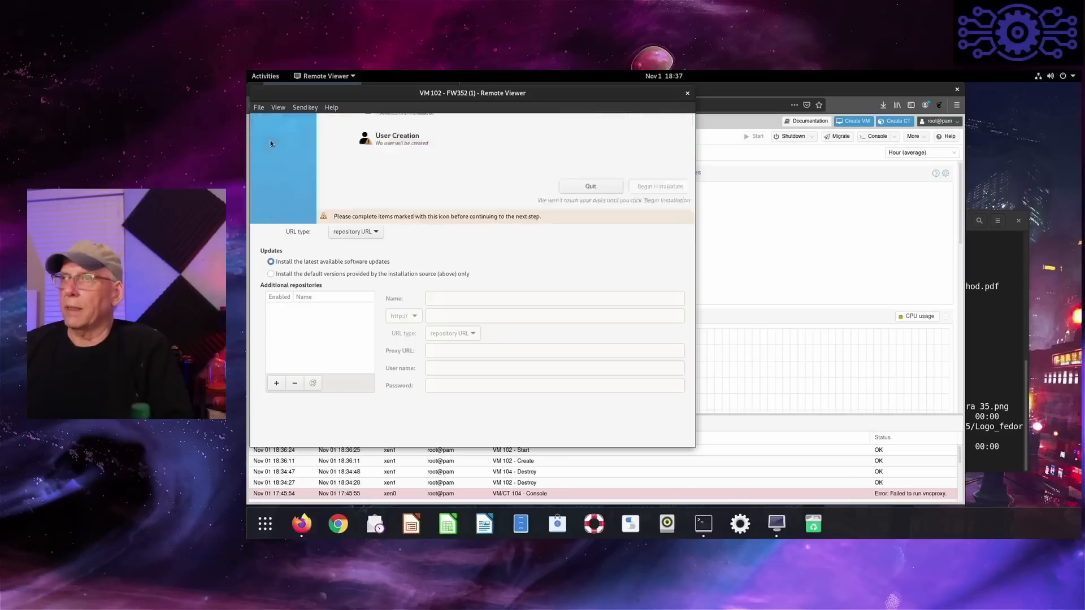
left_click(497, 243)
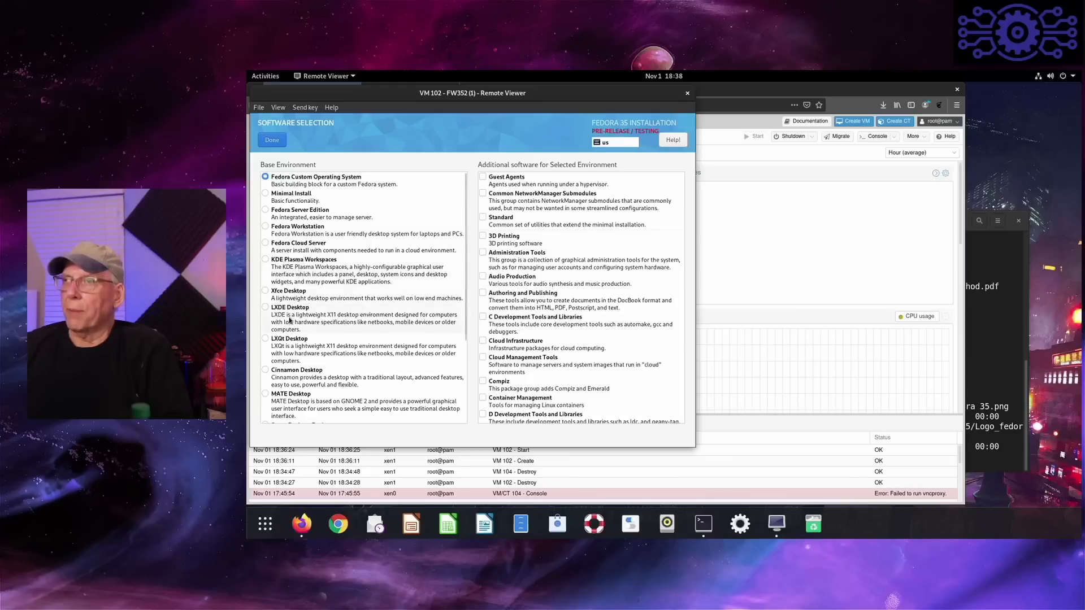
scroll(296, 362, "down", 3)
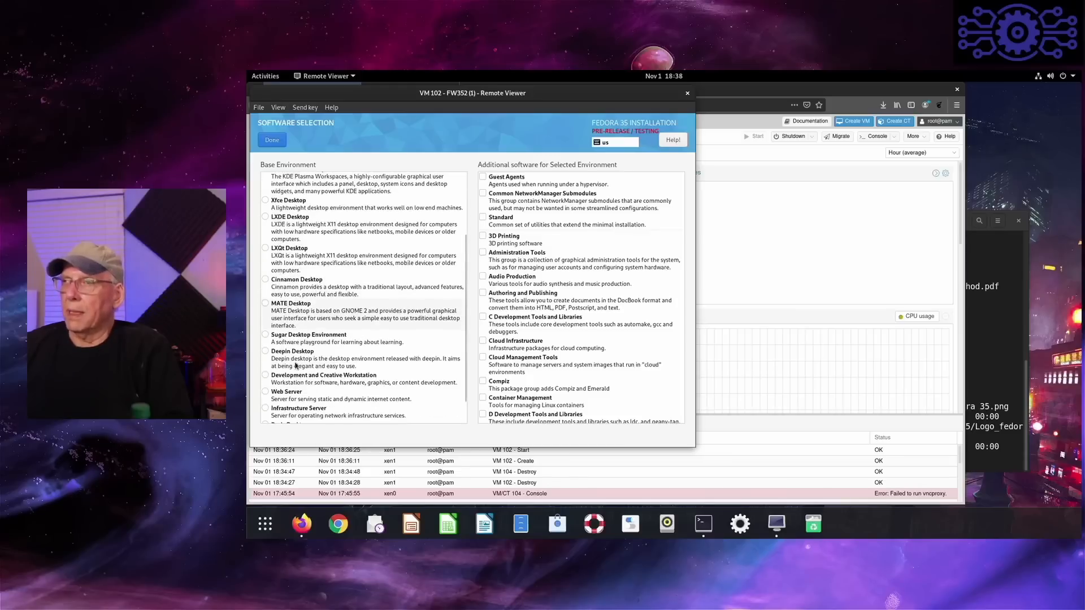
scroll(297, 365, "down", 1)
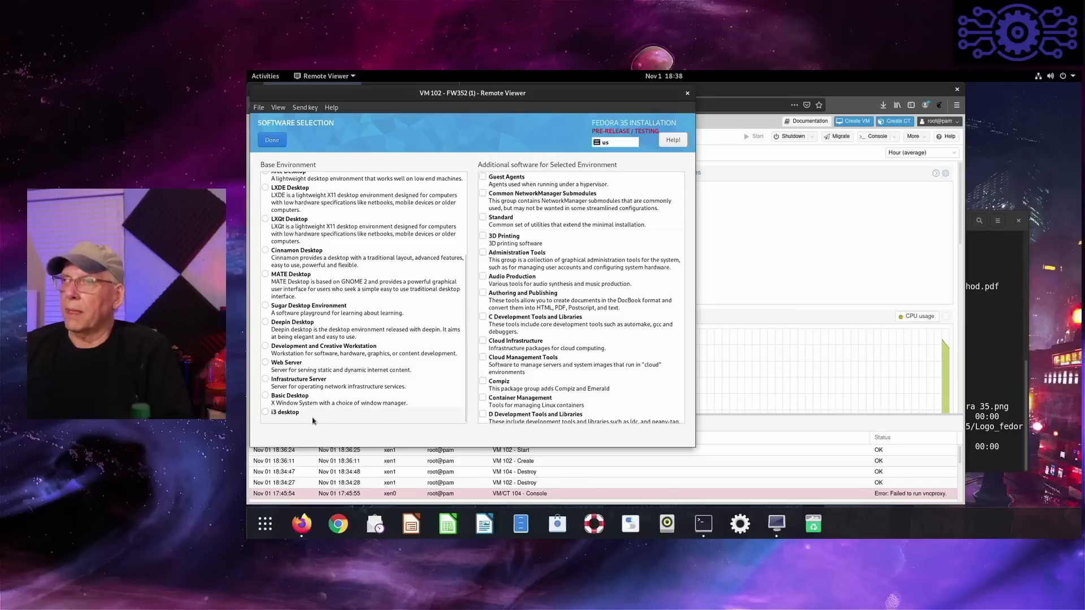
scroll(341, 302, "up", 5)
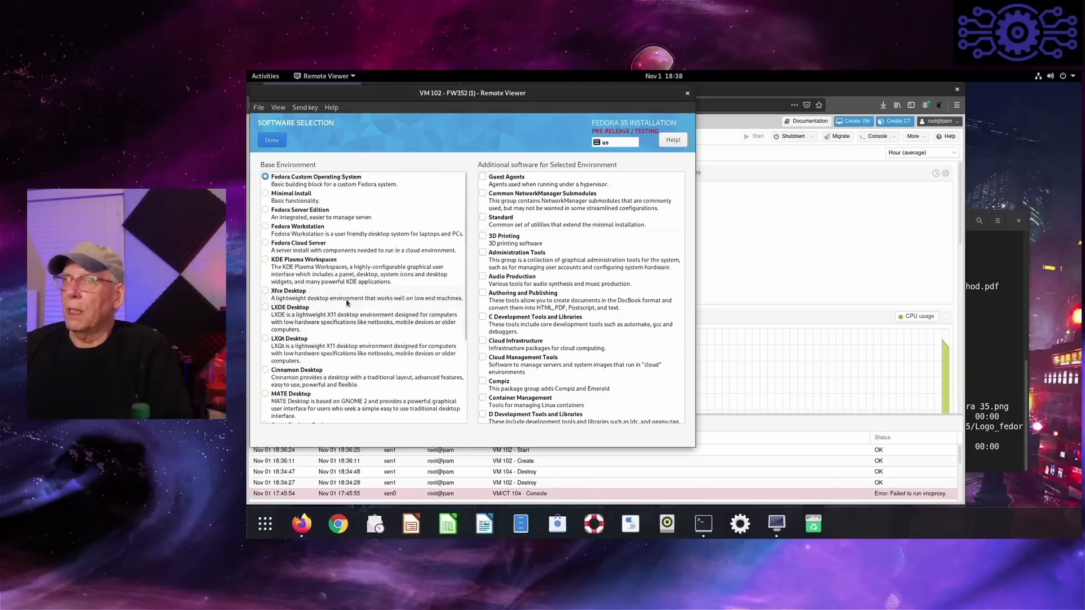
left_click(292, 232)
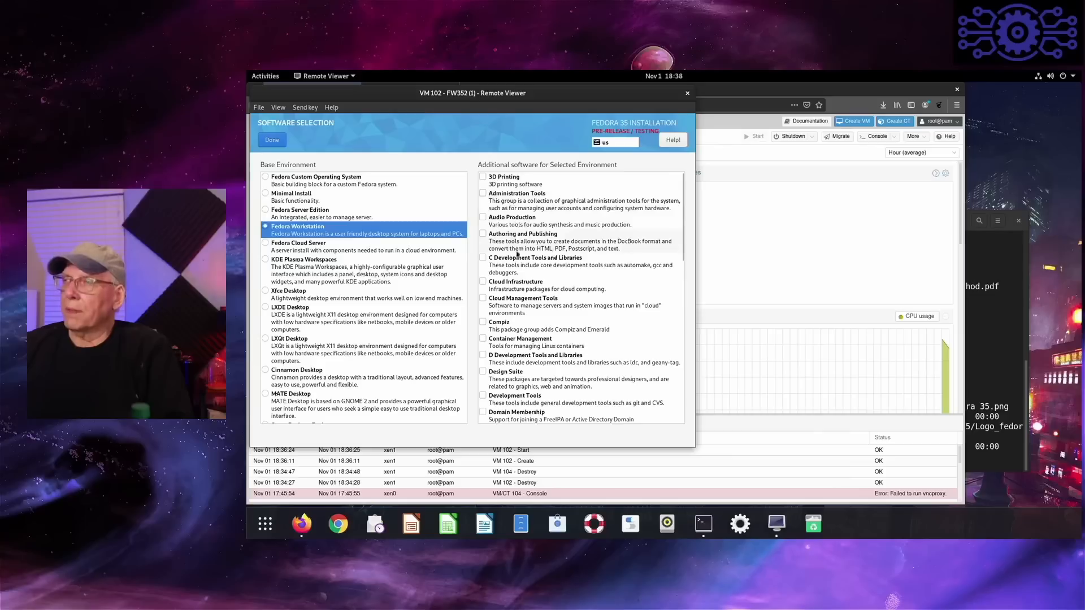
- Look through the additional software groups offered for the Fedora Workstation environment
scroll(532, 285, "down", 5)
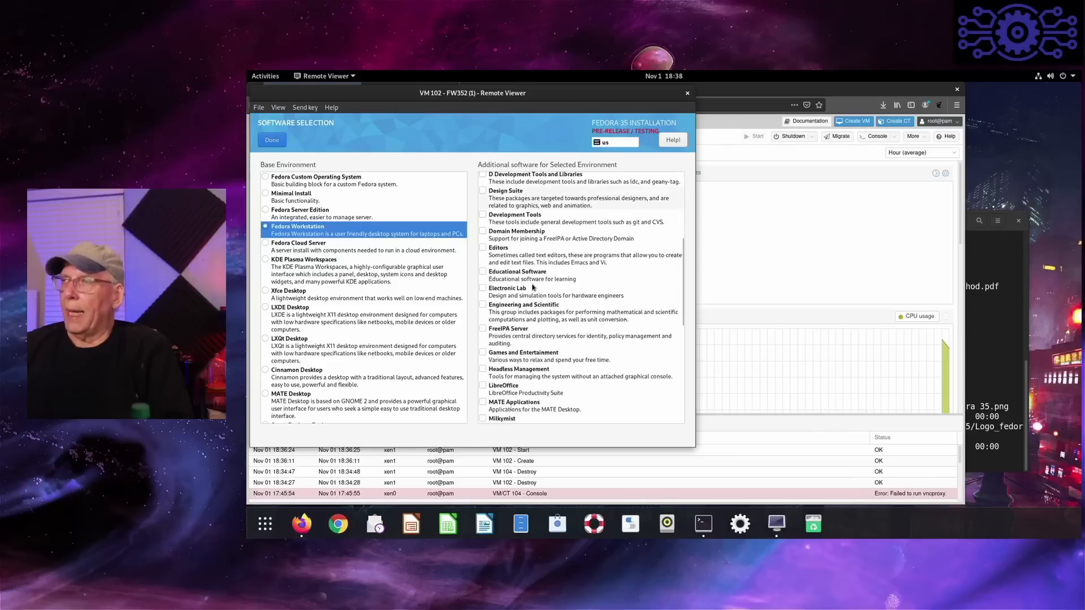
scroll(533, 288, "down", 3)
scroll(532, 286, "down", 4)
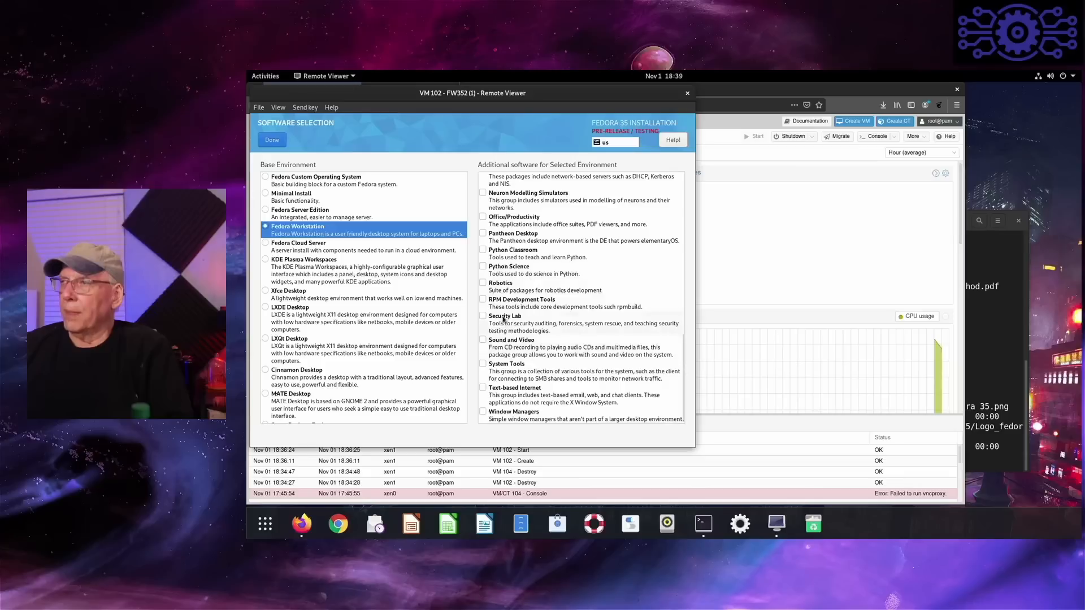
scroll(534, 354, "up", 4)
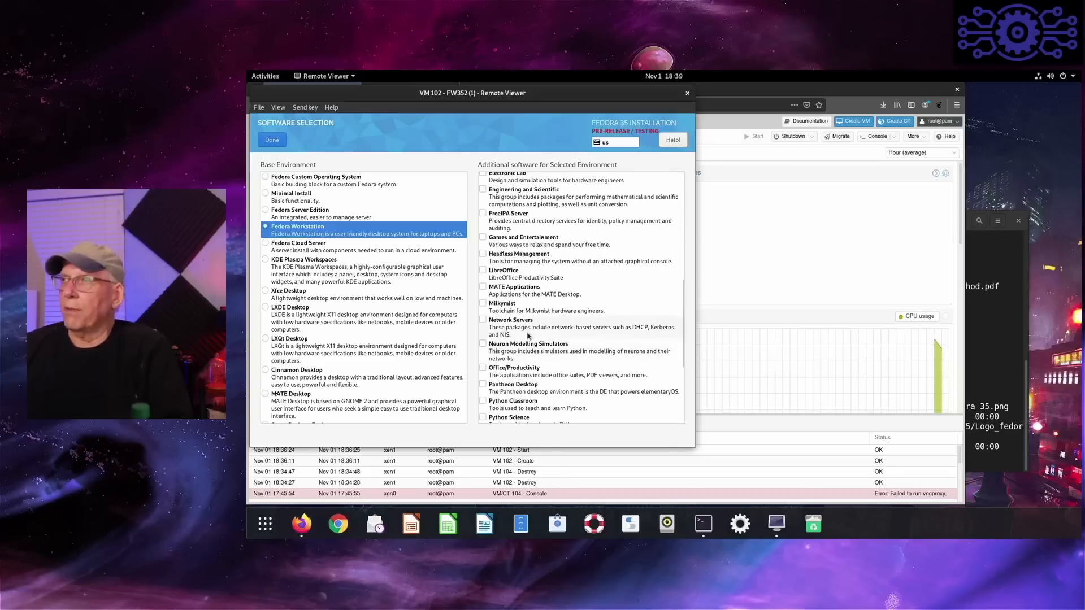
scroll(530, 336, "up", 2)
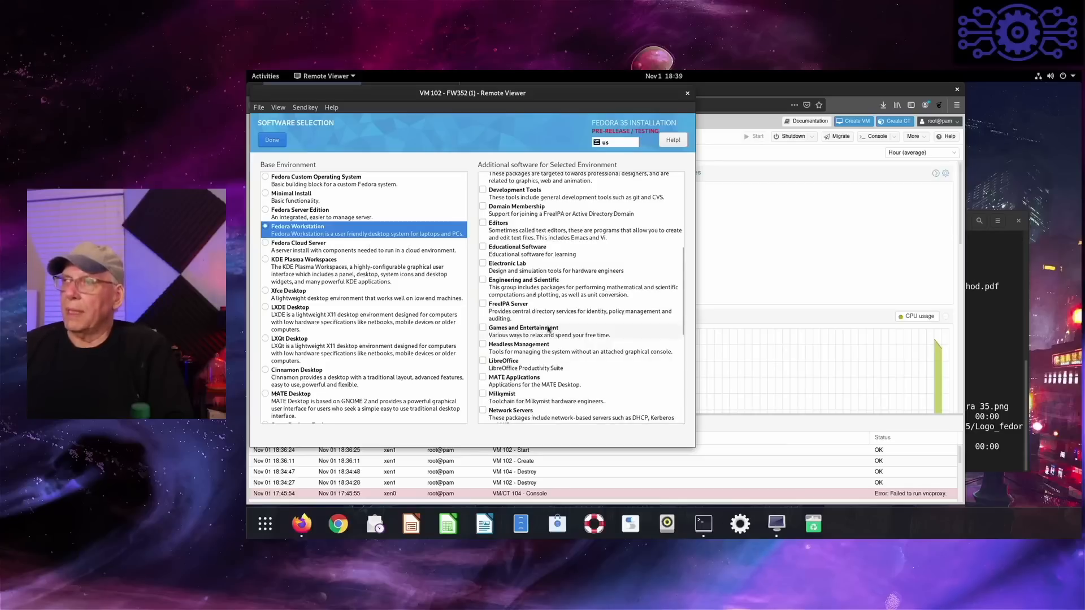
scroll(547, 329, "up", 3)
scroll(547, 329, "up", 3)
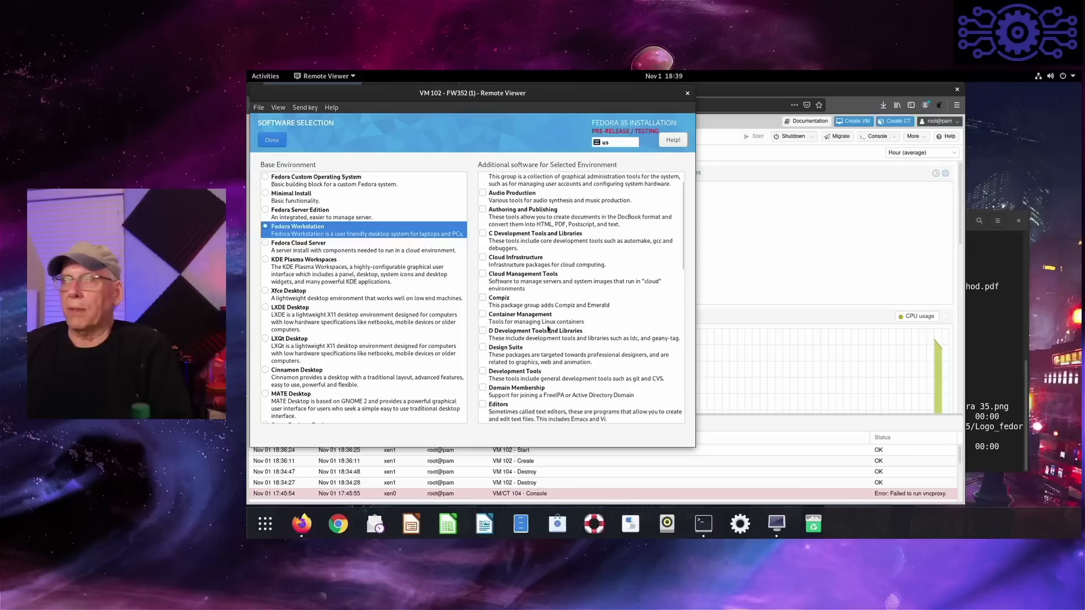
scroll(548, 329, "down", 4)
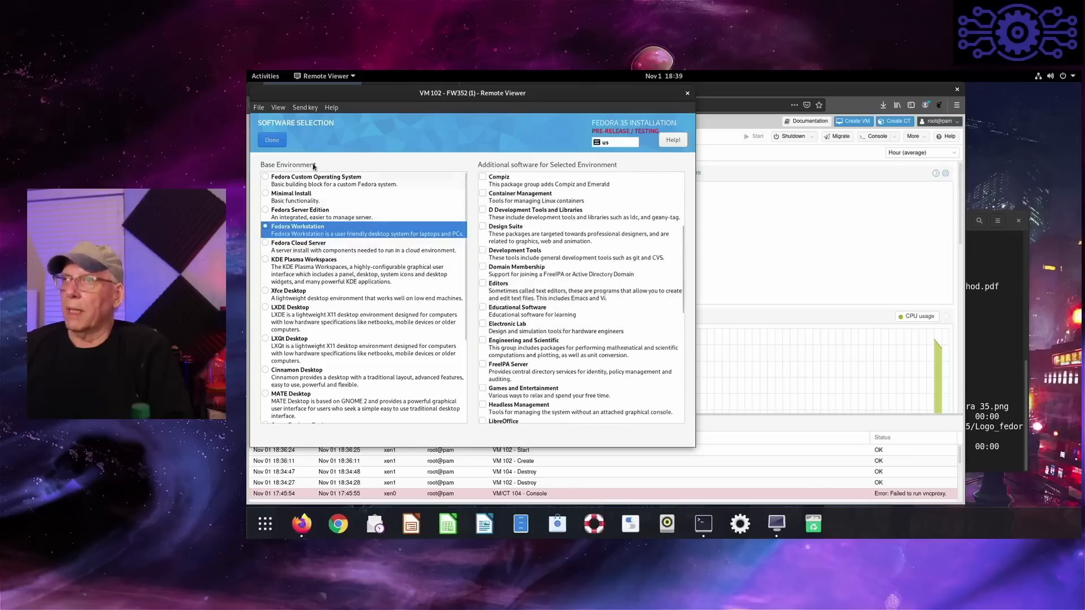
- Confirm the software selection and accept the 32 GiB QEMU disk with automatic storage configuration as installation destination
left_click(272, 139)
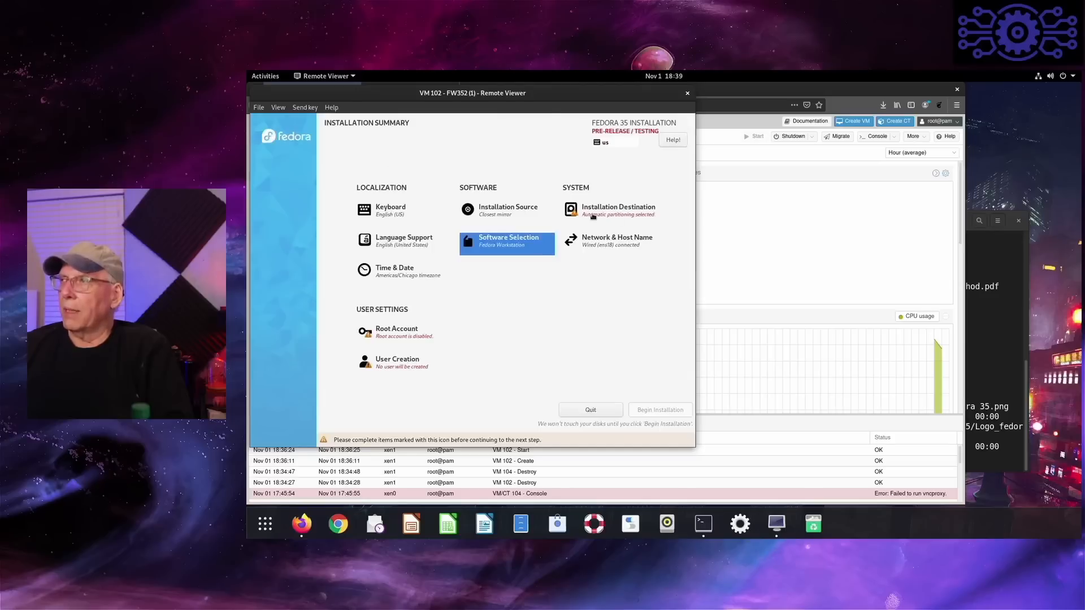
left_click(593, 216)
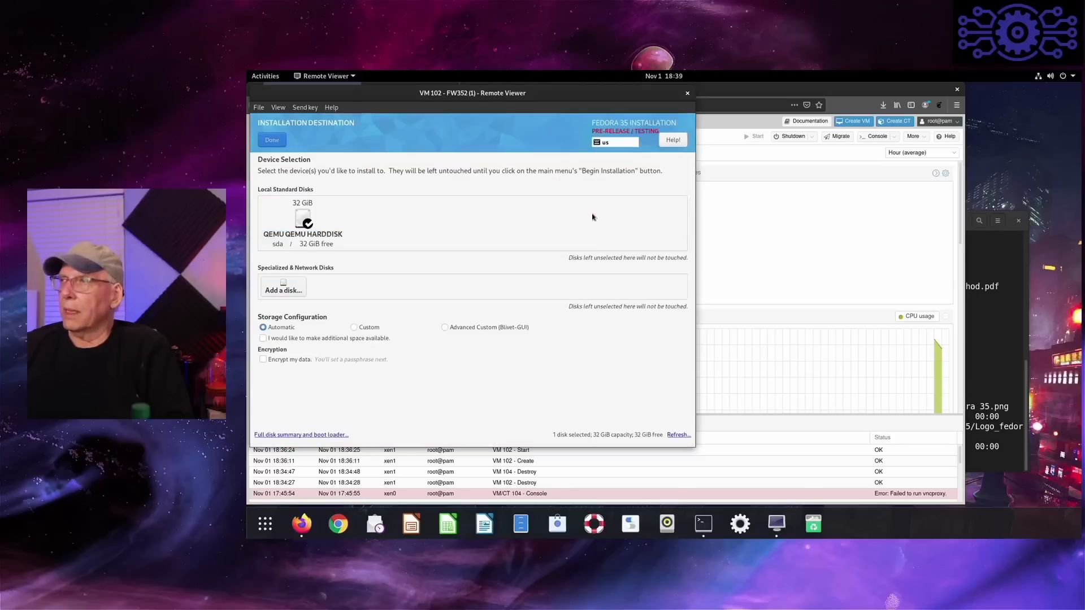
left_click(265, 140)
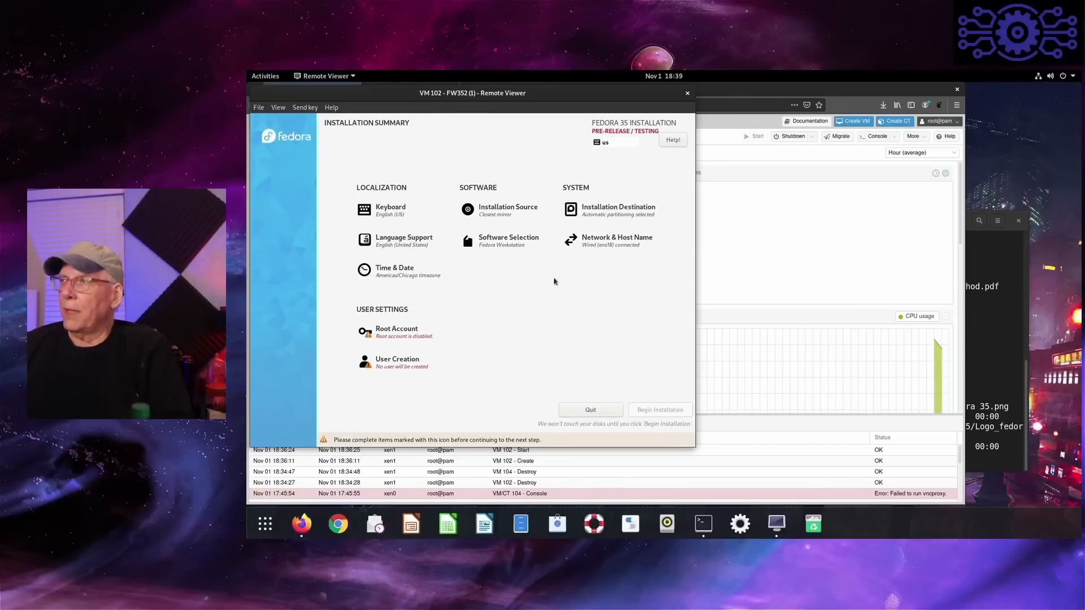
- Check the network and host name settings and review the root account options, keeping the root account disabled
left_click(598, 242)
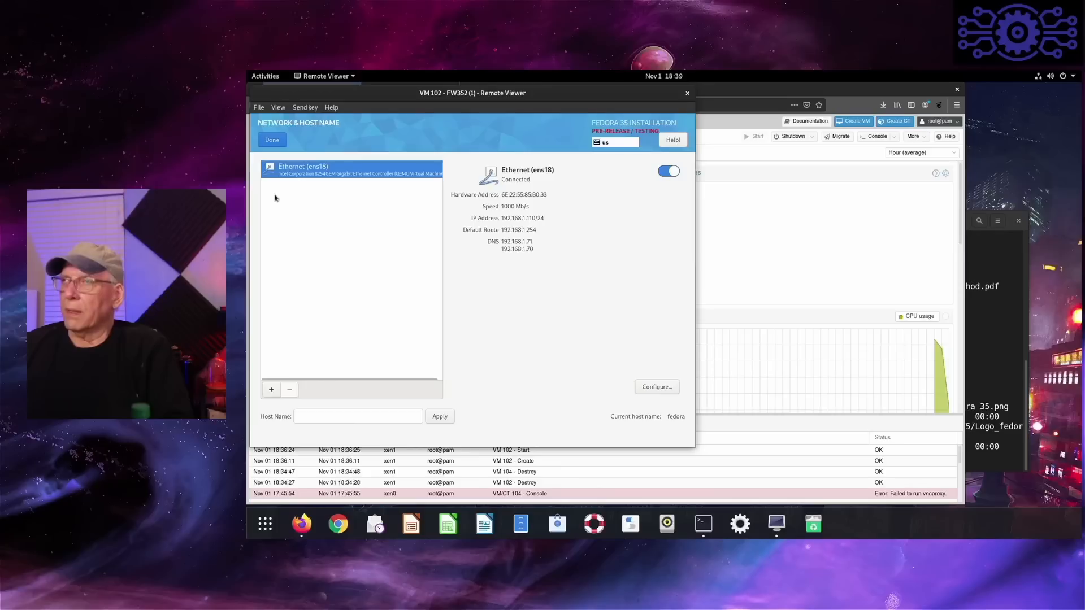
left_click(272, 139)
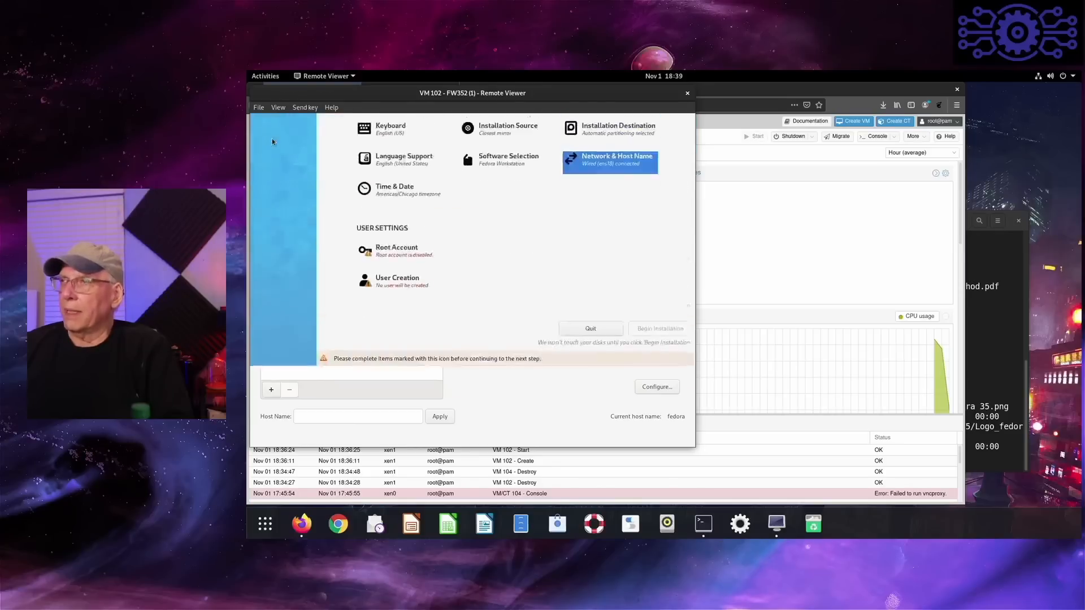
left_click(391, 337)
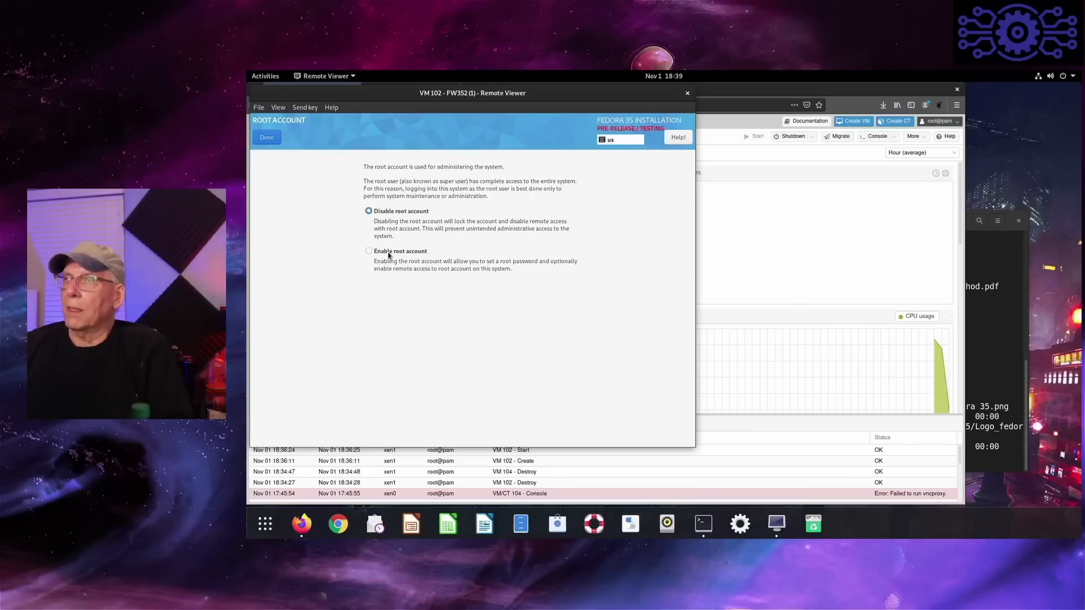
left_click(266, 137)
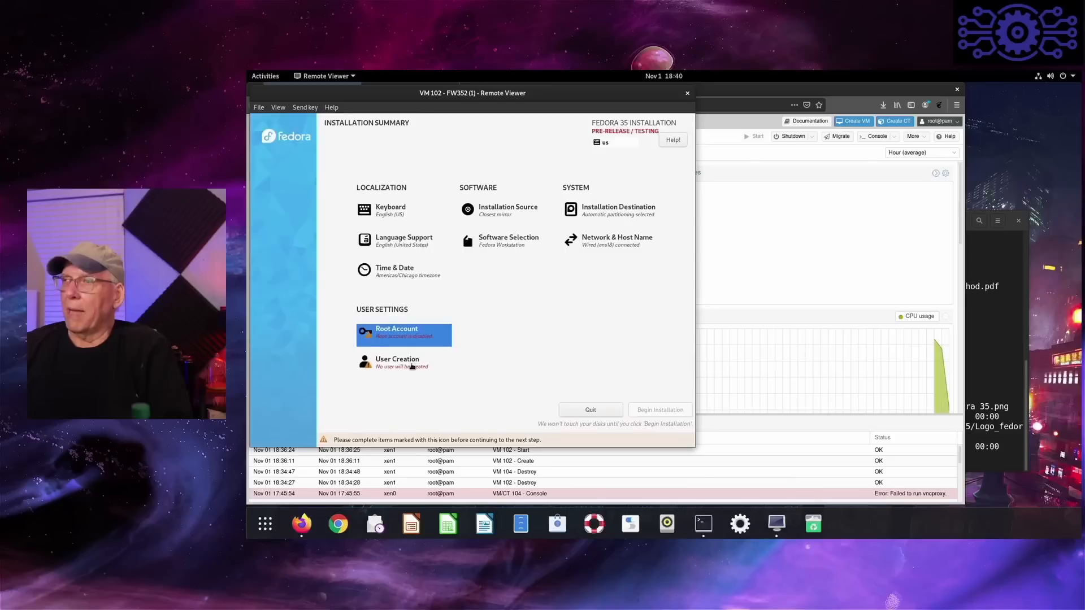
- Create a user account with the user's full name and user name, and make this user administrator
left_click(411, 366)
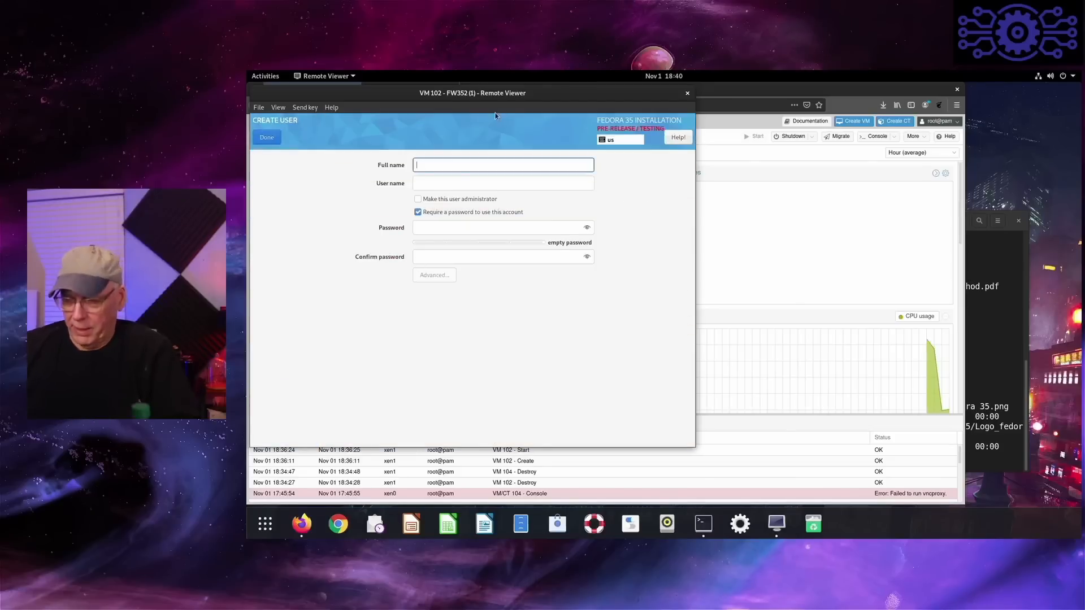
type("Dj Ware")
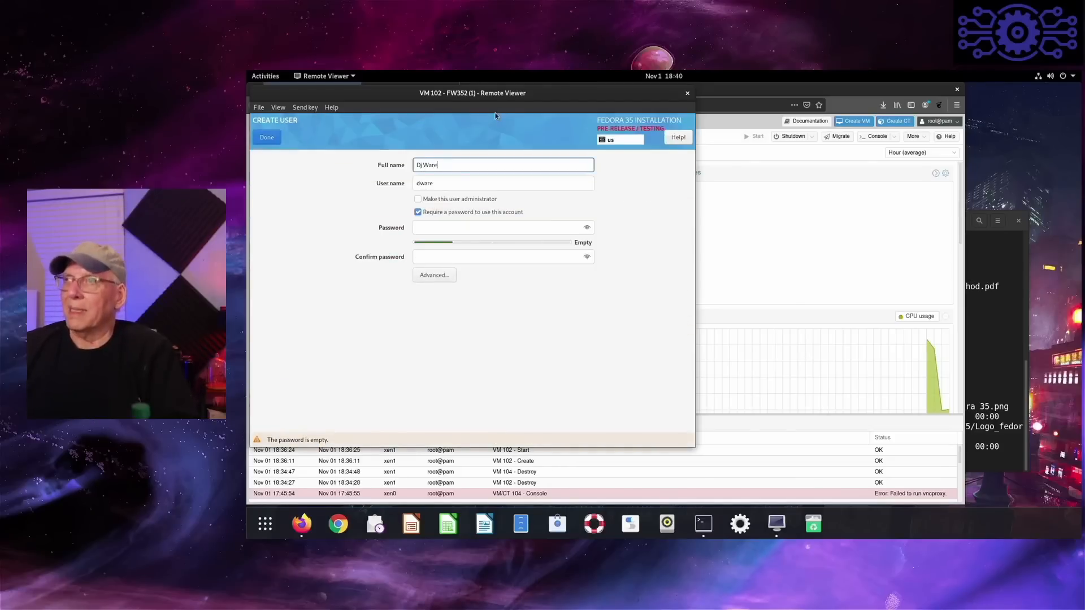
key("Tab")
type("djware")
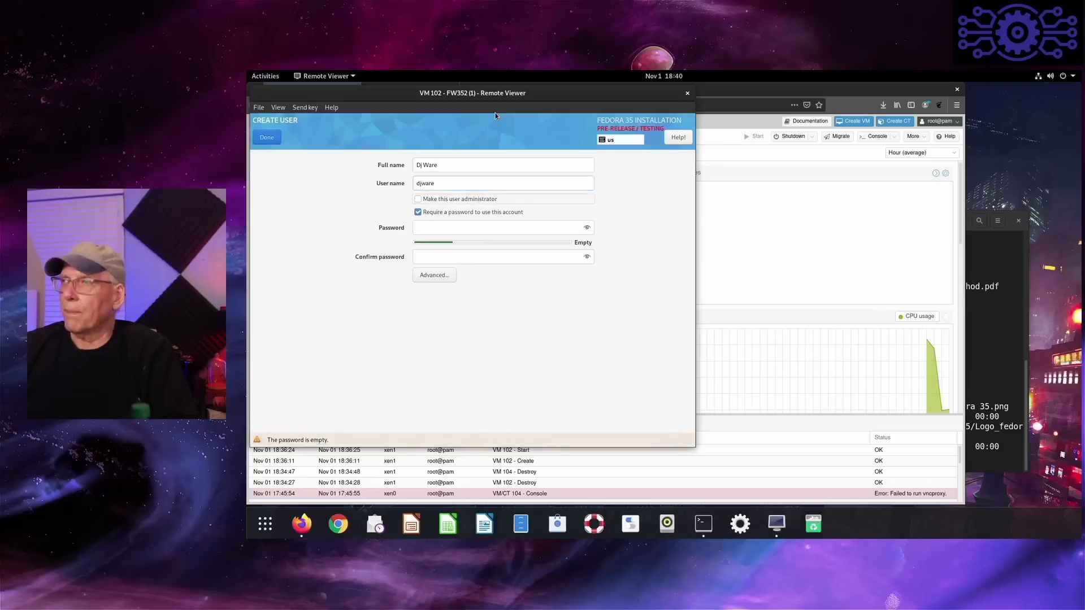
key("space")
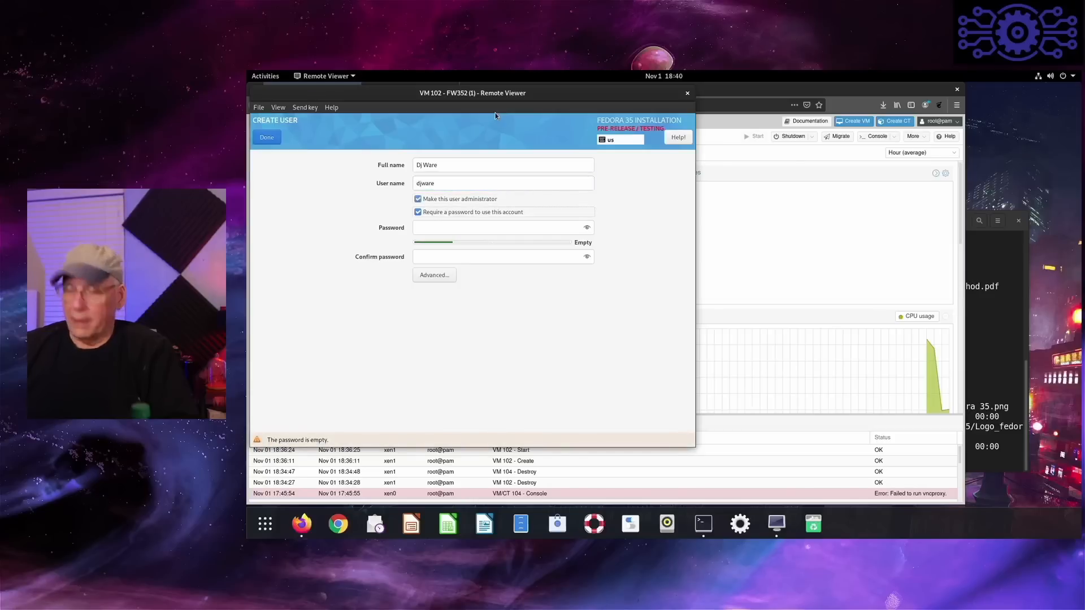
- Enter and confirm the account password for the new user, and accept the user creation settings
key("Tab")
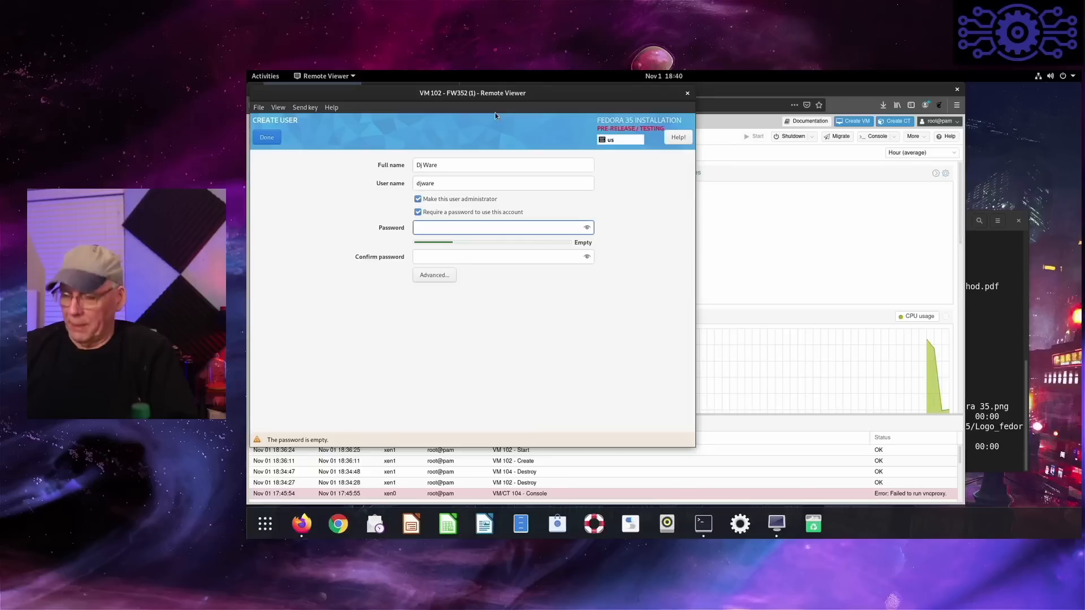
type("*********")
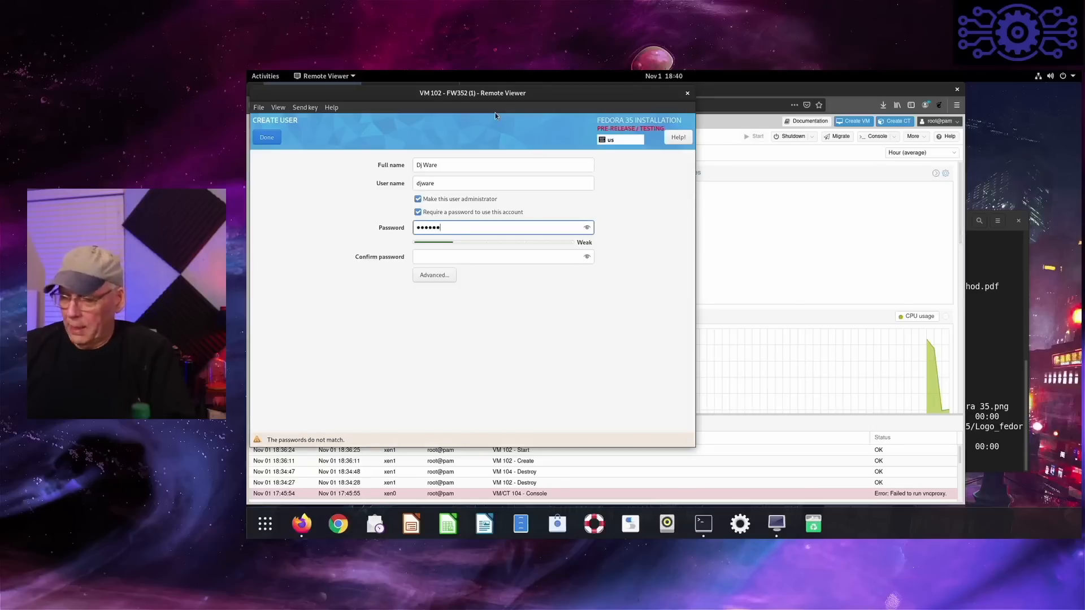
type("*")
key("Tab")
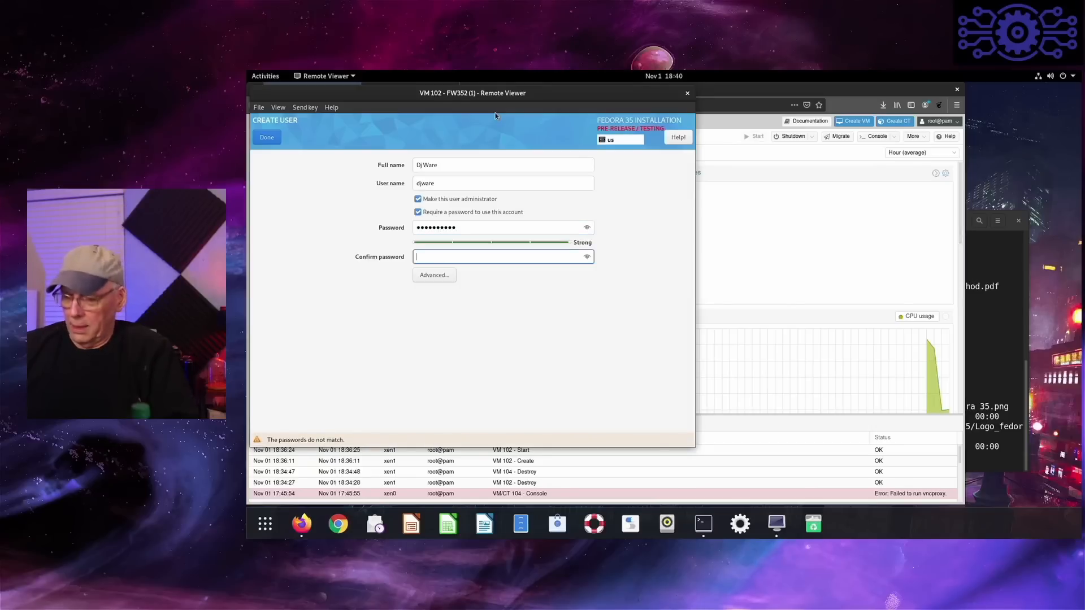
type("*******")
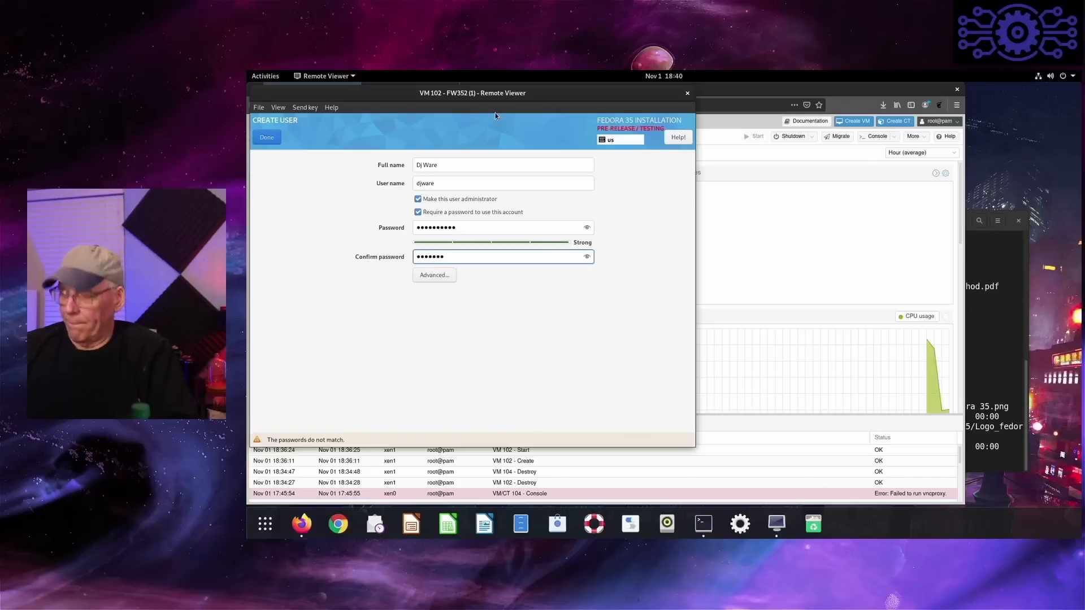
type("***")
key("Tab")
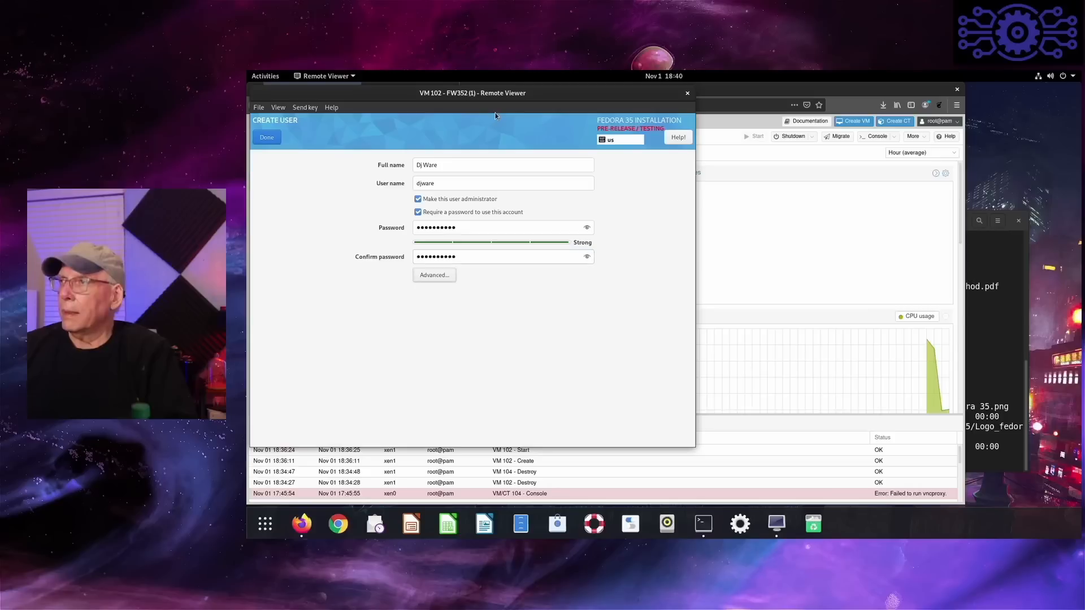
left_click(263, 138)
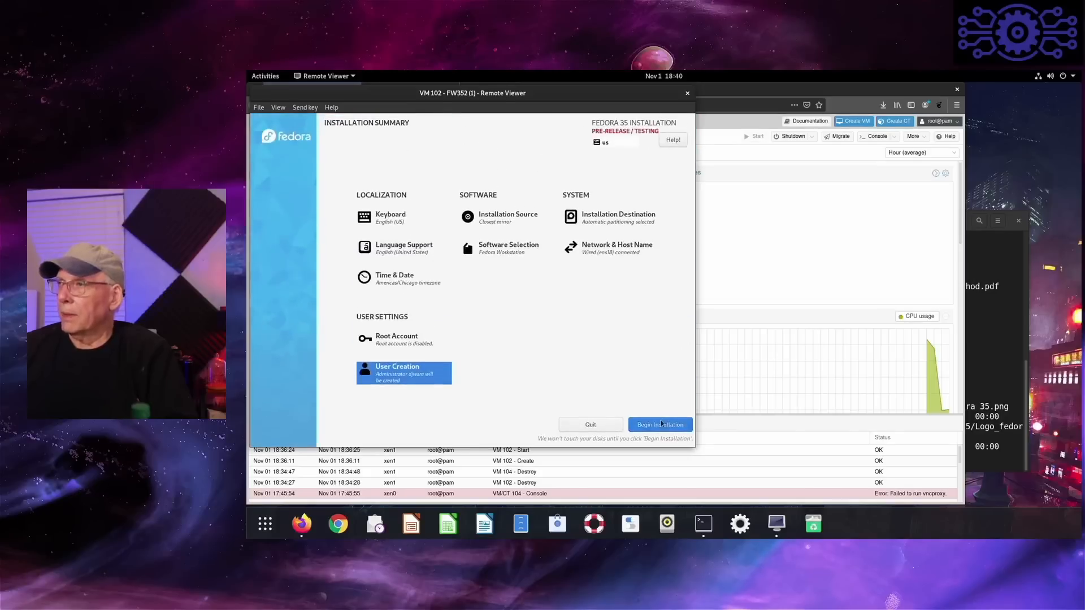
- Begin the Fedora 35 installation and reboot the virtual machine once it completes
left_click(666, 425)
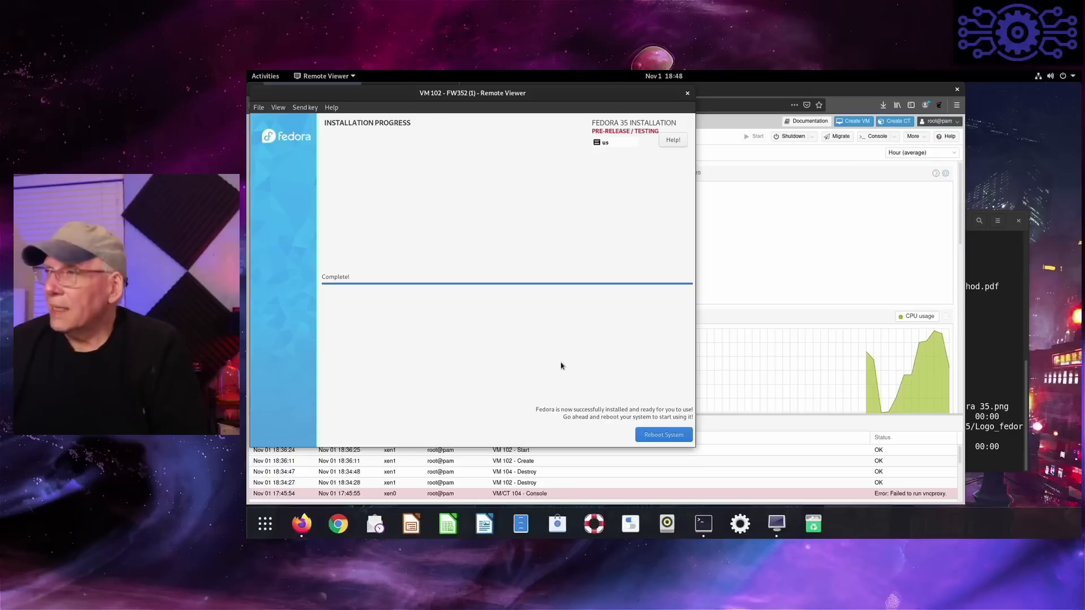
left_click(664, 435)
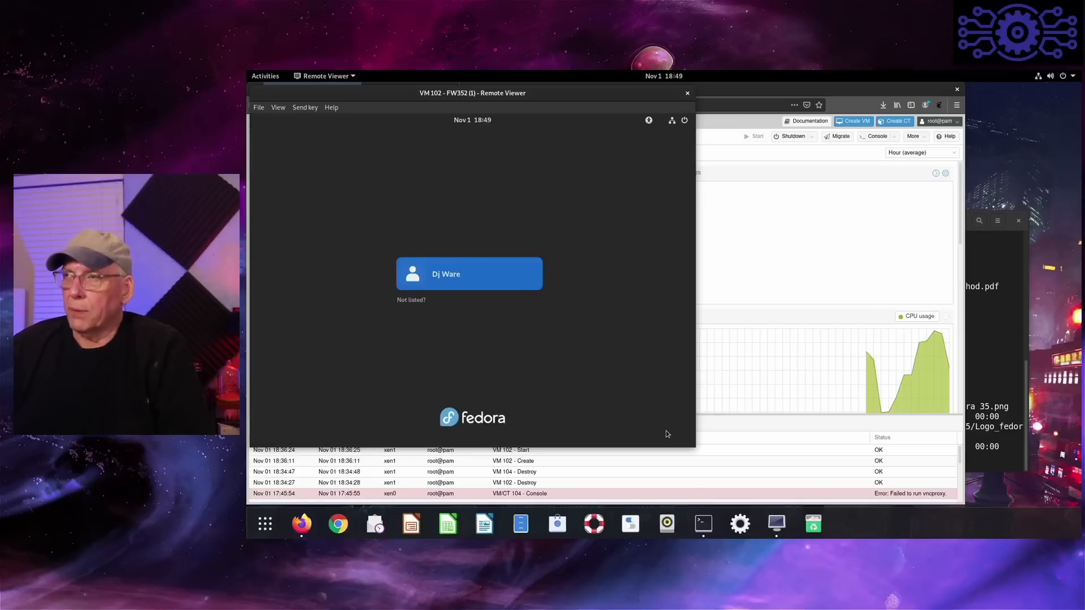
- Select the created user at the login screen and log in with the account password, retrying if it is rejected
key("Return")
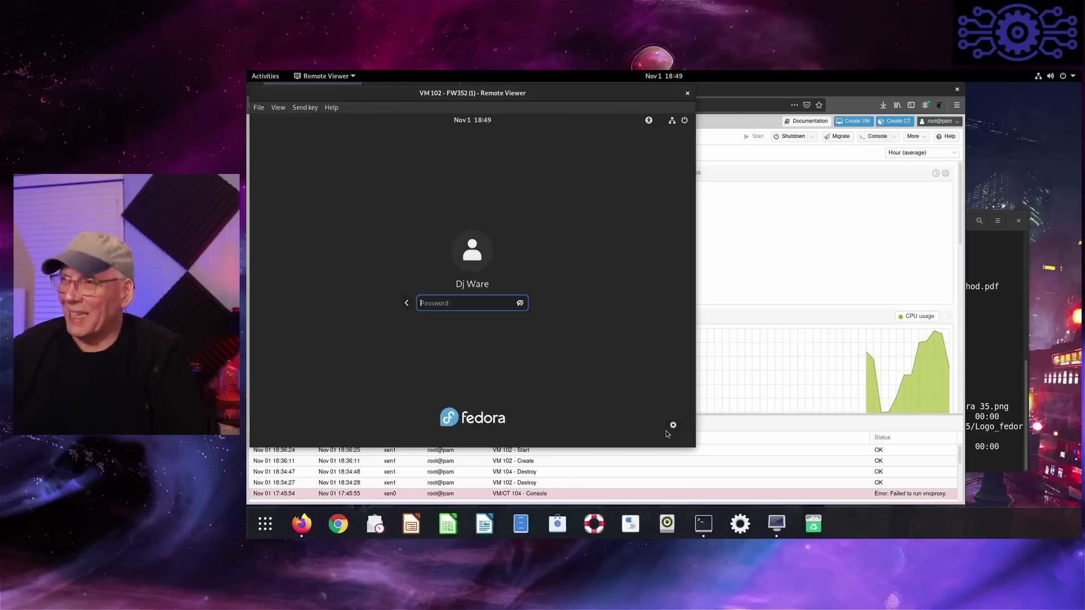
type("••••")
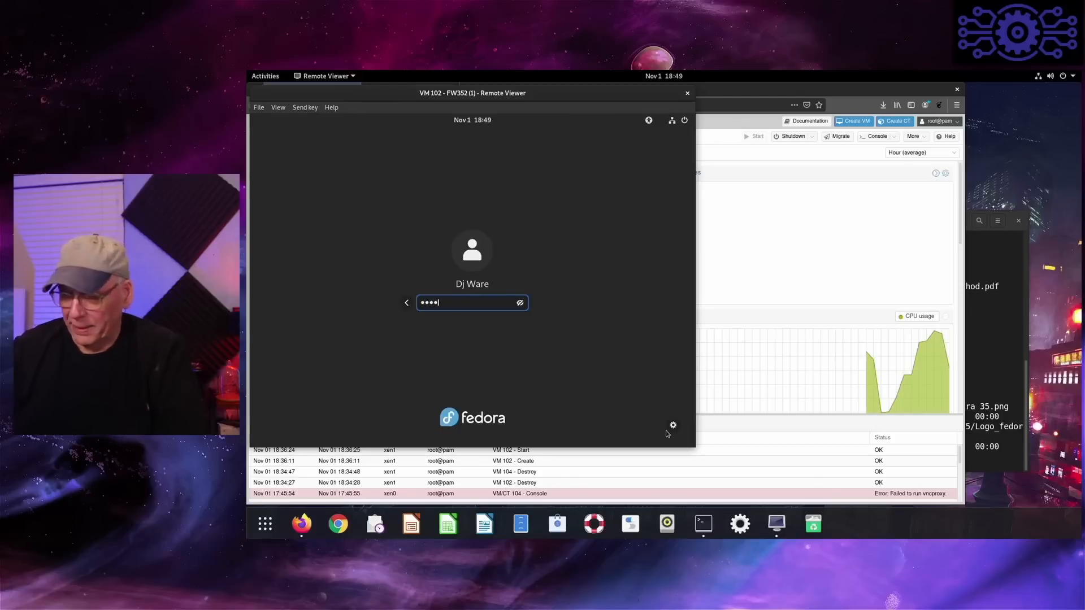
type("••••••••••")
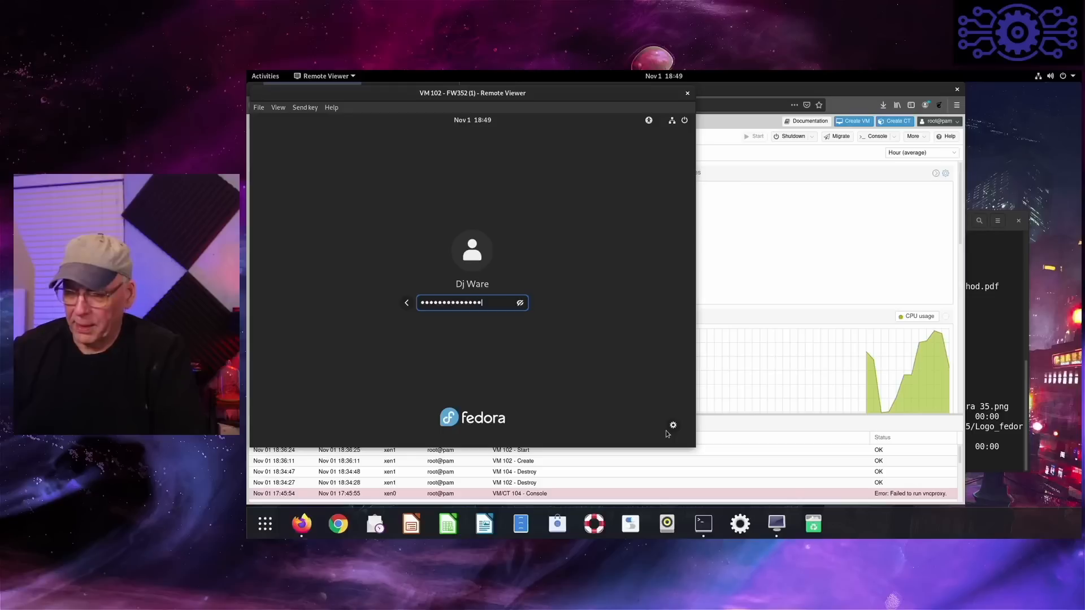
type("•")
key("Return")
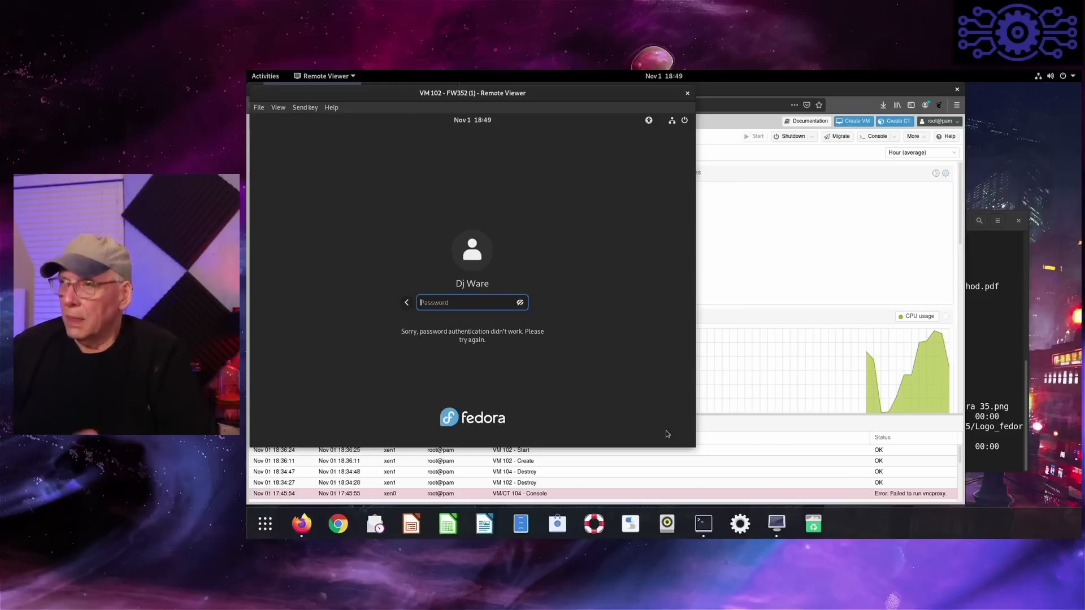
type("••••")
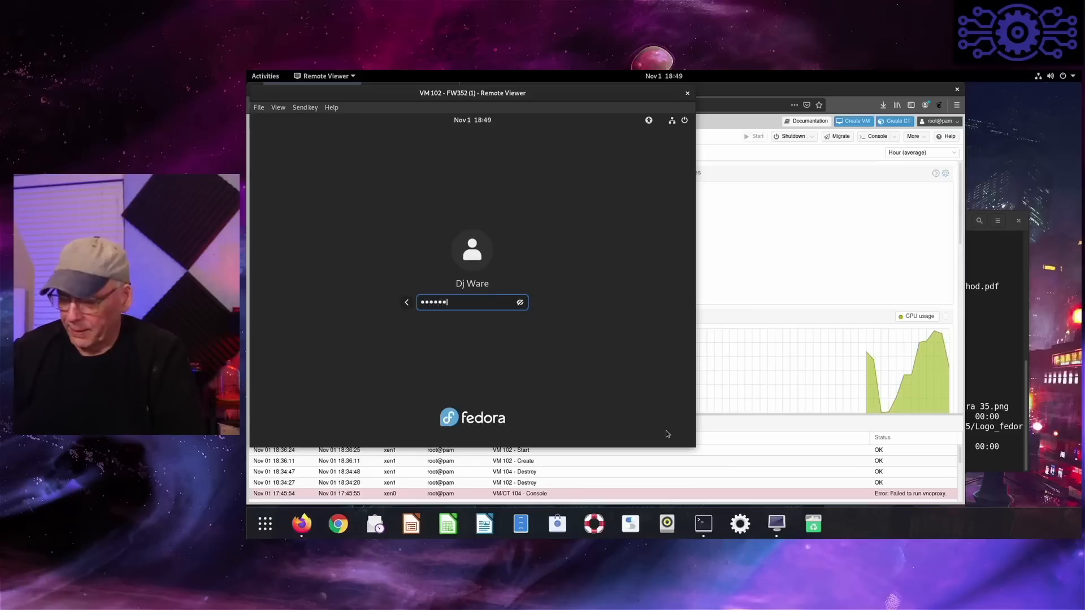
type("•••••")
key("Return")
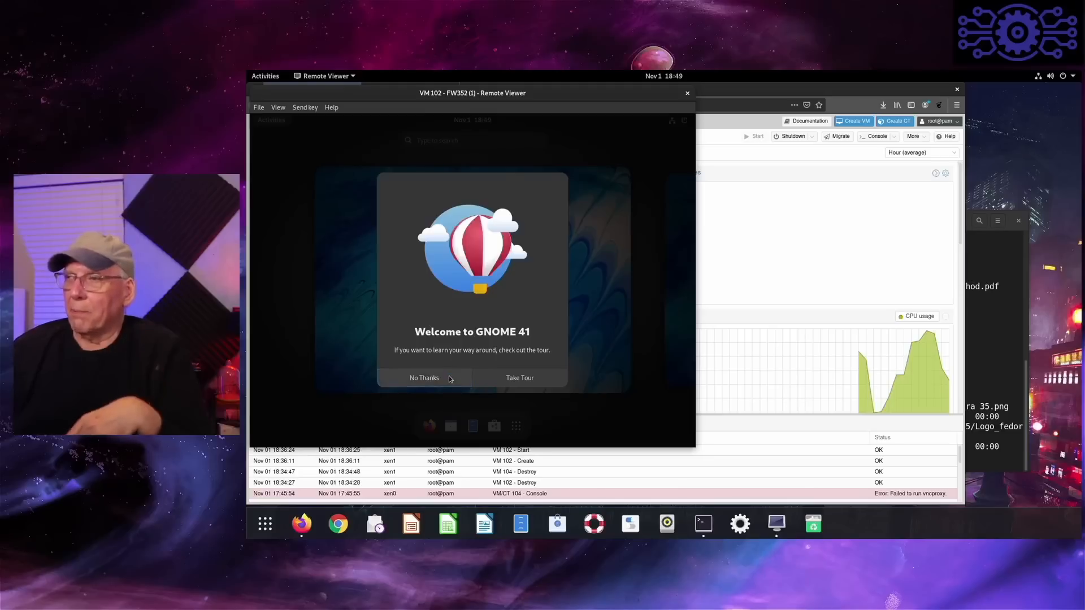
- Start the GNOME 41 welcome tour and try switching the Activities overview on and off
left_click(532, 386)
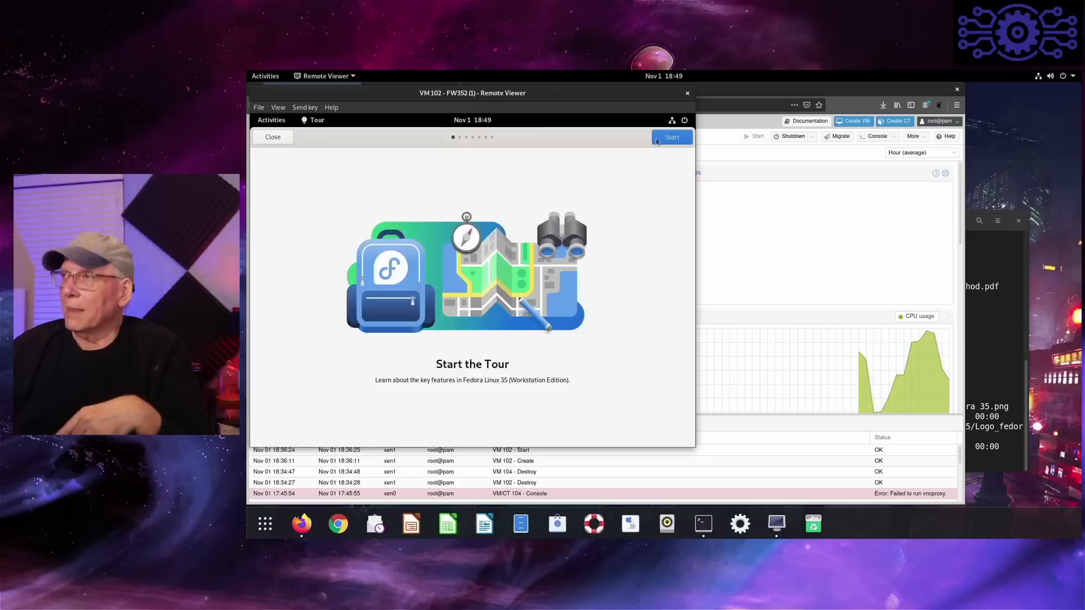
left_click(681, 141)
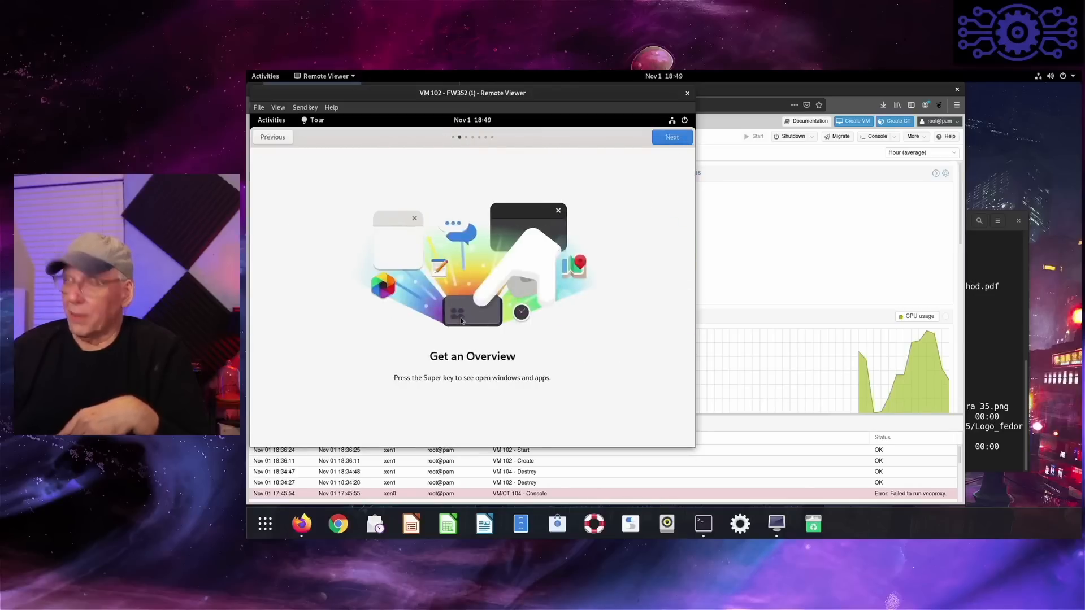
key("super")
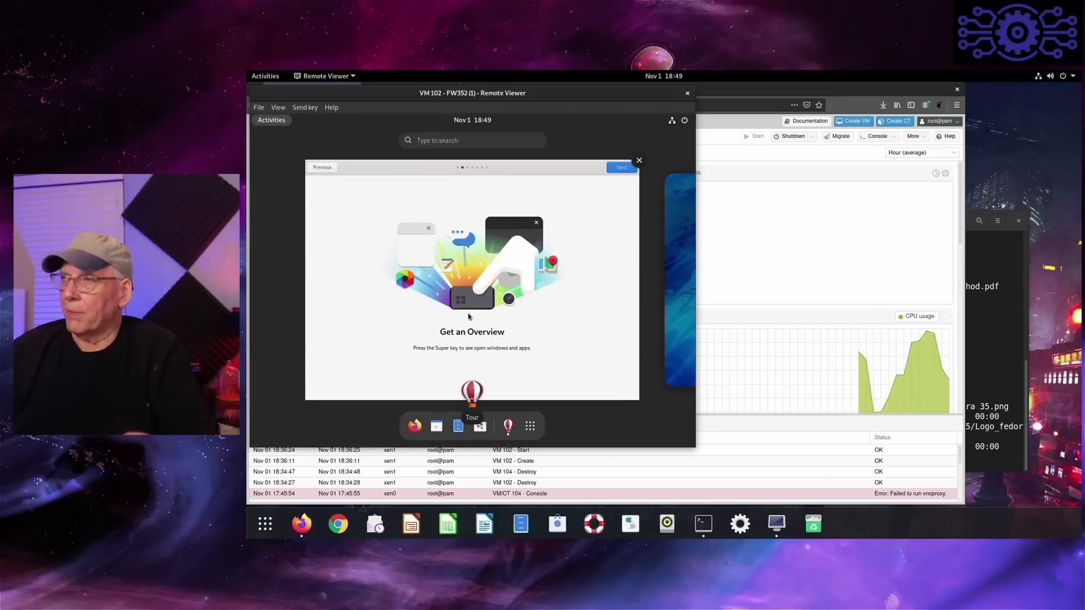
key("super")
key("super")
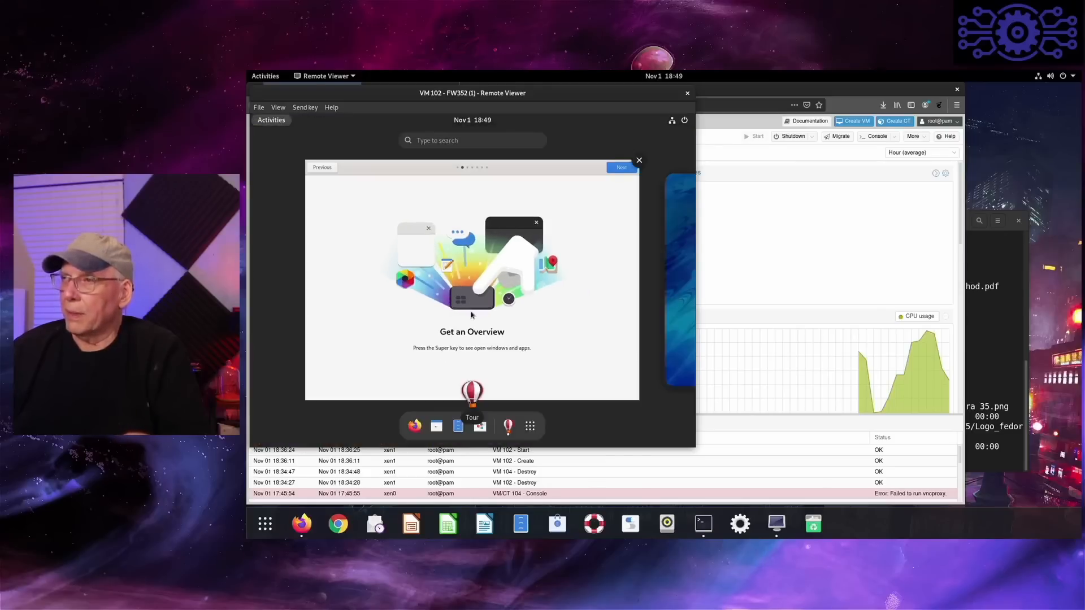
key("super")
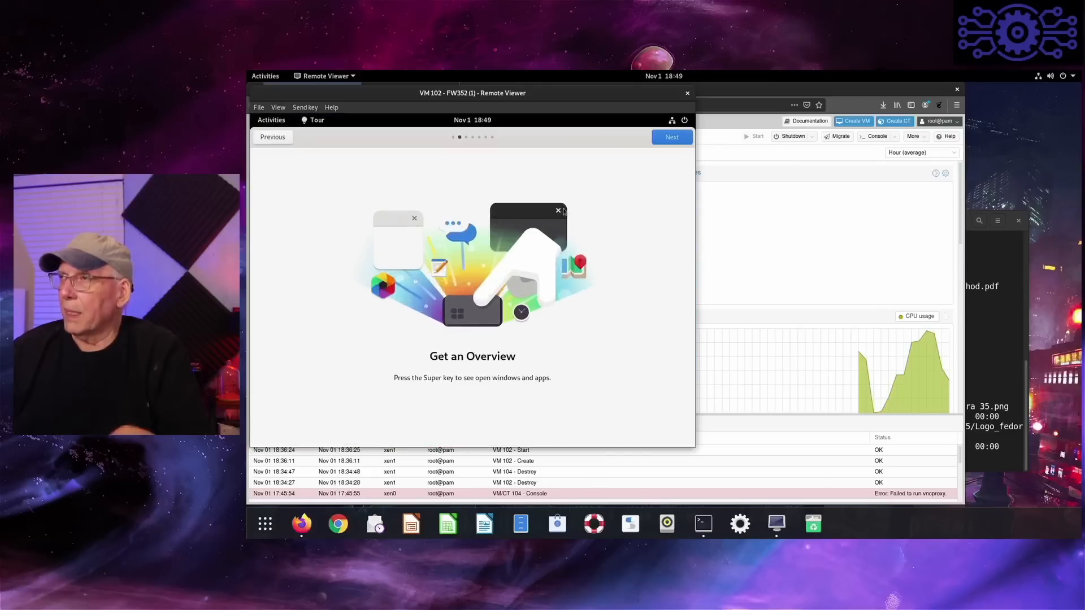
- Go through the remaining tour pages on search, workspaces and touchpad gestures, and finish the tour
left_click(674, 146)
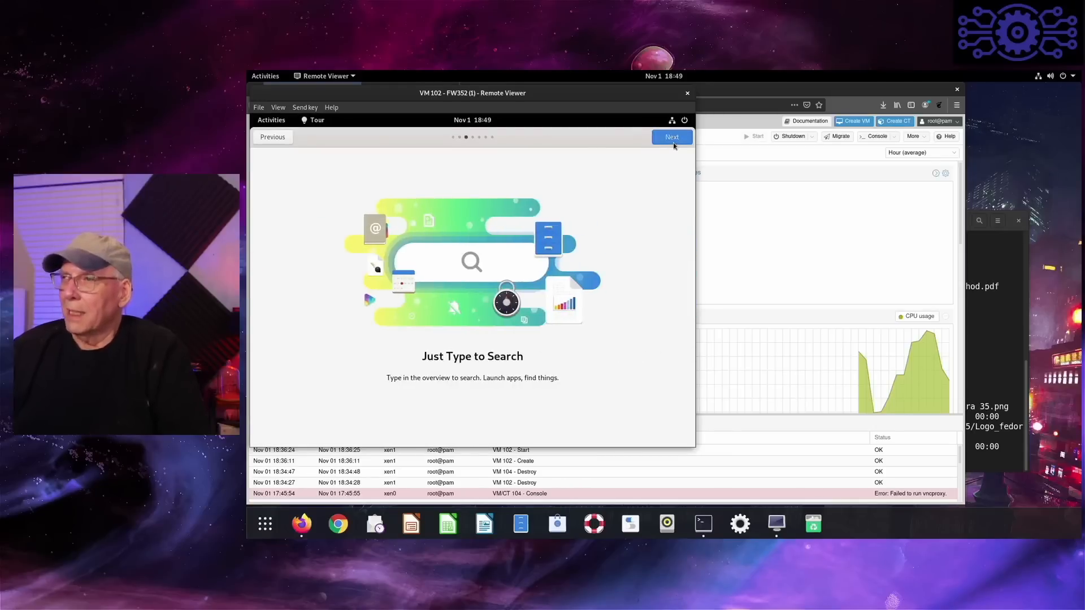
left_click(676, 144)
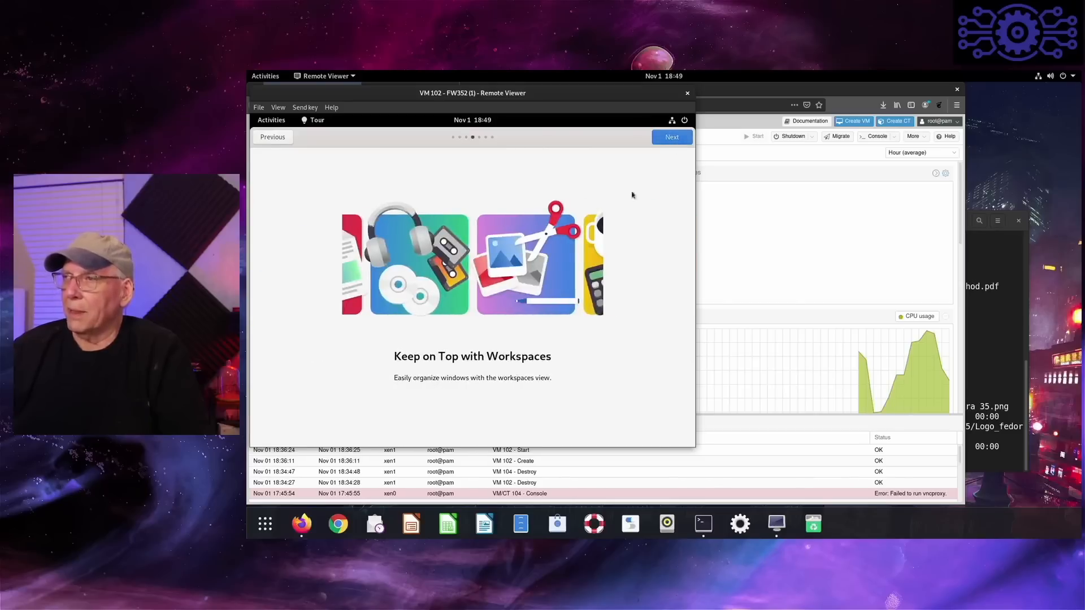
left_click(672, 145)
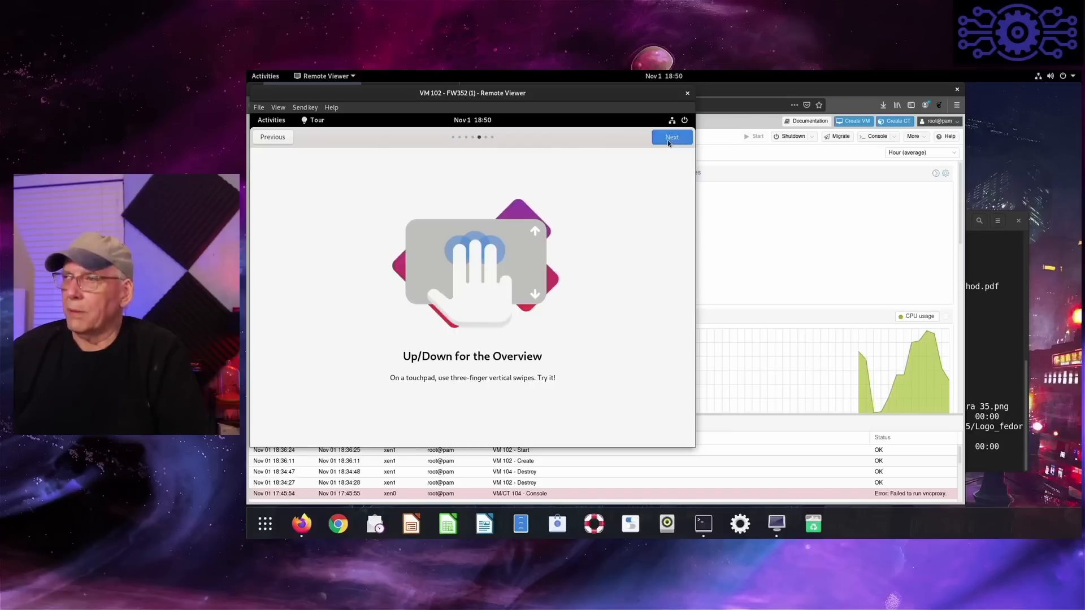
left_click(668, 144)
left_click(668, 144)
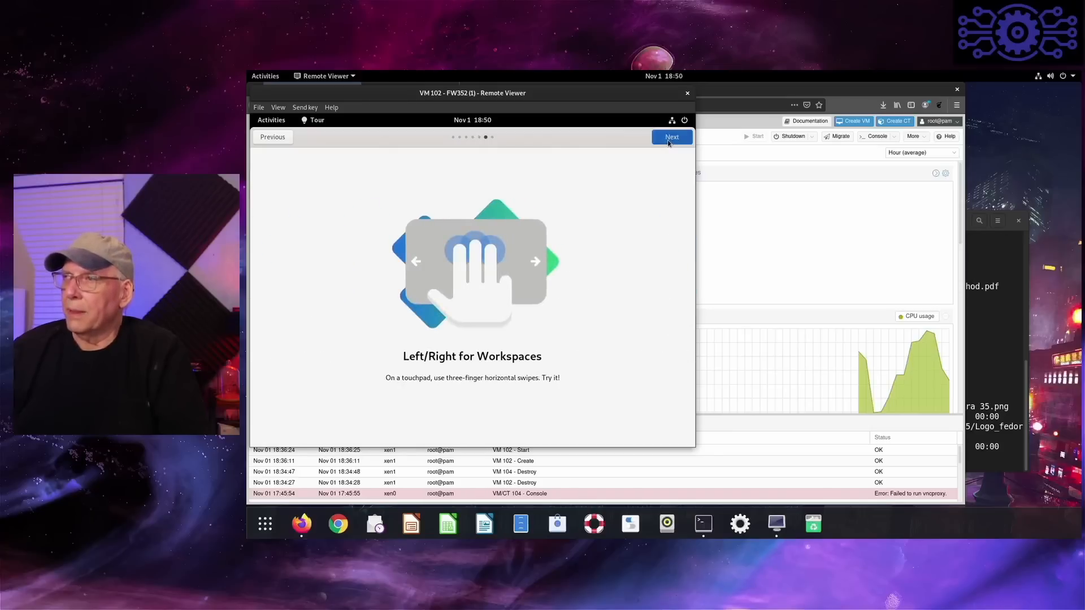
left_click(668, 143)
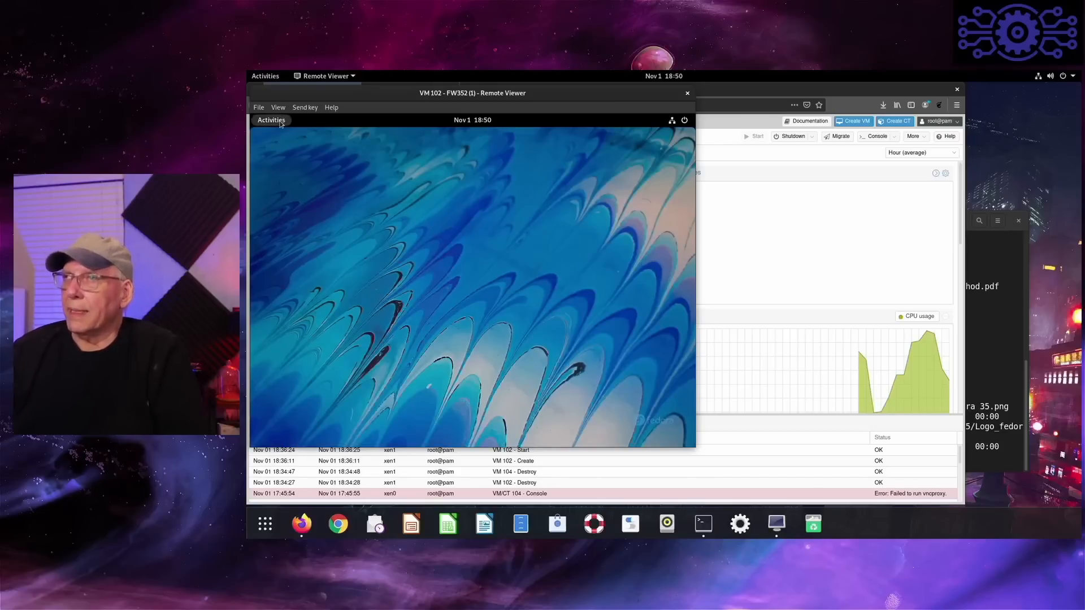
- Set the virtual machine's display resolution to 1440 × 900 (16:10) in the GNOME display settings and keep the change
left_click(272, 120)
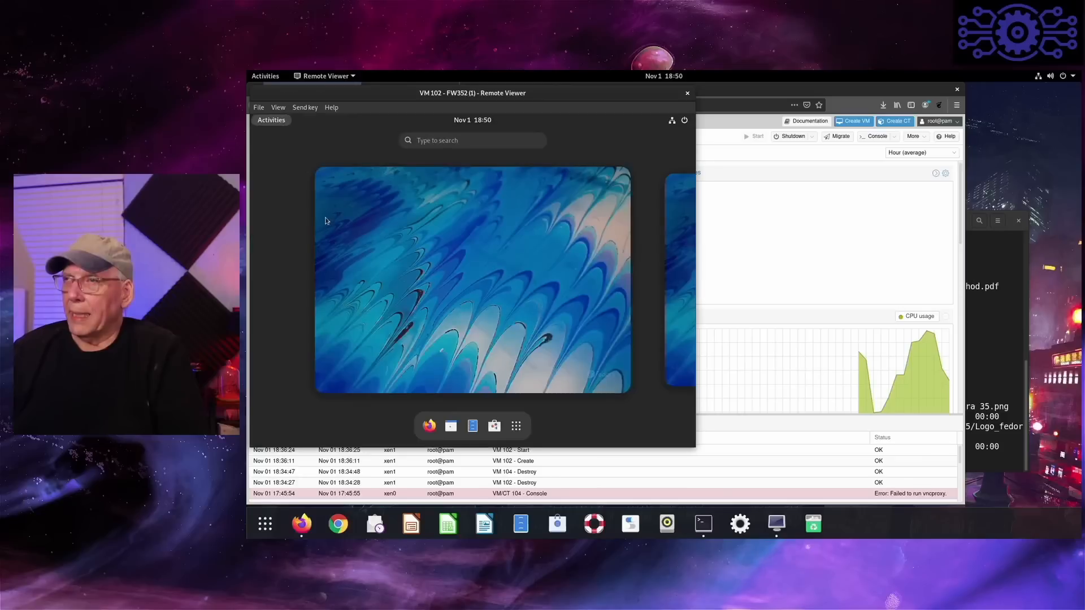
left_click(516, 426)
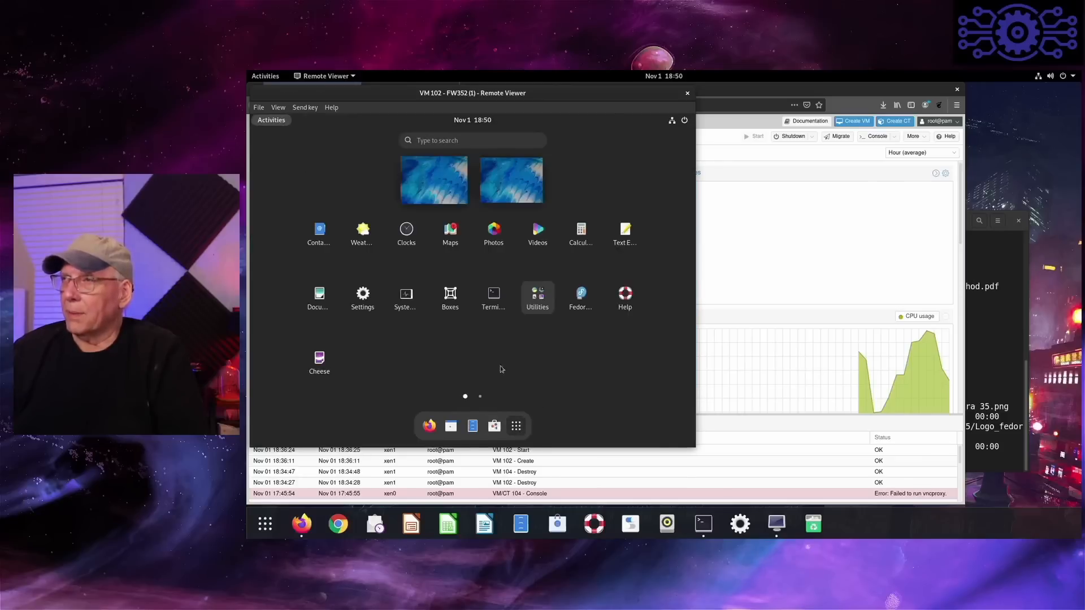
left_click(362, 298)
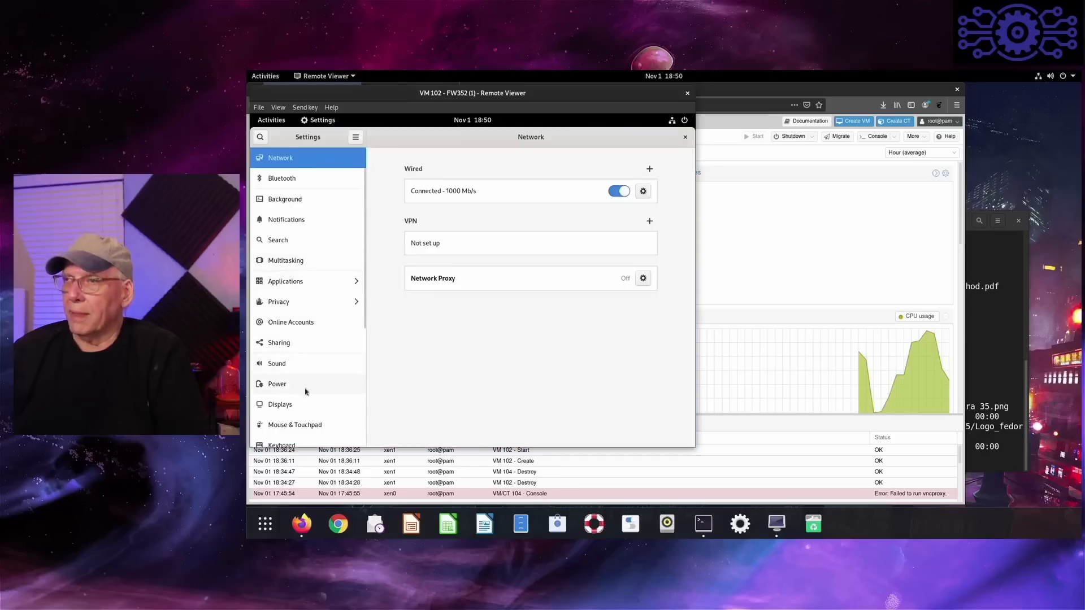
left_click(303, 405)
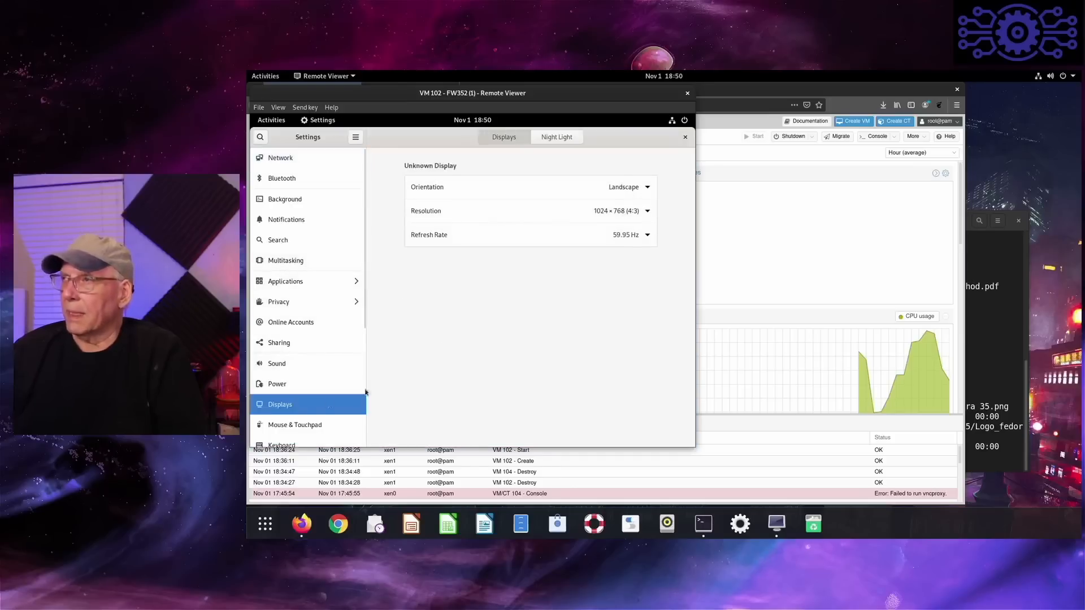
left_click(648, 212)
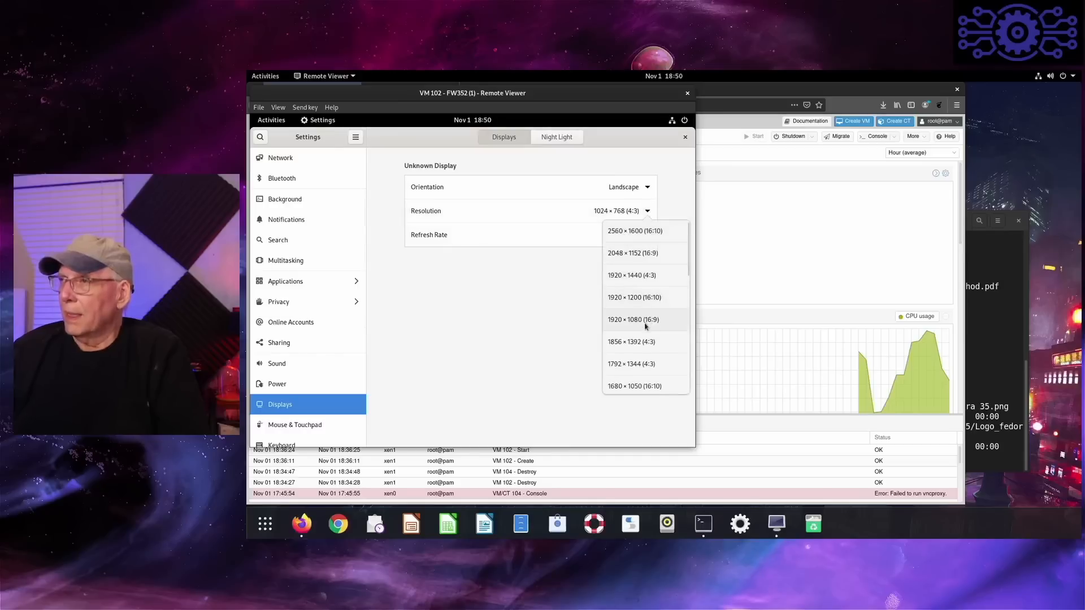
scroll(642, 286, "down", 10)
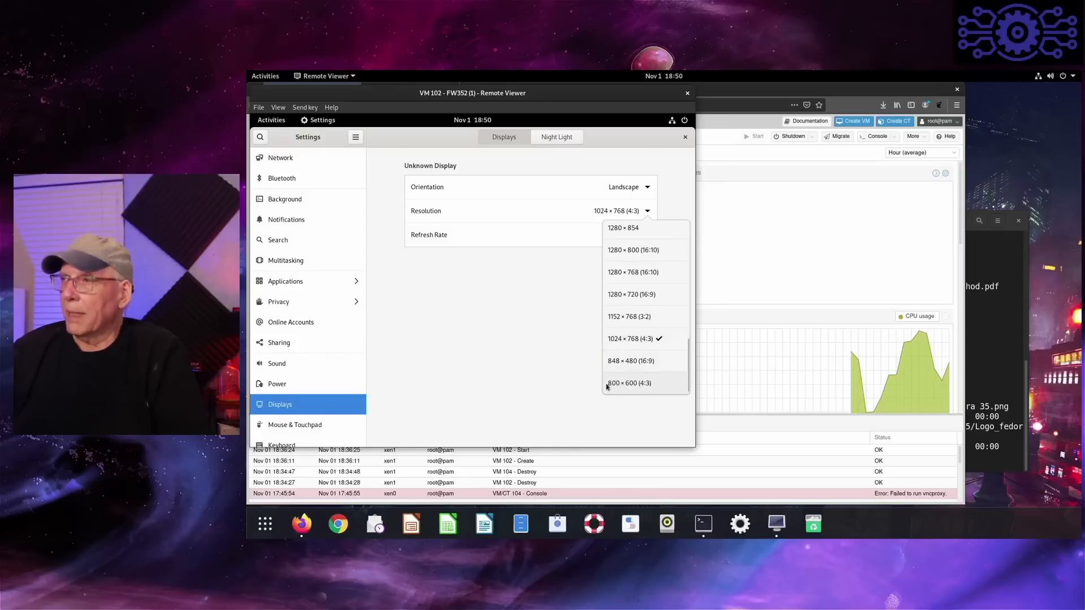
scroll(627, 345, "up", 3)
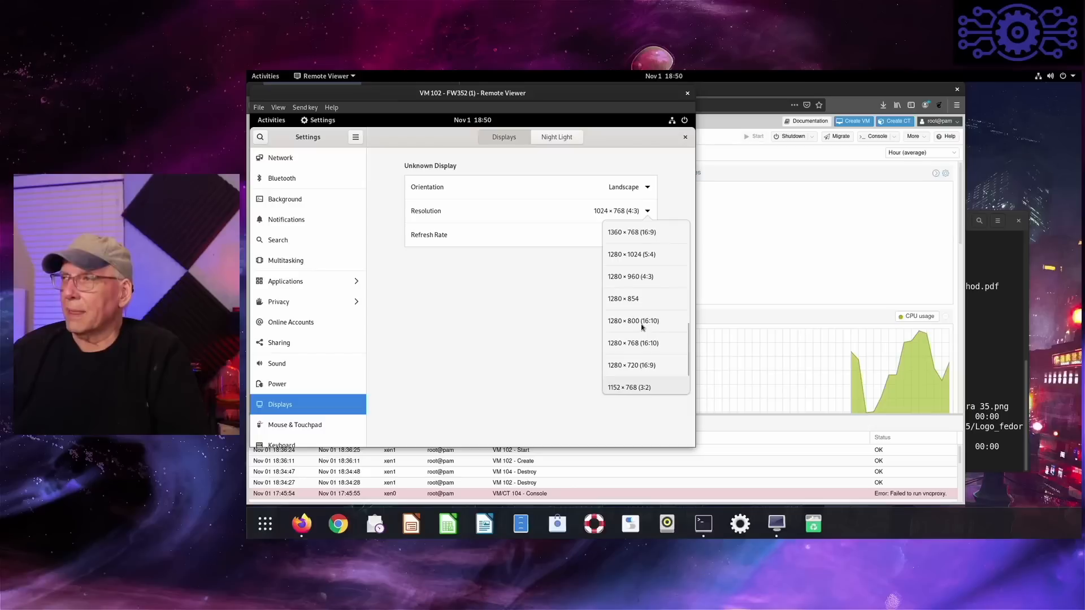
scroll(643, 327, "up", 2)
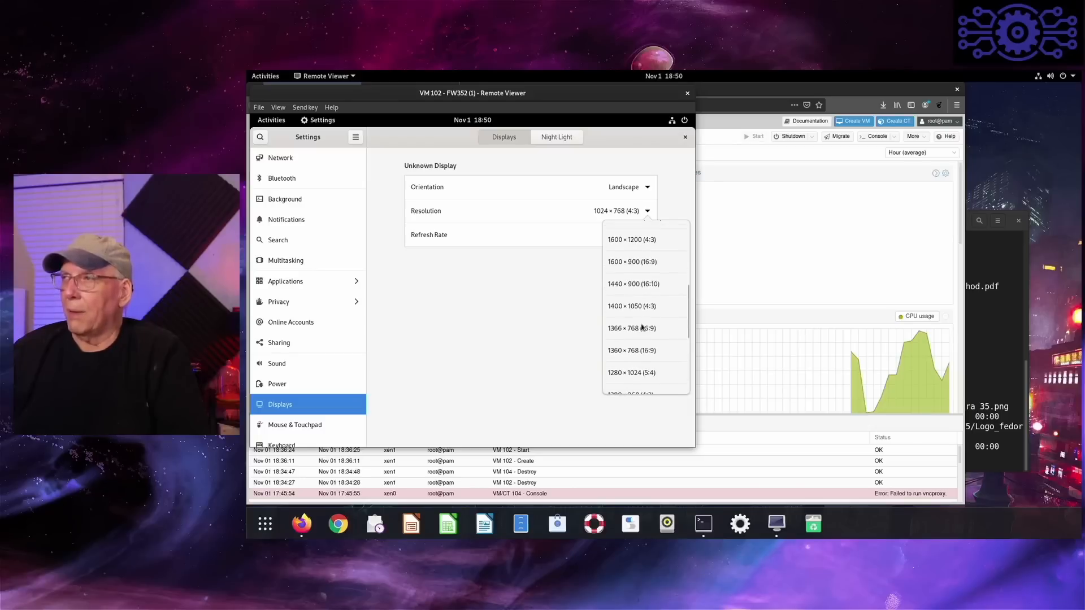
left_click(621, 291)
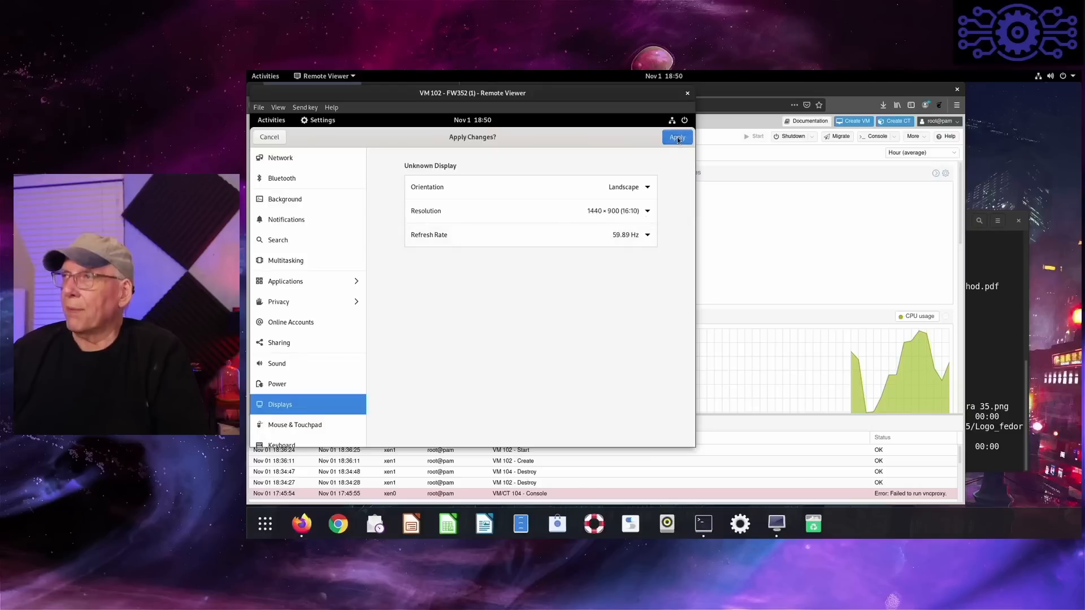
left_click(678, 138)
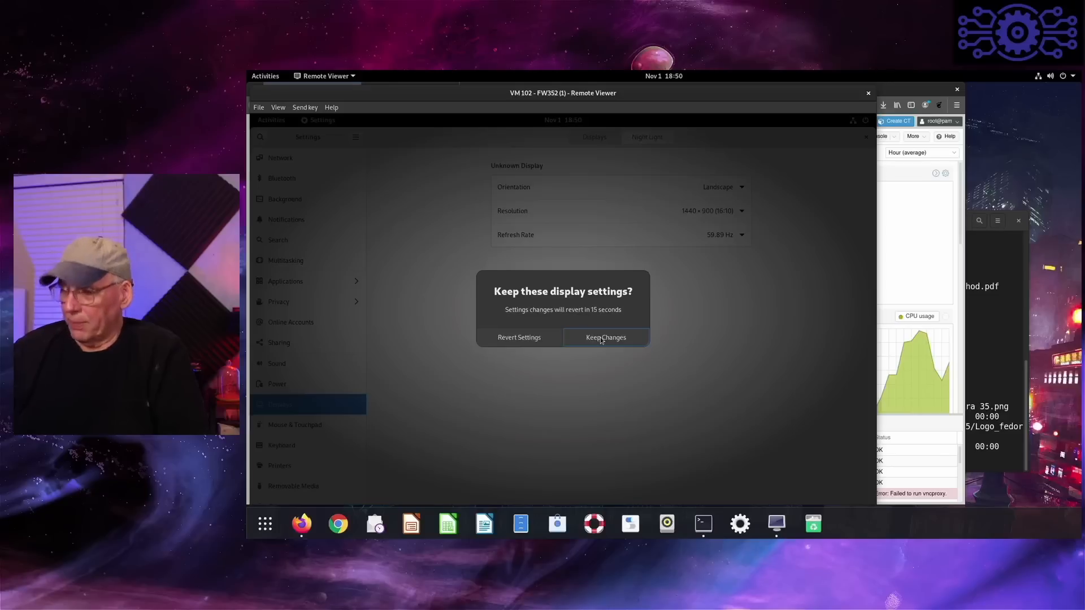
left_click(602, 339)
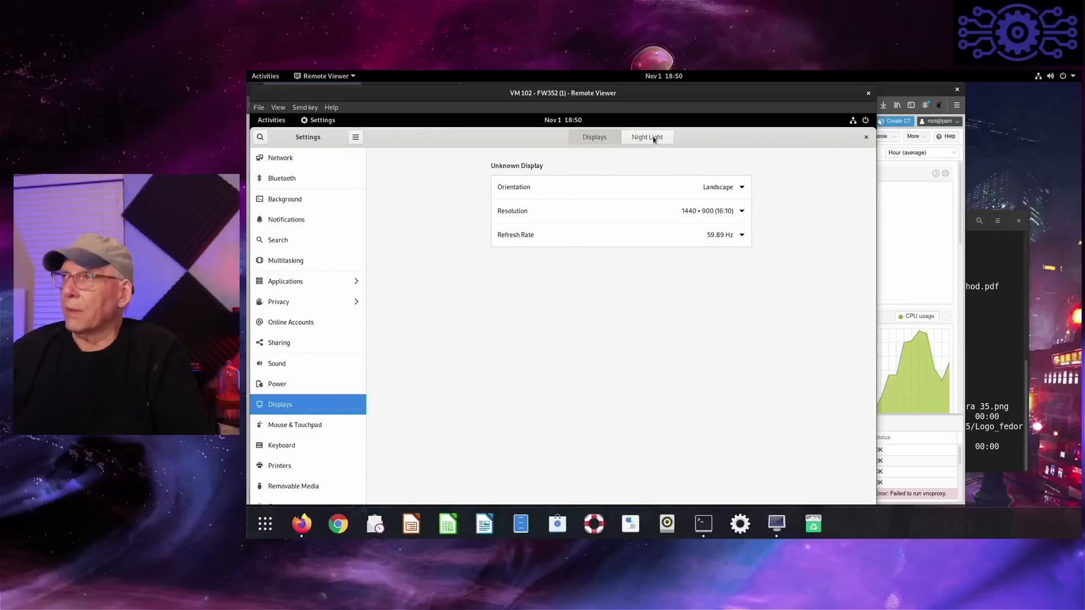
- Review the Multitasking settings for hot corner, screen edges, workspaces, multi-monitor and application switching
left_click(320, 260)
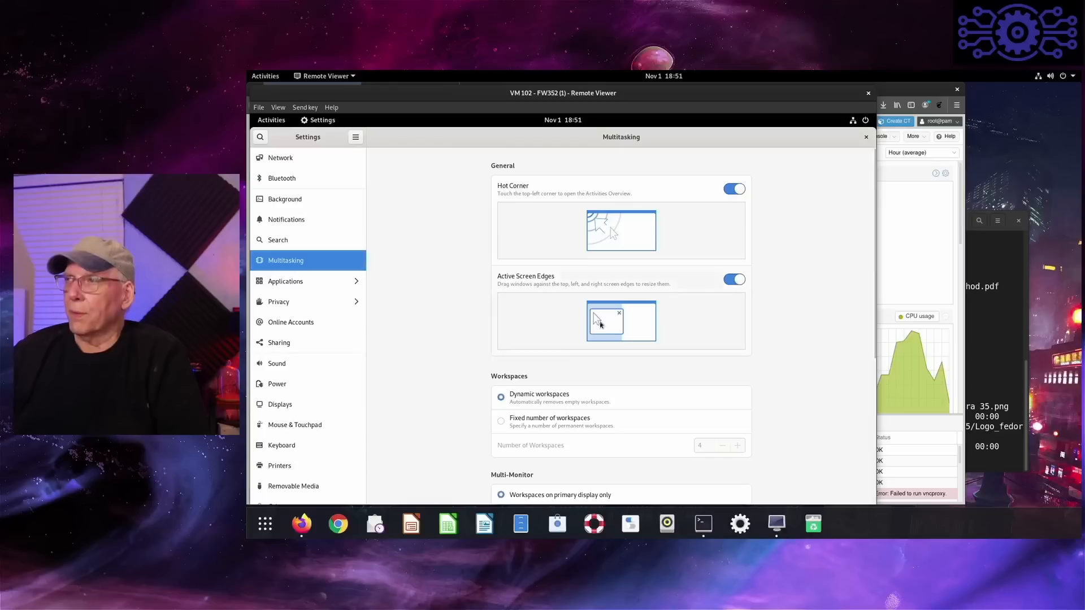
scroll(596, 362, "down", 1)
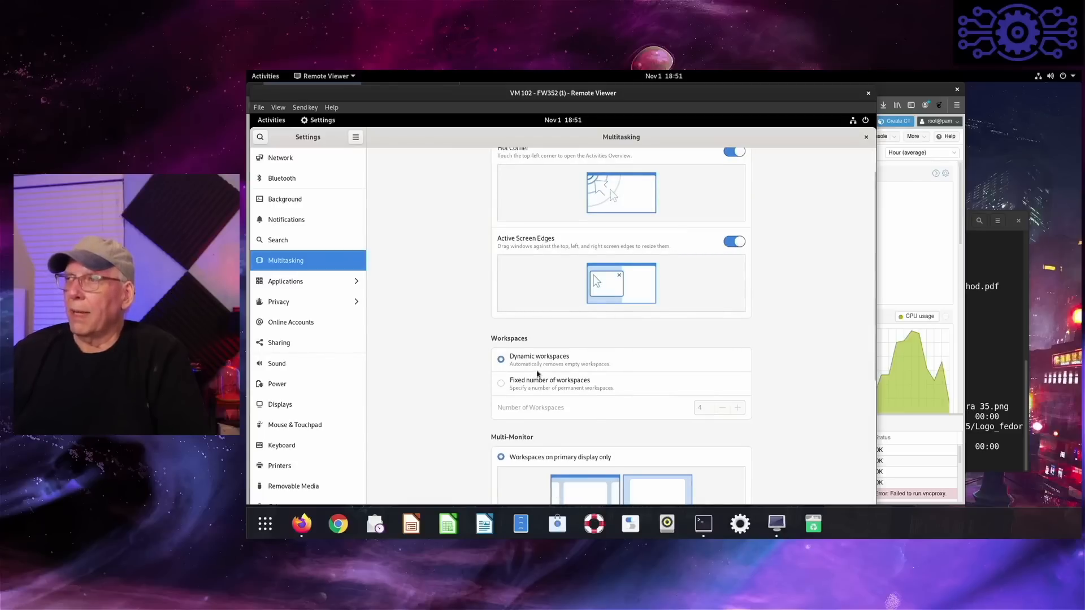
scroll(538, 373, "down", 1)
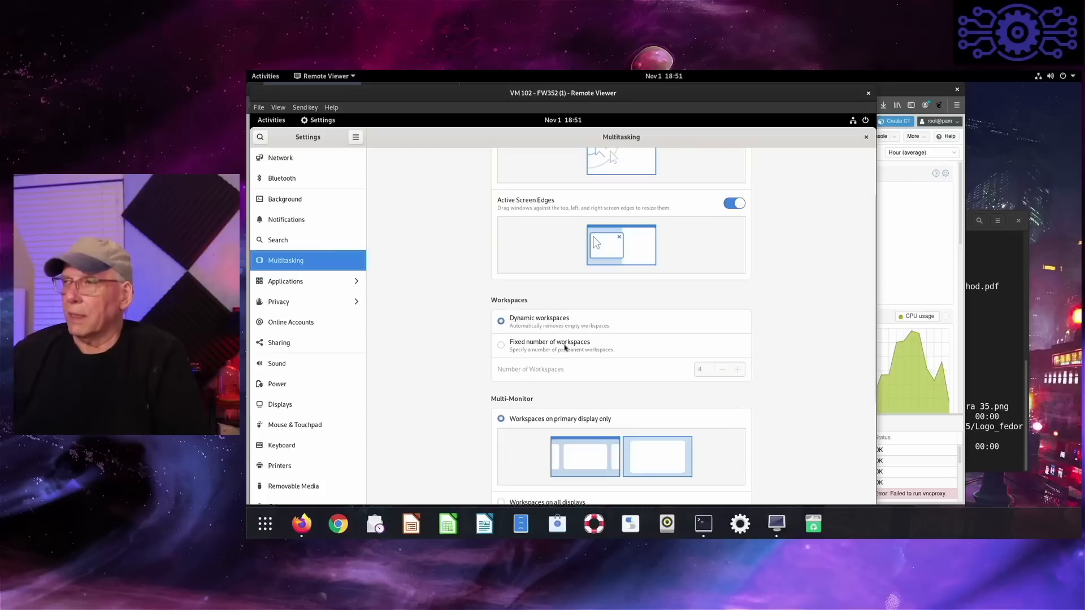
scroll(561, 347, "down", 4)
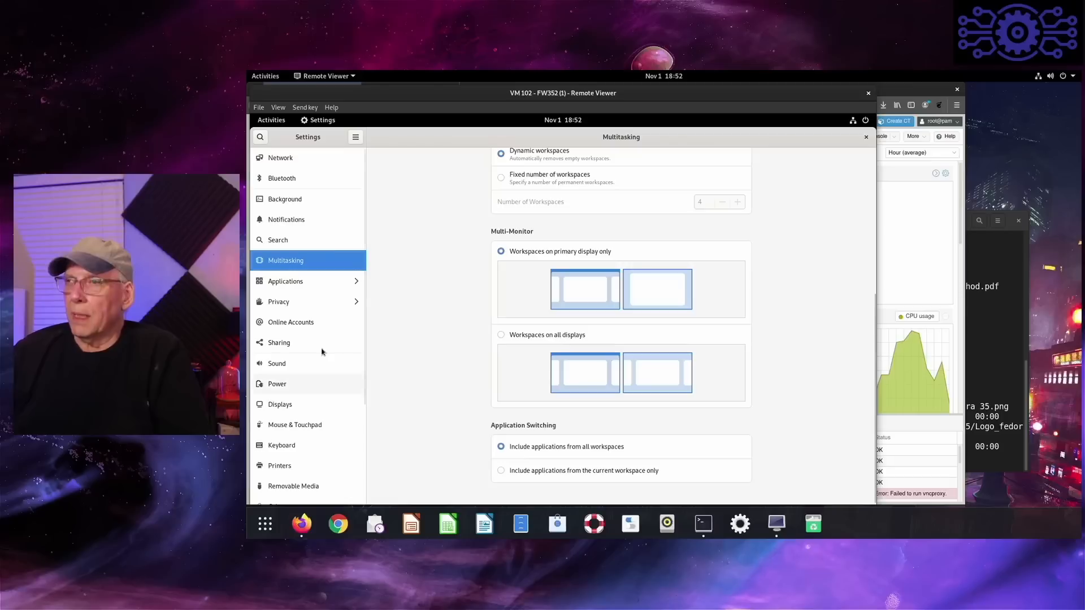
- Review the Power mode and power saving options, and look through the remaining settings categories
left_click(296, 385)
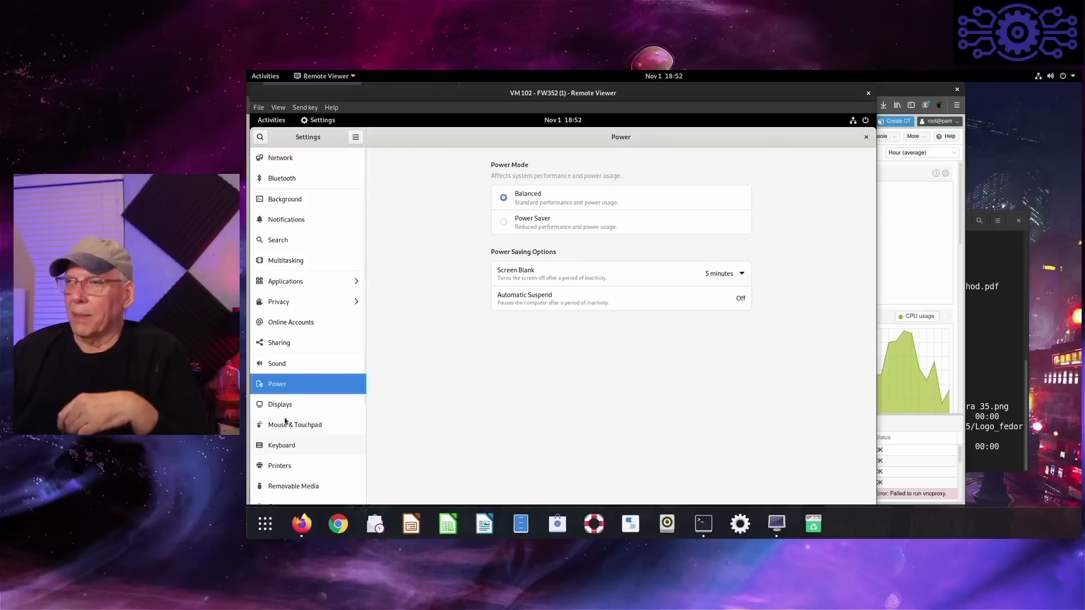
scroll(283, 432, "down", 1)
scroll(283, 433, "down", 3)
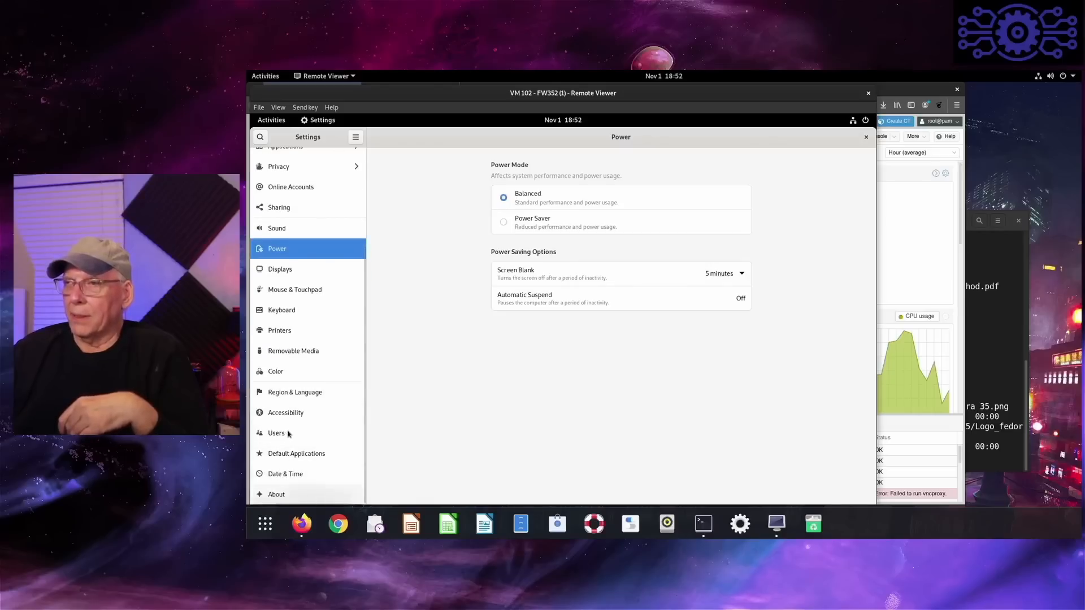
key("Down")
key("Down")
key("Down")
key("Down")
key("Down")
key("Down")
key("Down")
key("Down")
key("Down")
key("Down")
key("Down")
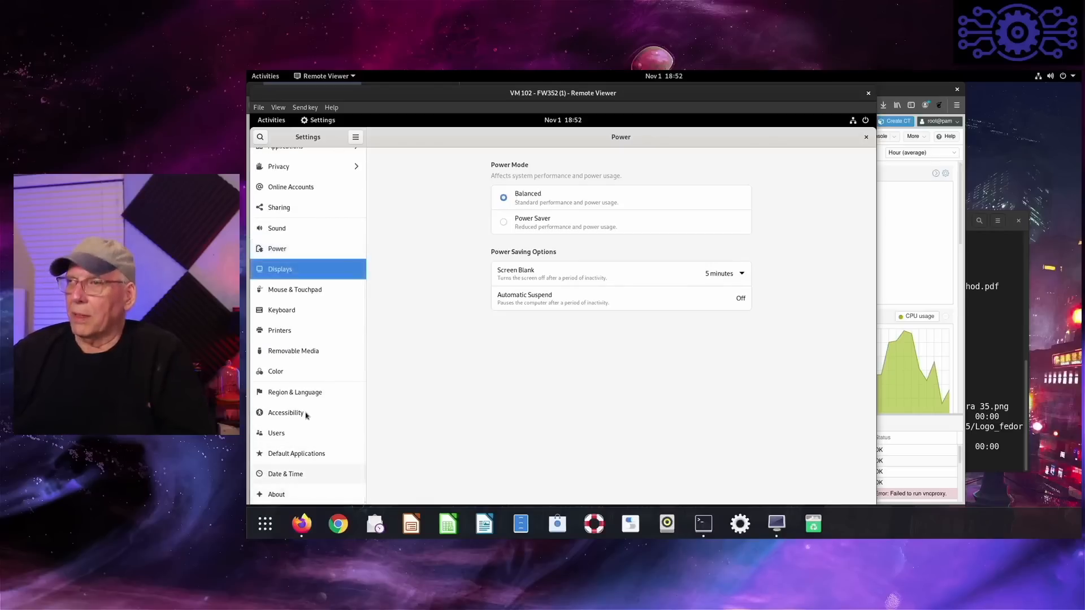
key("Down")
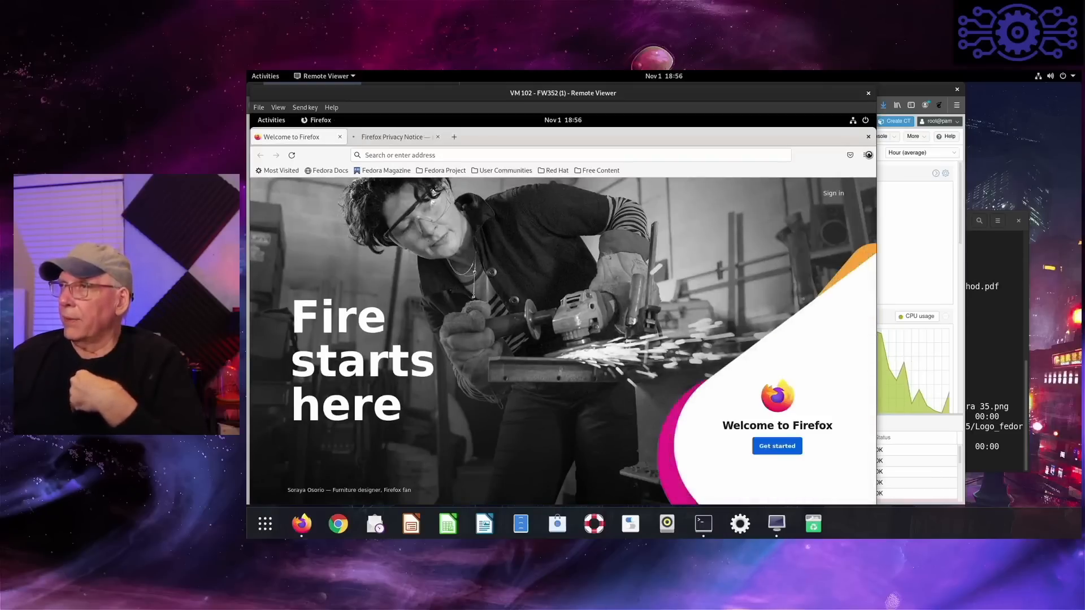
- Check the installed Firefox version in its About information and close the browser with its open tabs
left_click(867, 155)
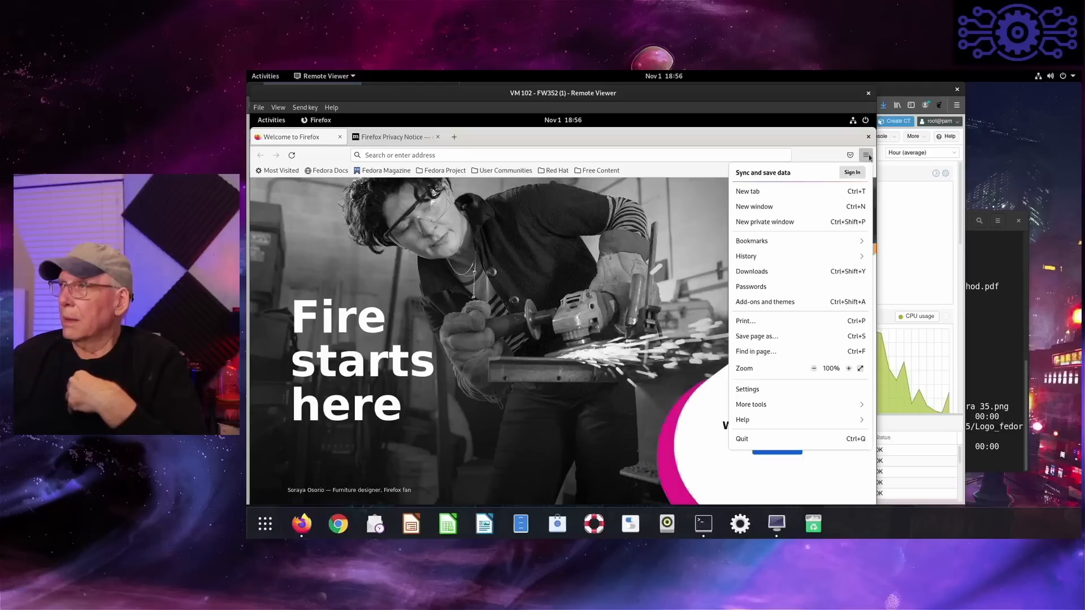
left_click(811, 418)
left_click(777, 273)
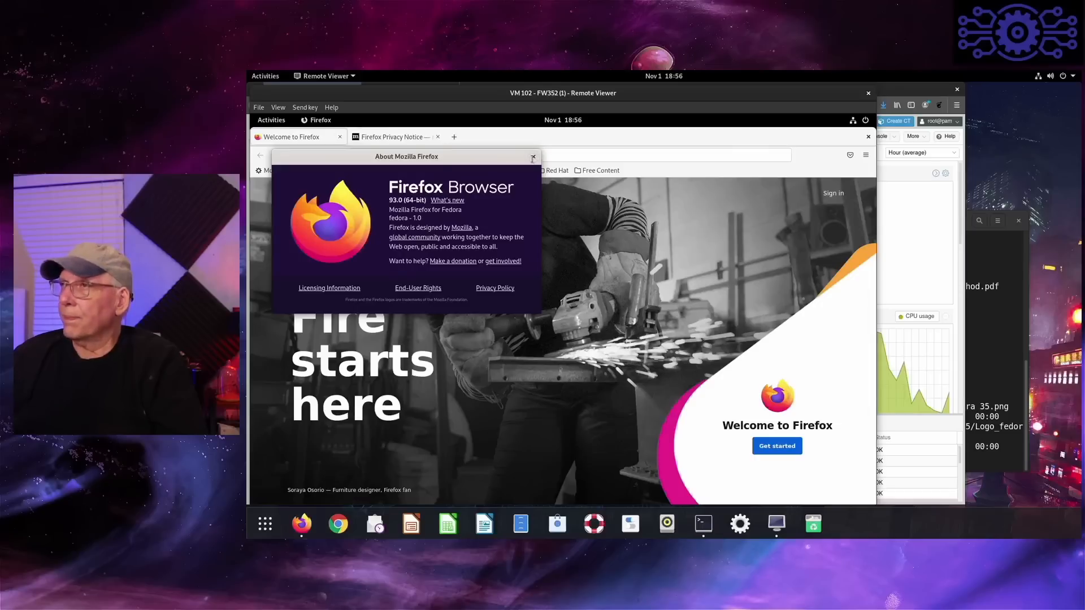
left_click(533, 157)
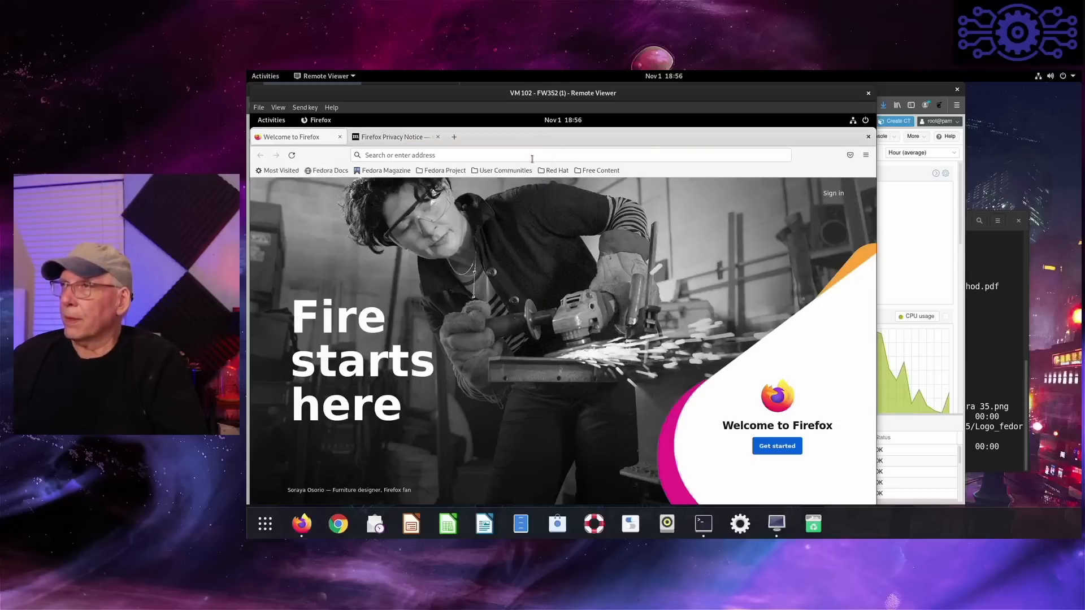
left_click(863, 140)
left_click(642, 232)
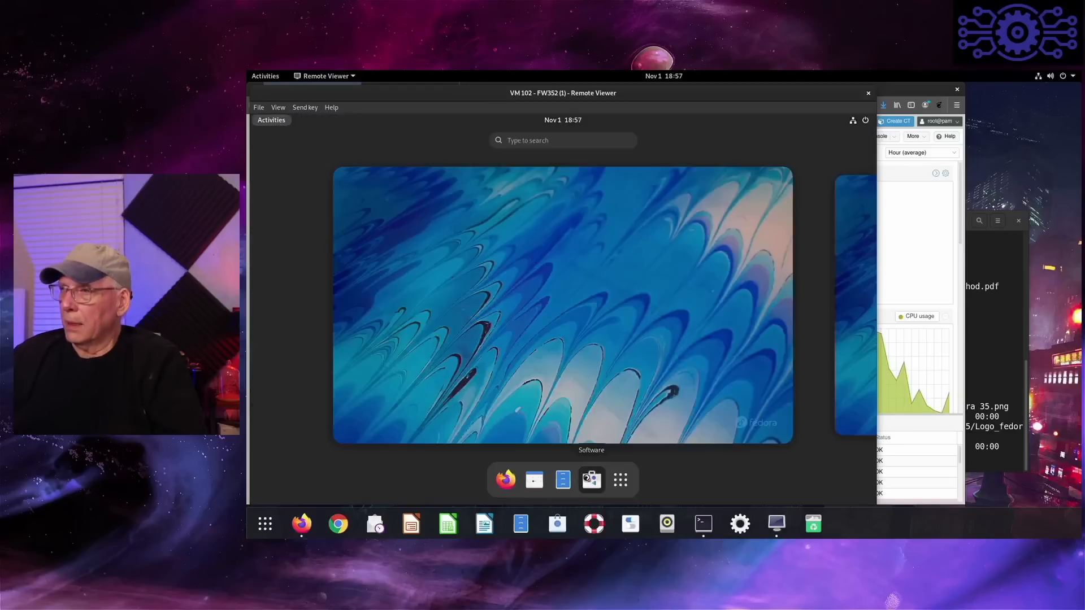
- Launch Software, dismiss its welcome message and enable the third-party software repositories, authenticating with the account password
left_click(591, 479)
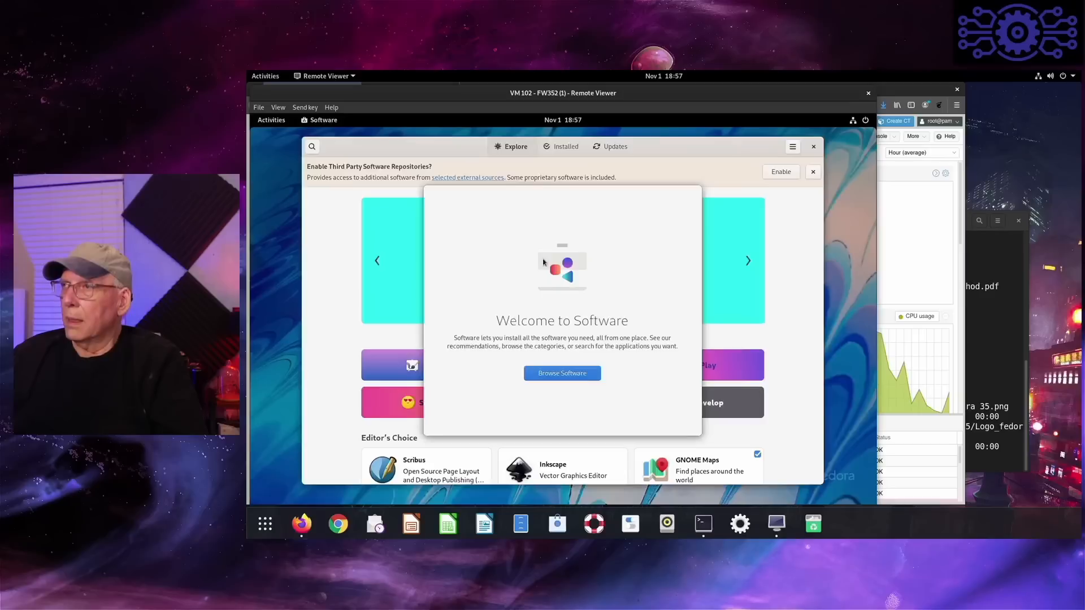
left_click(566, 381)
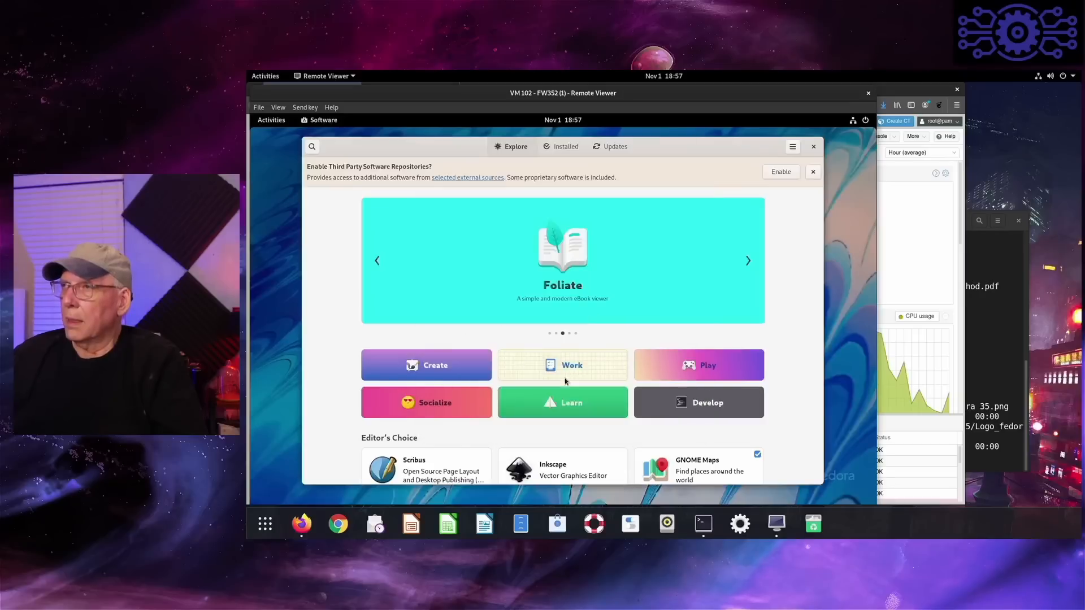
left_click(782, 172)
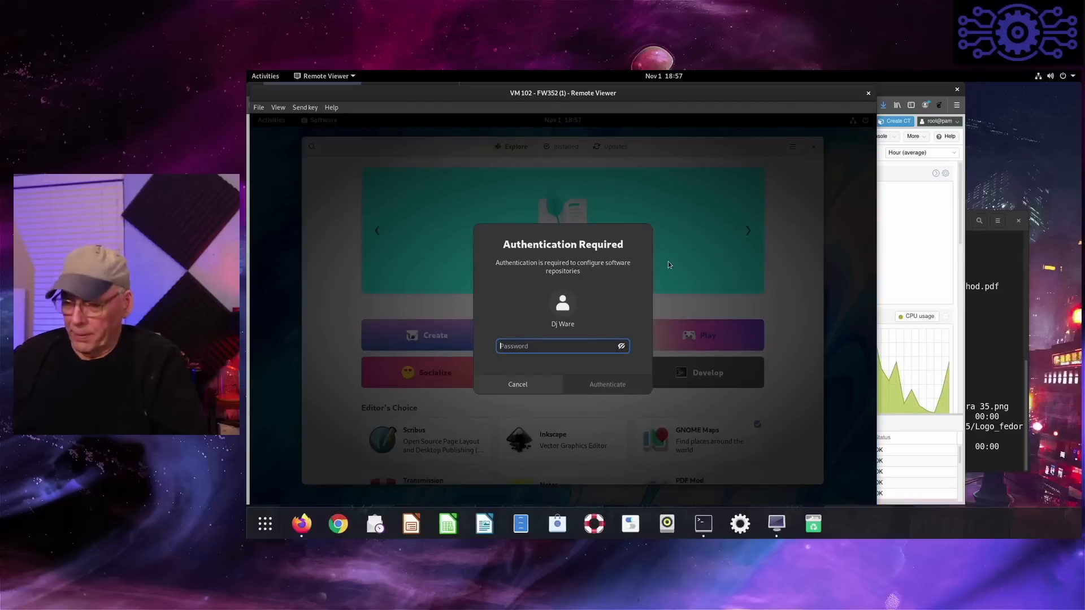
type("*****")
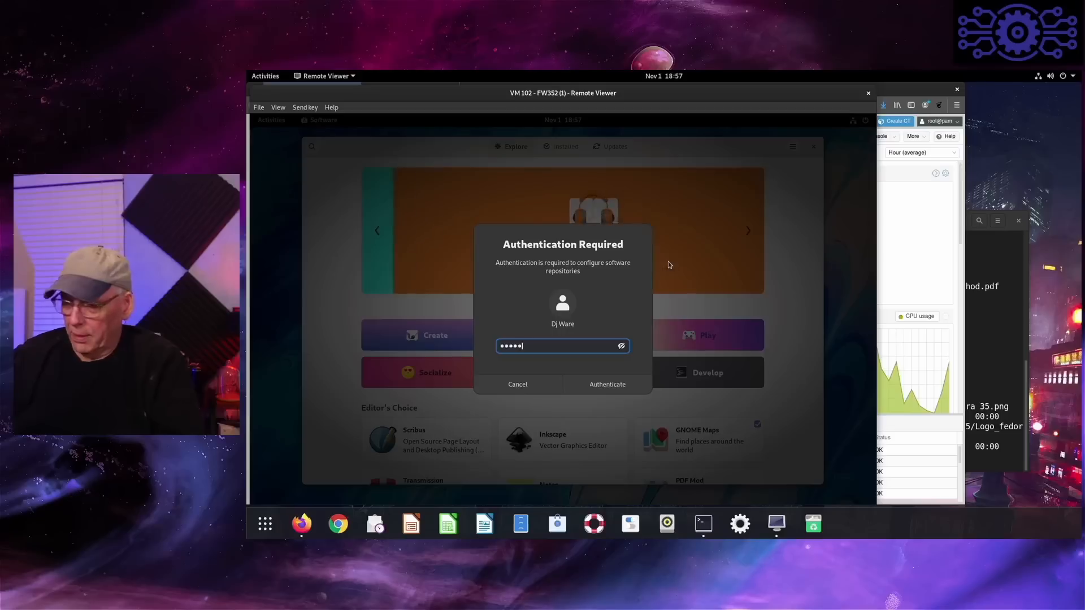
type("*****")
key("Return")
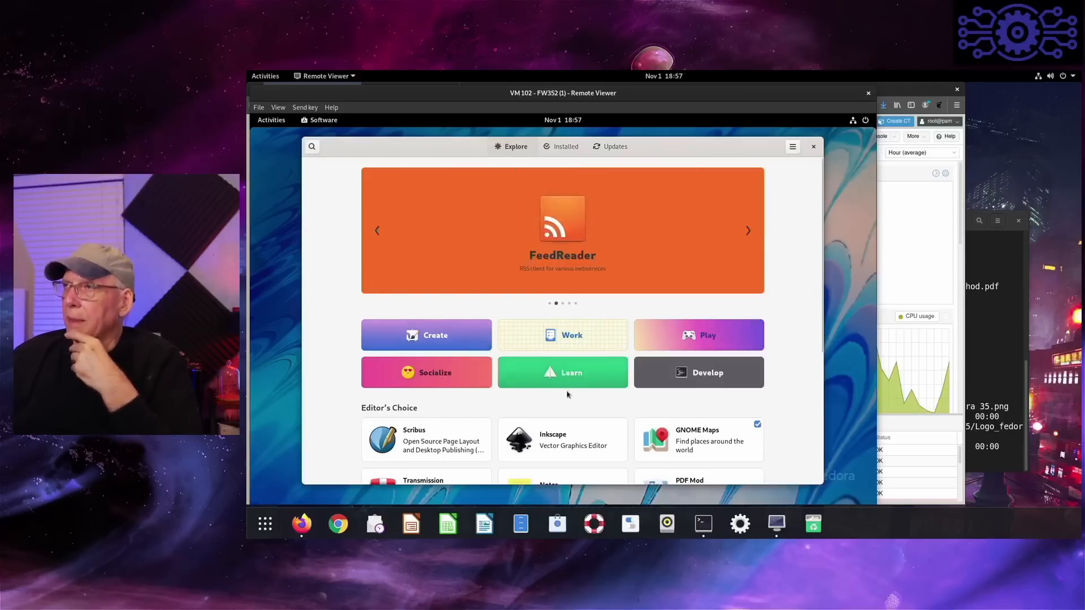
- Examine the details page of Transmission from the Editor's Choice list and return to the overview
scroll(452, 395, "down", 3)
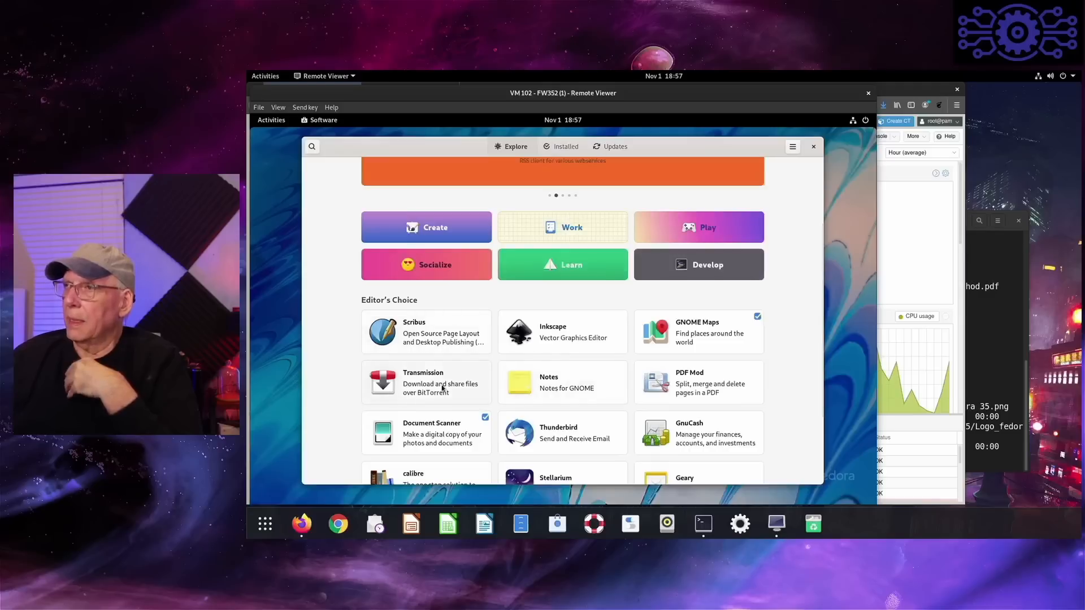
left_click(443, 387)
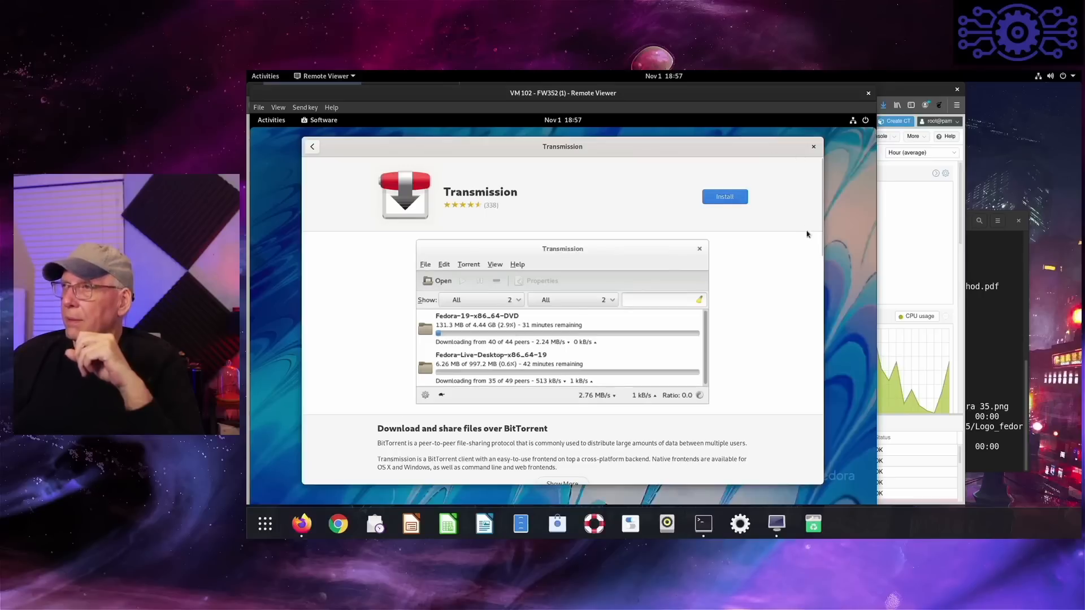
scroll(807, 235, "down", 2)
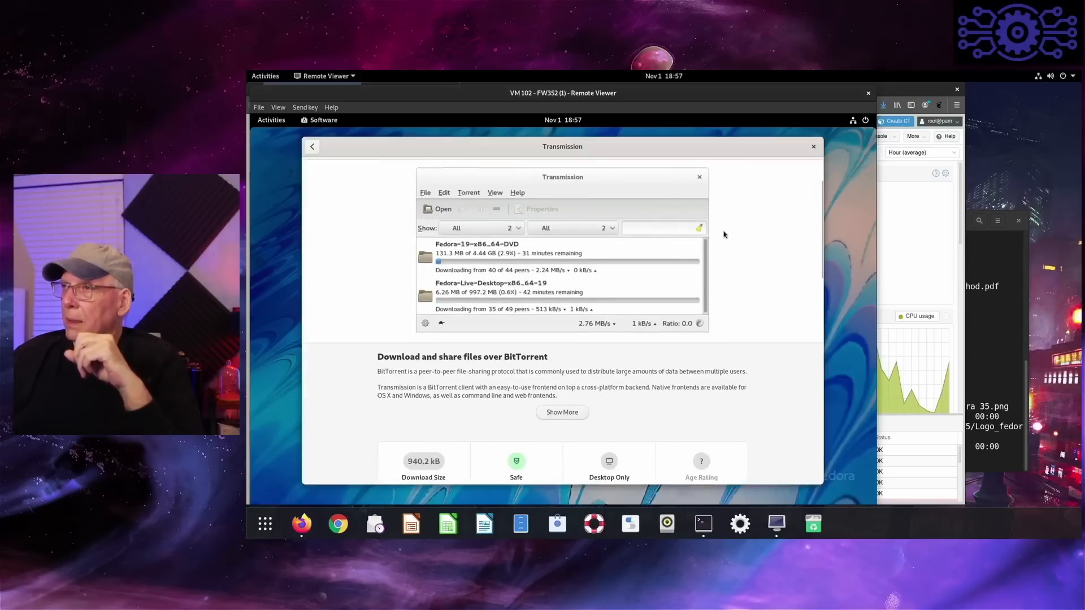
scroll(724, 234, "up", 2)
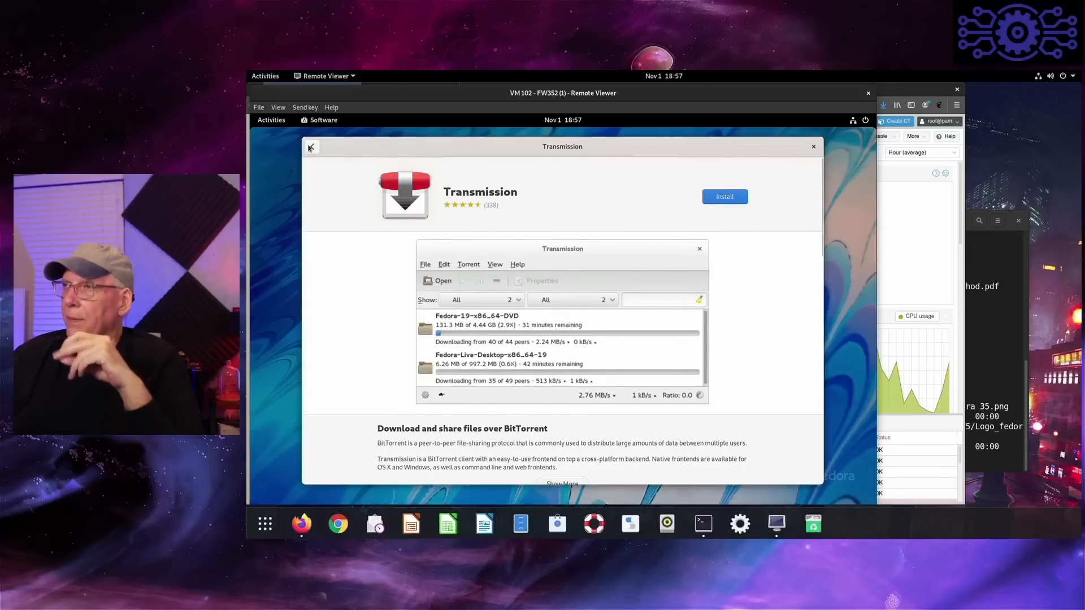
left_click(309, 148)
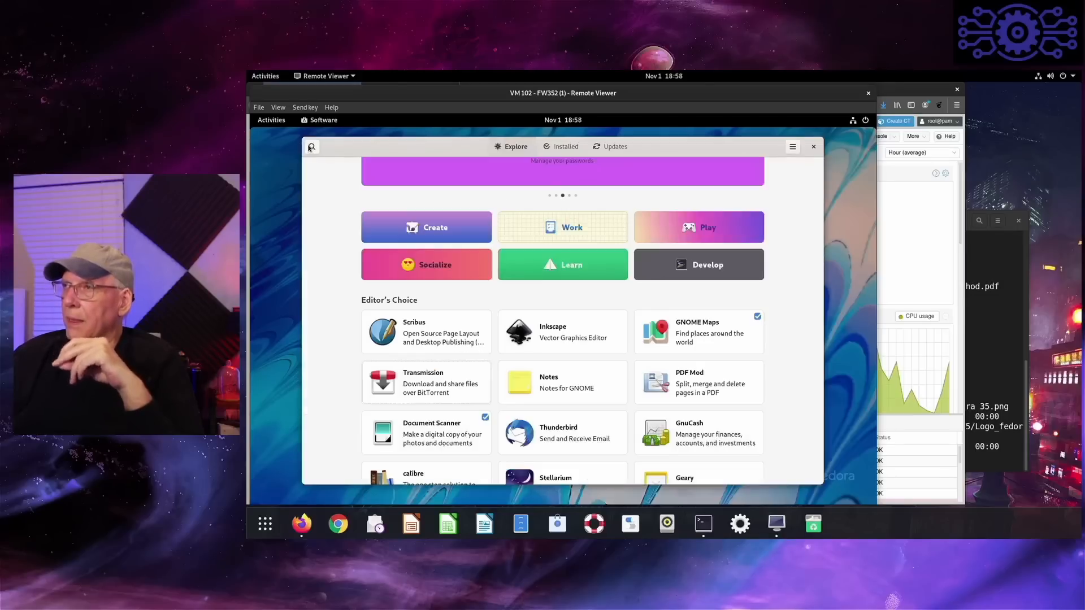
- Check the available installation sources for Inkscape on its details page and return to the overview
left_click(552, 337)
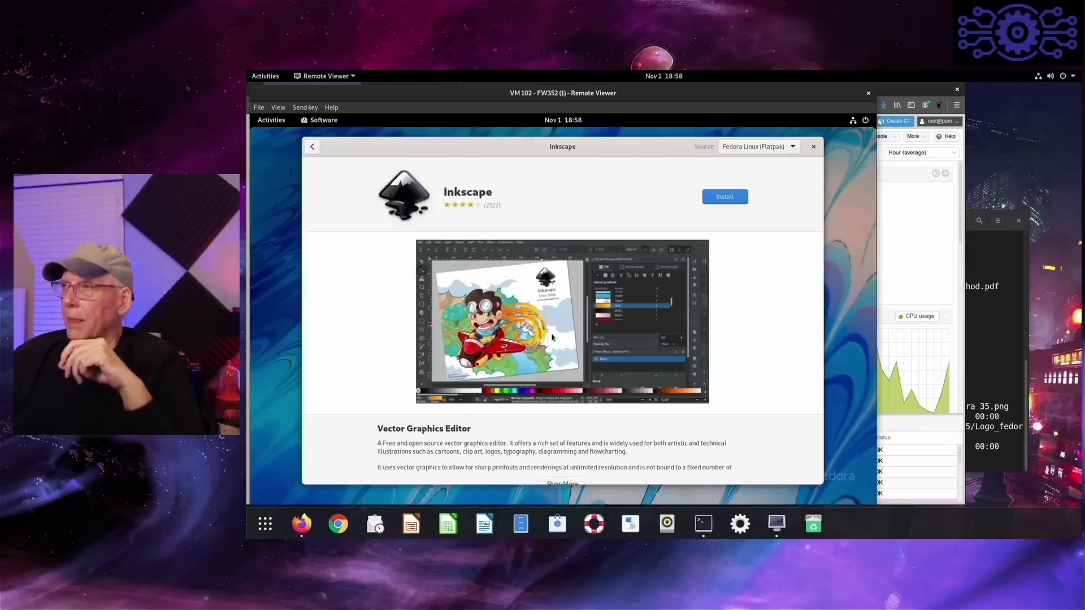
left_click(792, 147)
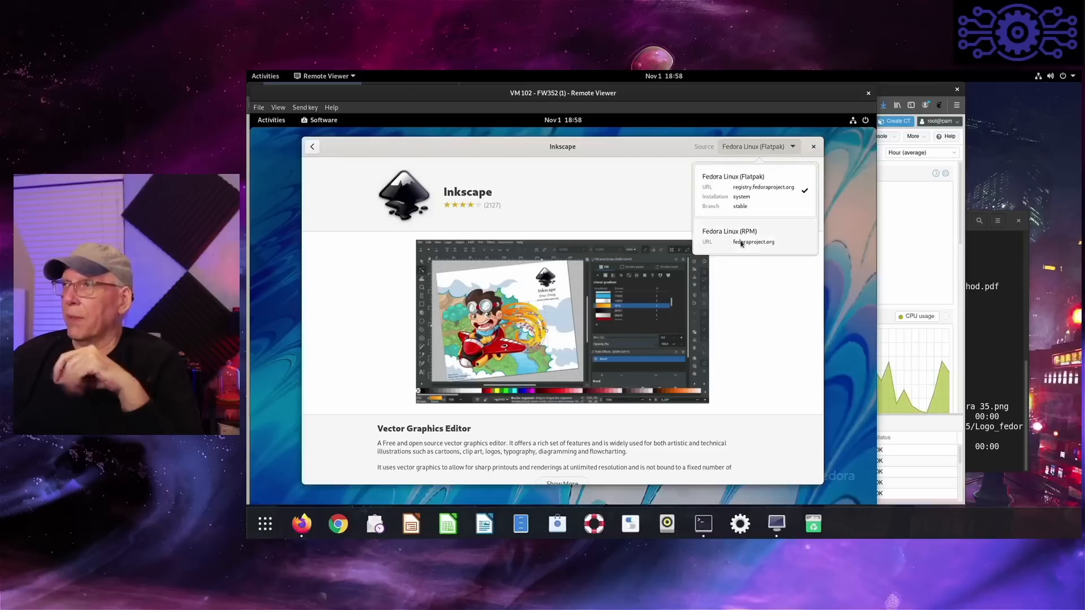
left_click(755, 291)
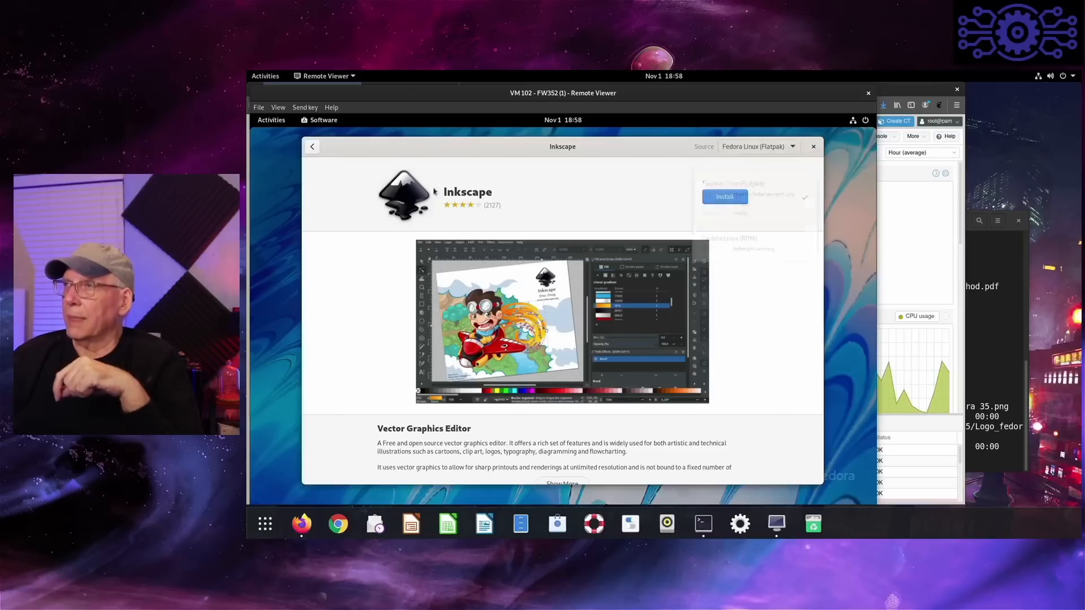
left_click(312, 148)
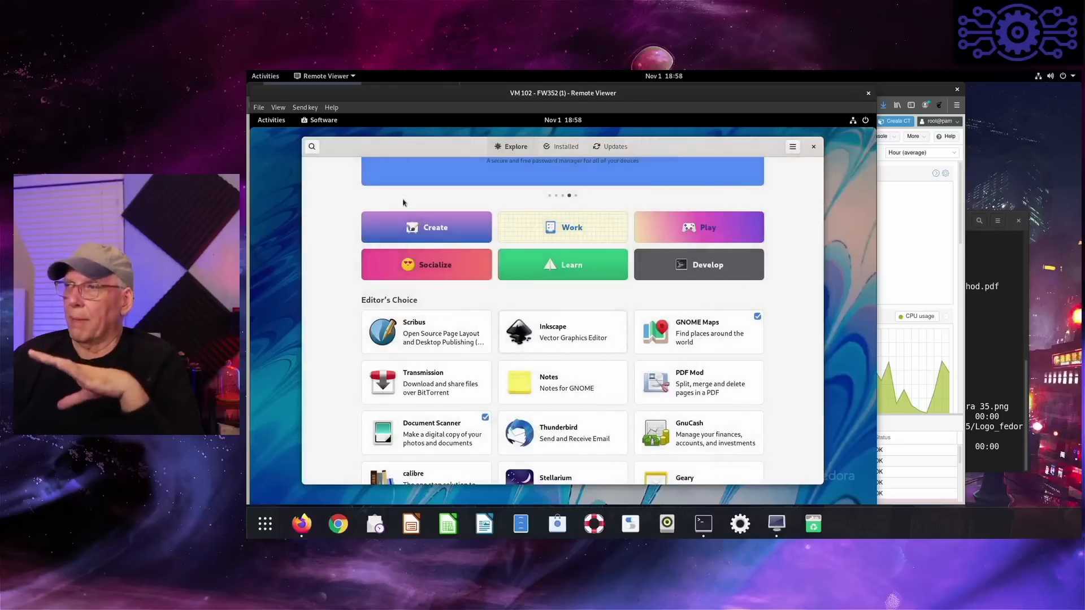
- Look through the remaining Explore categories and the list of installed applications, and close Software
scroll(473, 380, "down", 3)
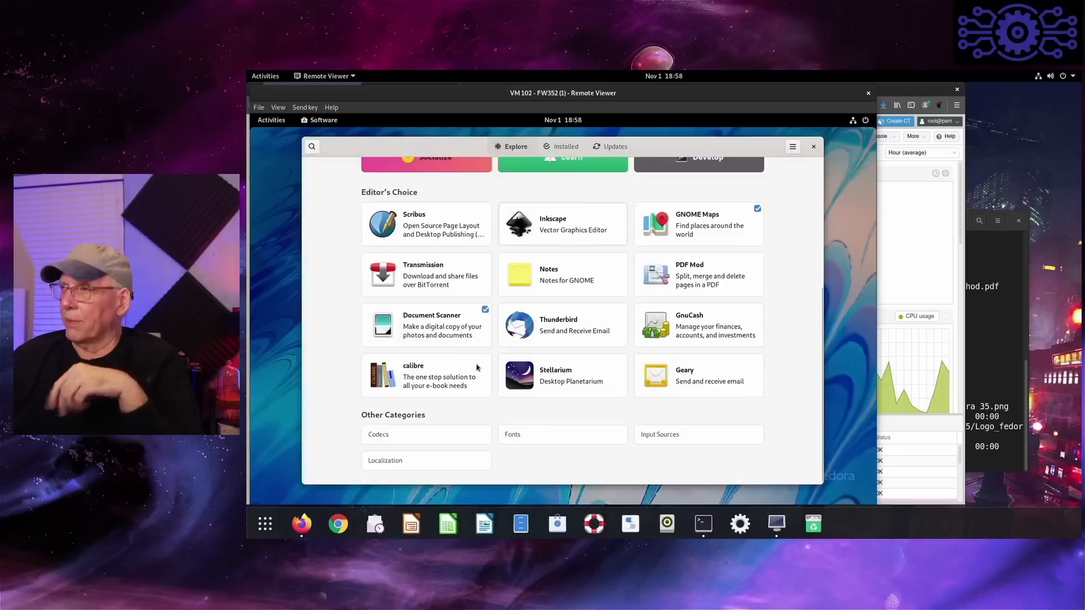
left_click(561, 146)
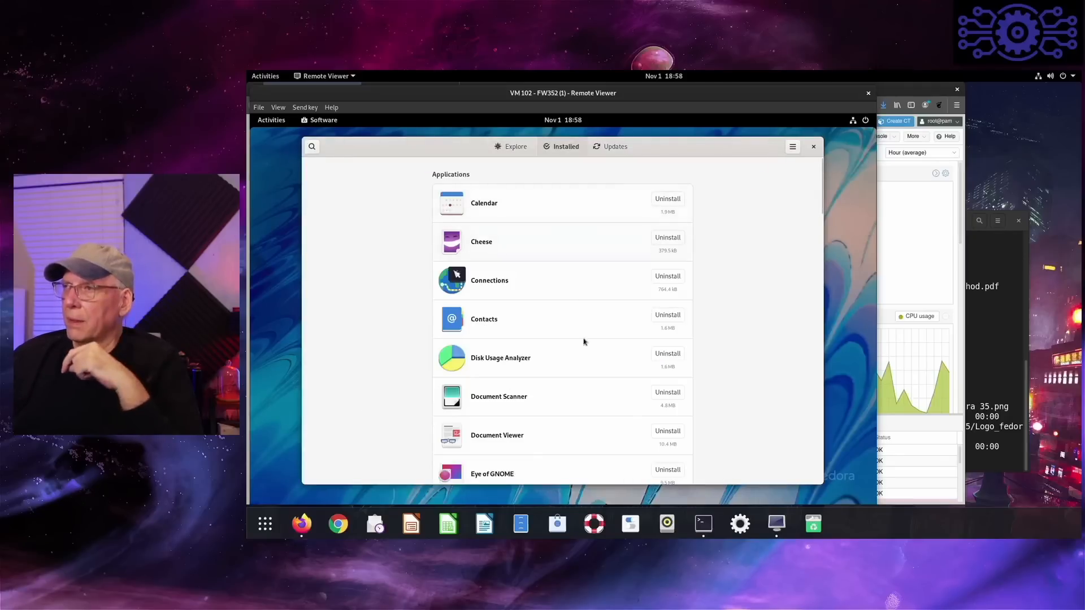
scroll(574, 288, "down", 5)
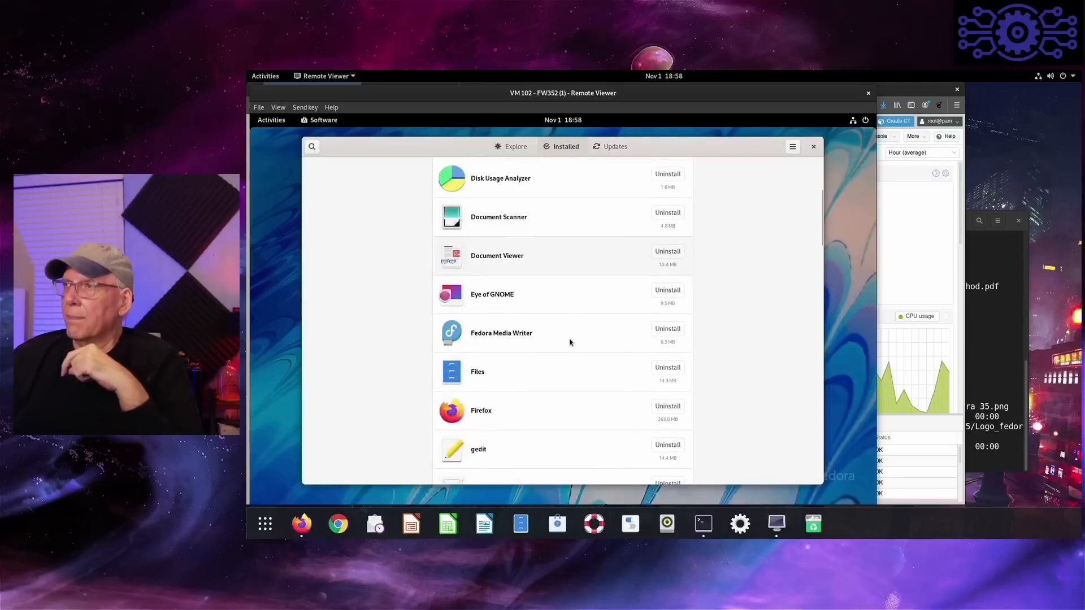
scroll(574, 343, "down", 3)
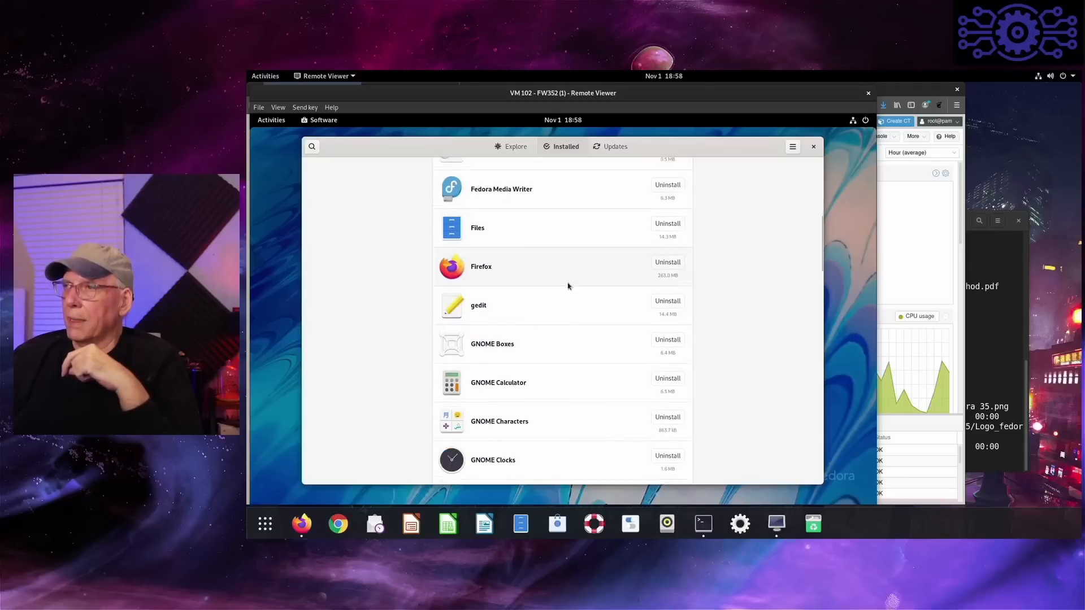
left_click(513, 146)
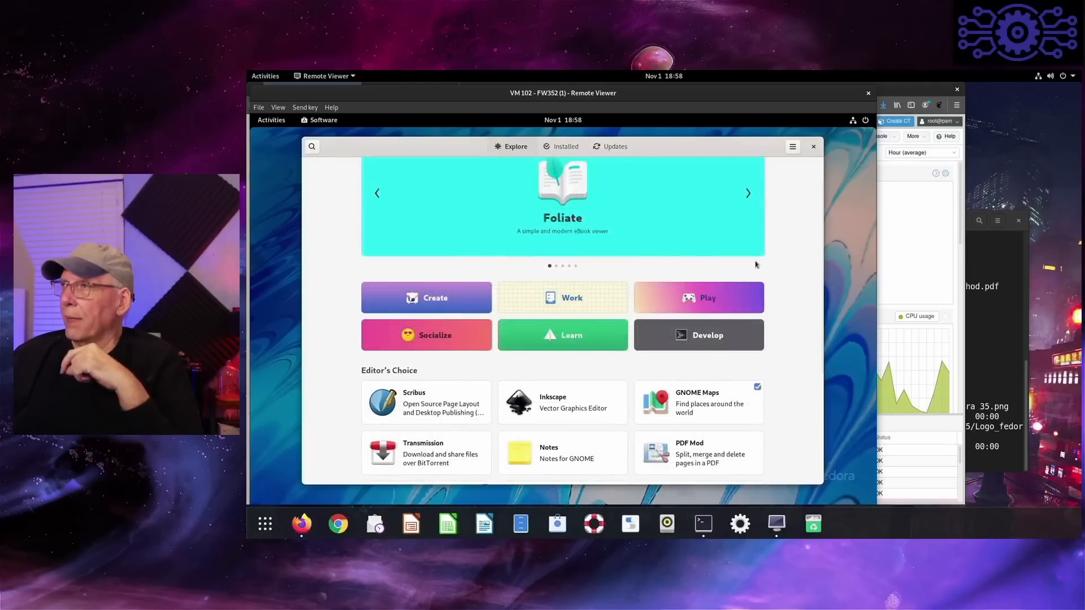
left_click(812, 148)
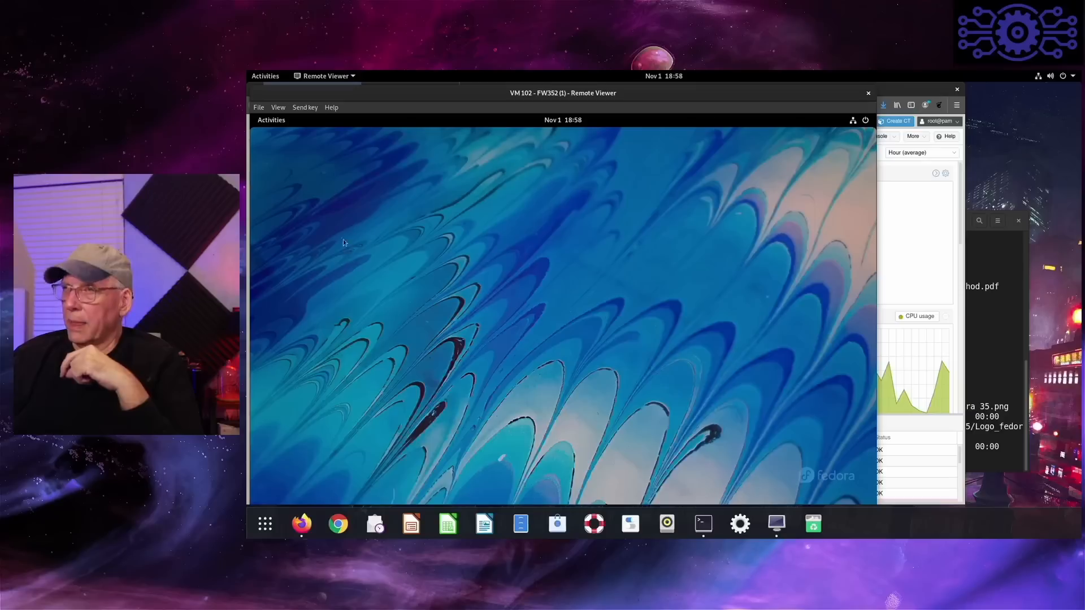
- Launch Fedora Media Writer from the application grid and look at its Custom image file chooser without selecting a file
left_click(281, 120)
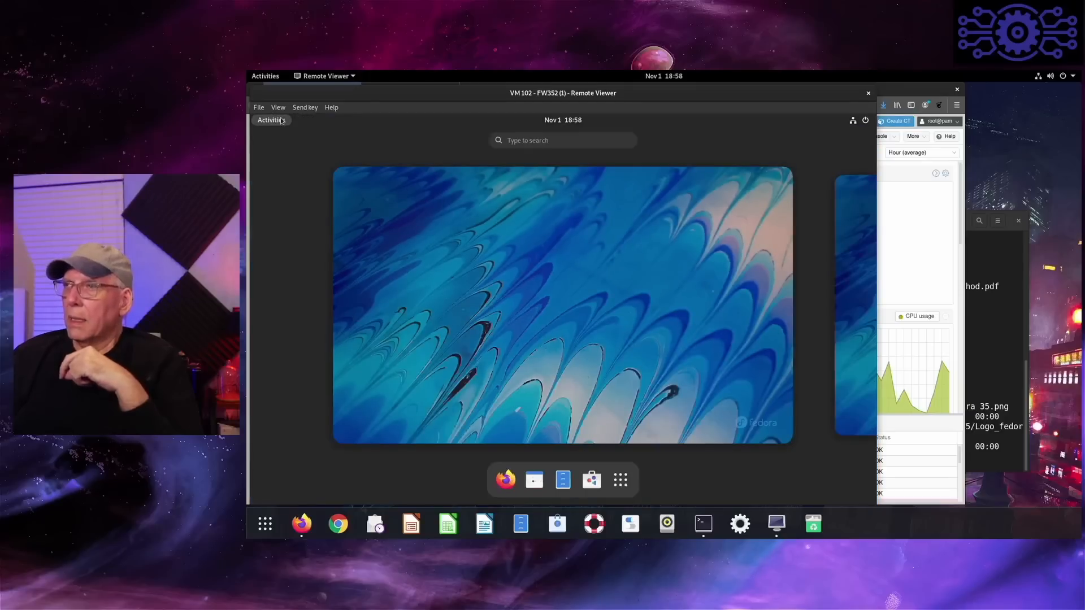
left_click(282, 122)
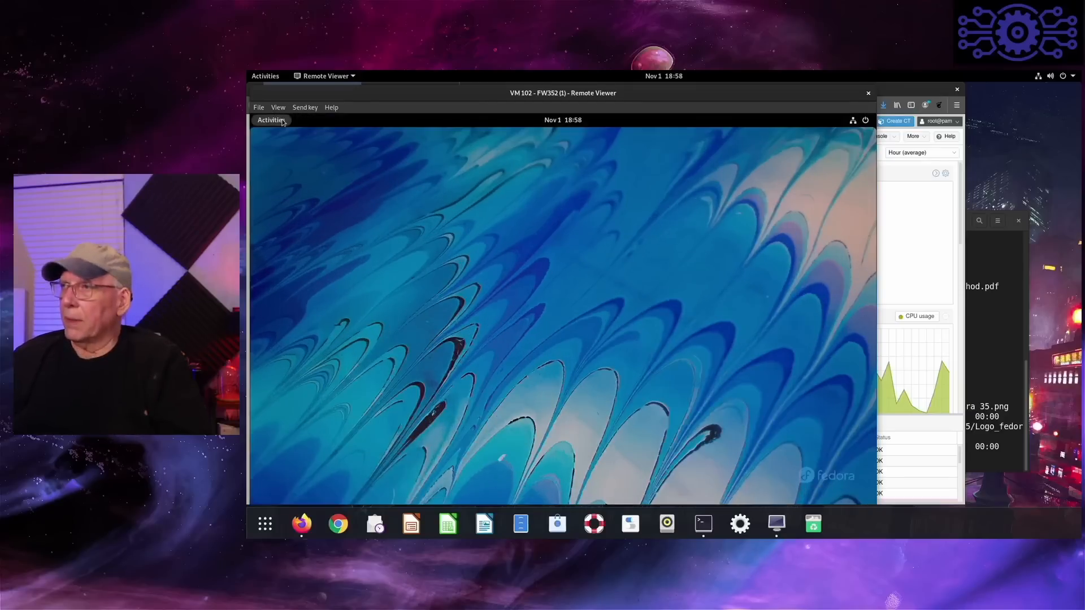
left_click(282, 122)
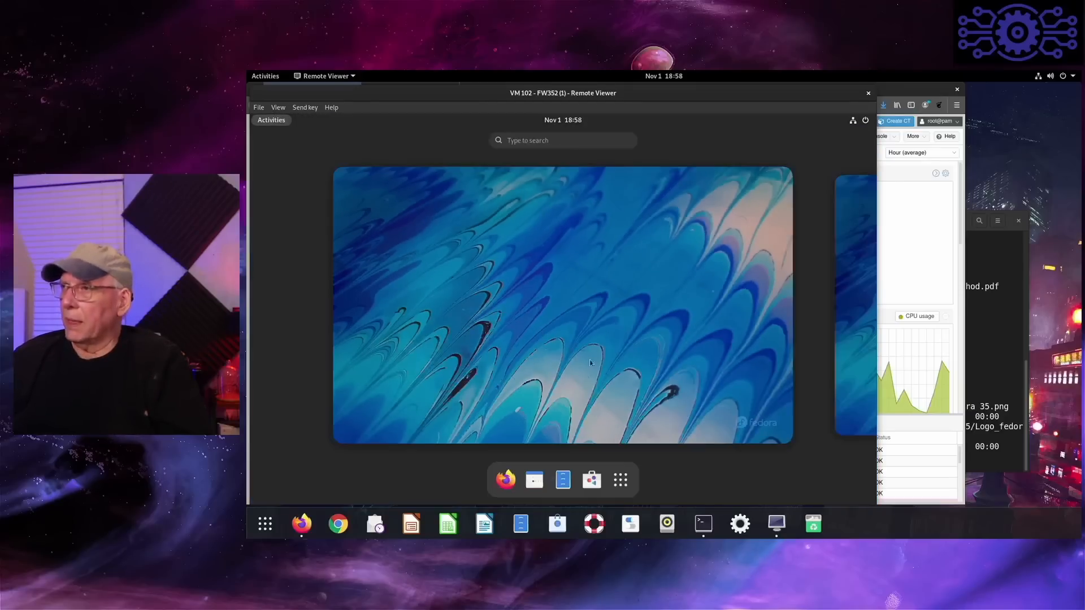
left_click(621, 481)
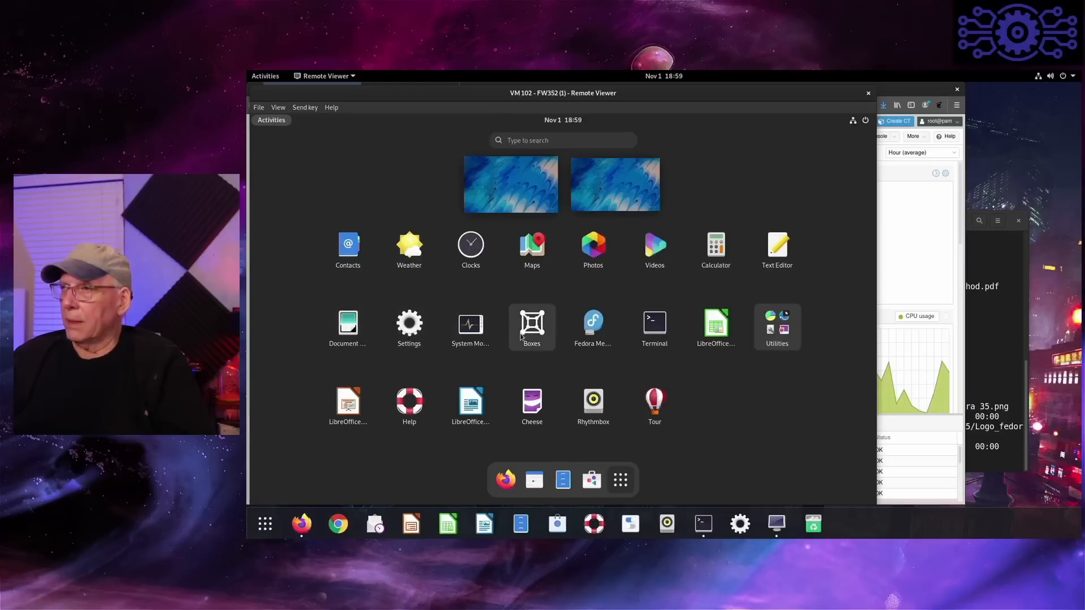
left_click(592, 328)
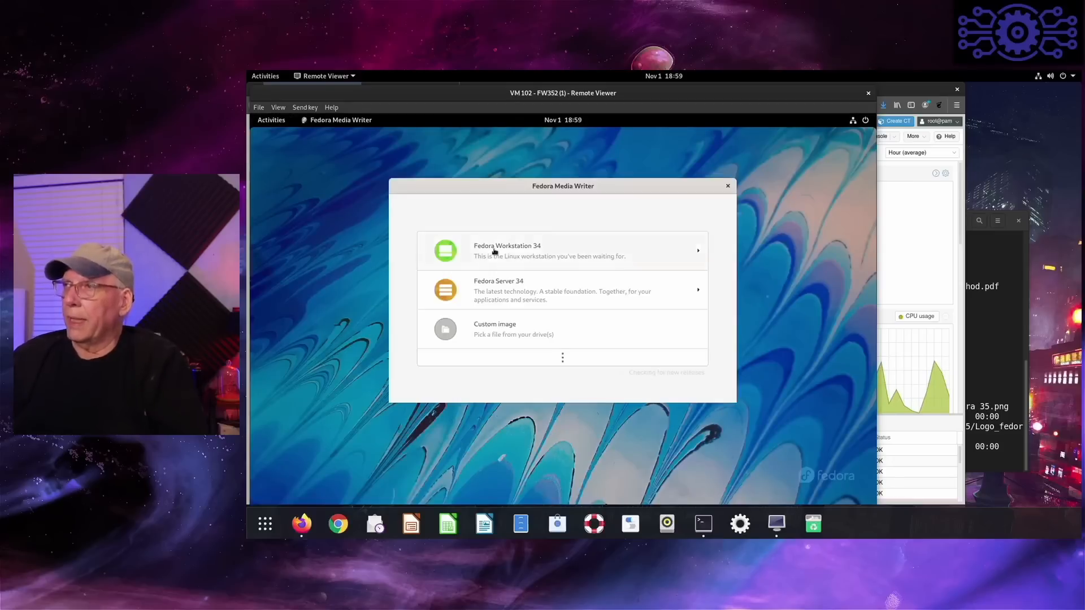
left_click(502, 332)
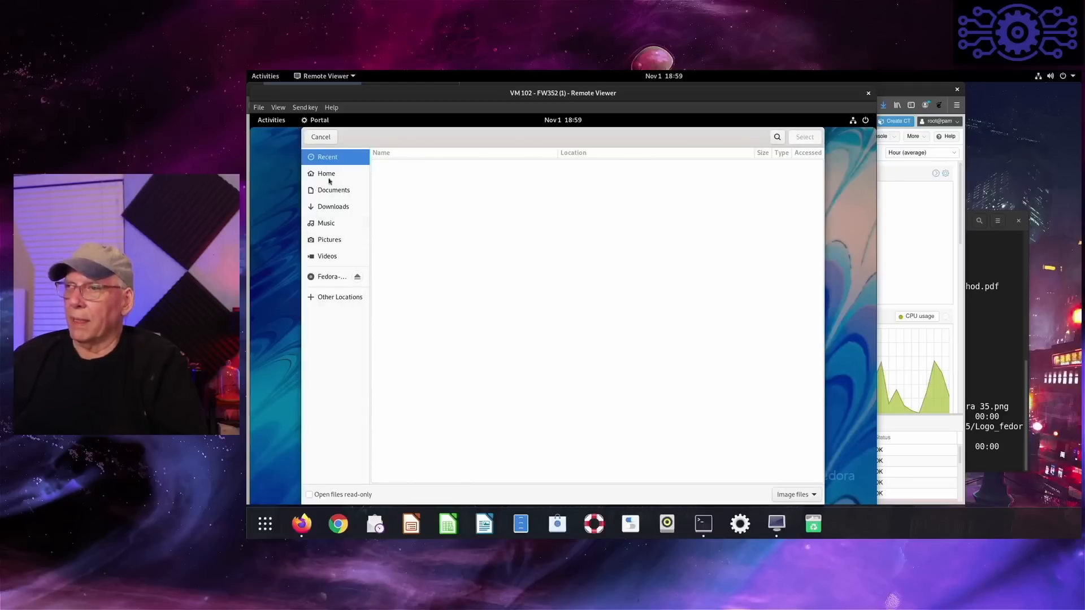
left_click(321, 139)
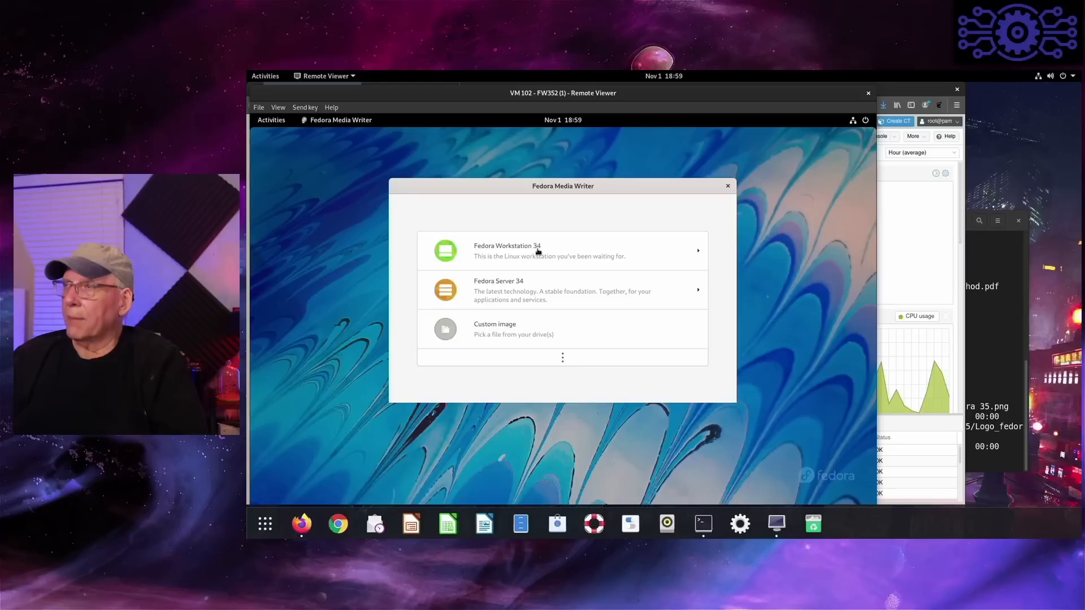
- Examine the Fedora Workstation 34 image page in Fedora Media Writer, return to the image list and close the application
left_click(538, 252)
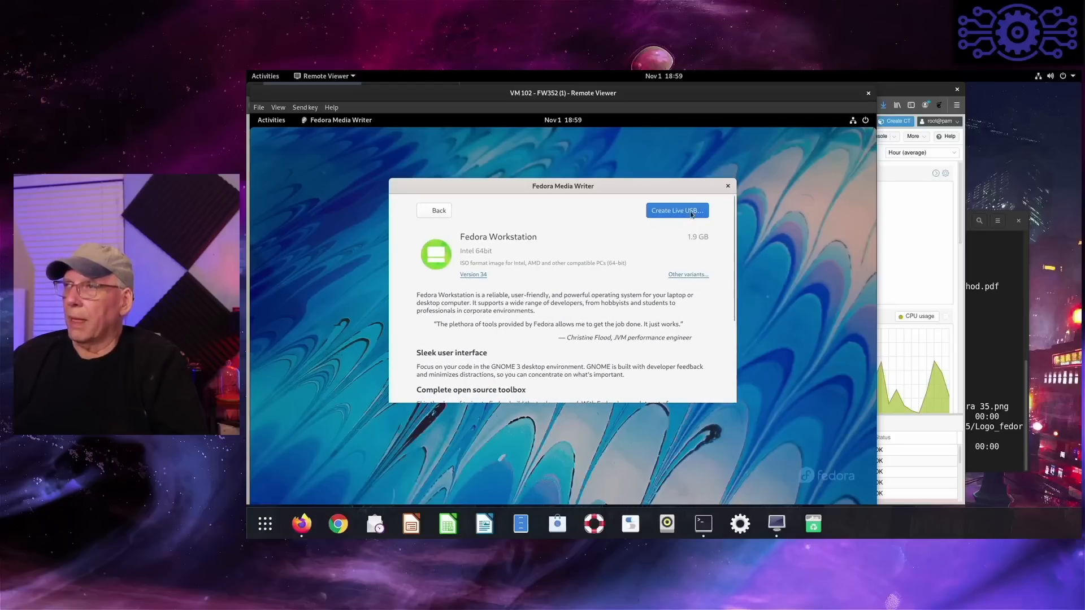
left_click(434, 214)
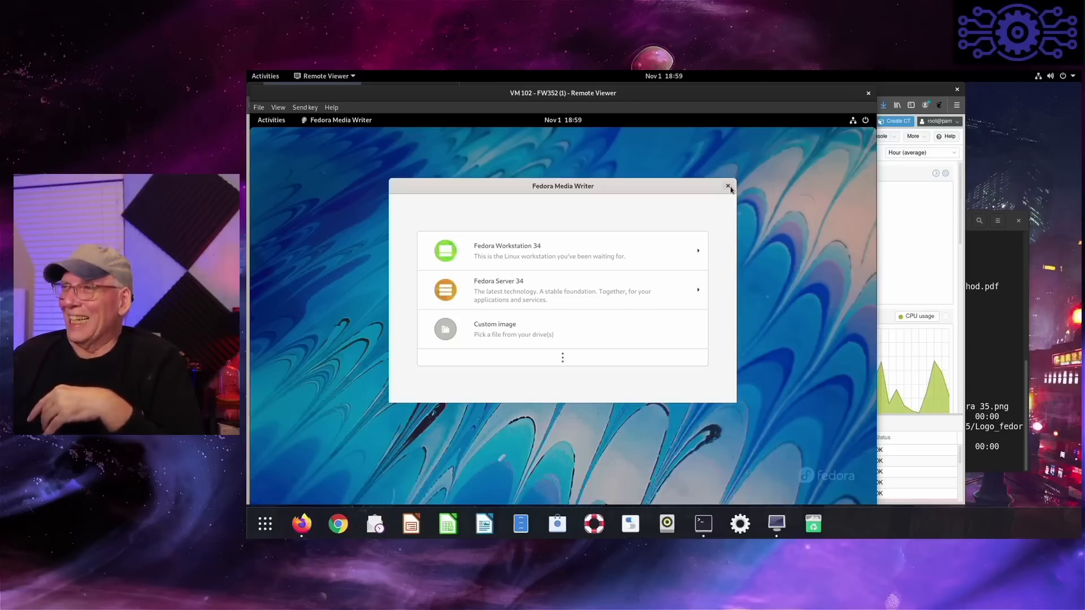
left_click(727, 186)
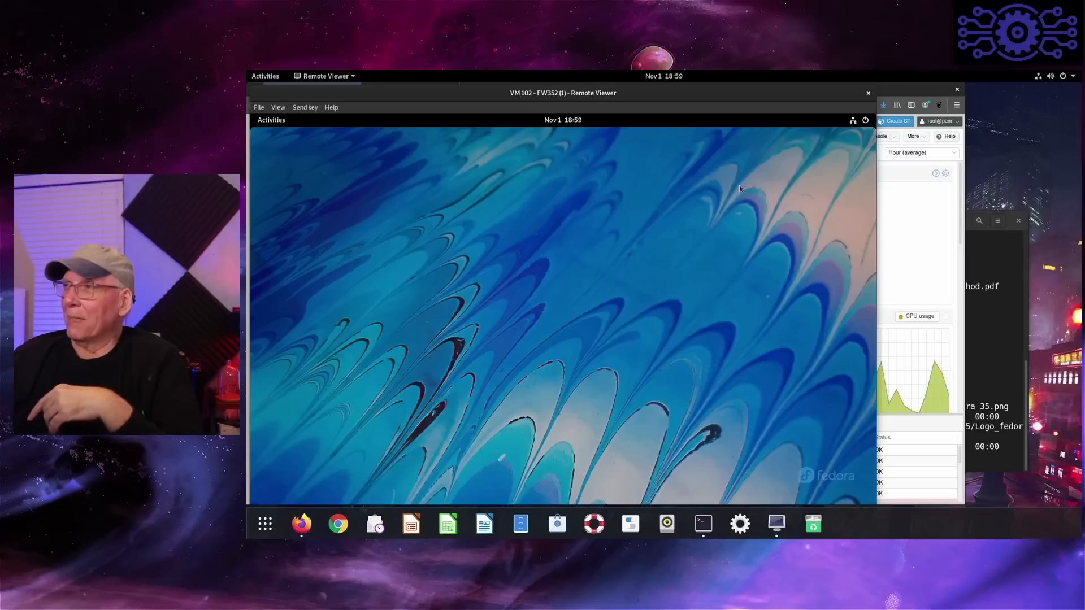
- View the home folder in the Files application and close it
left_click(271, 121)
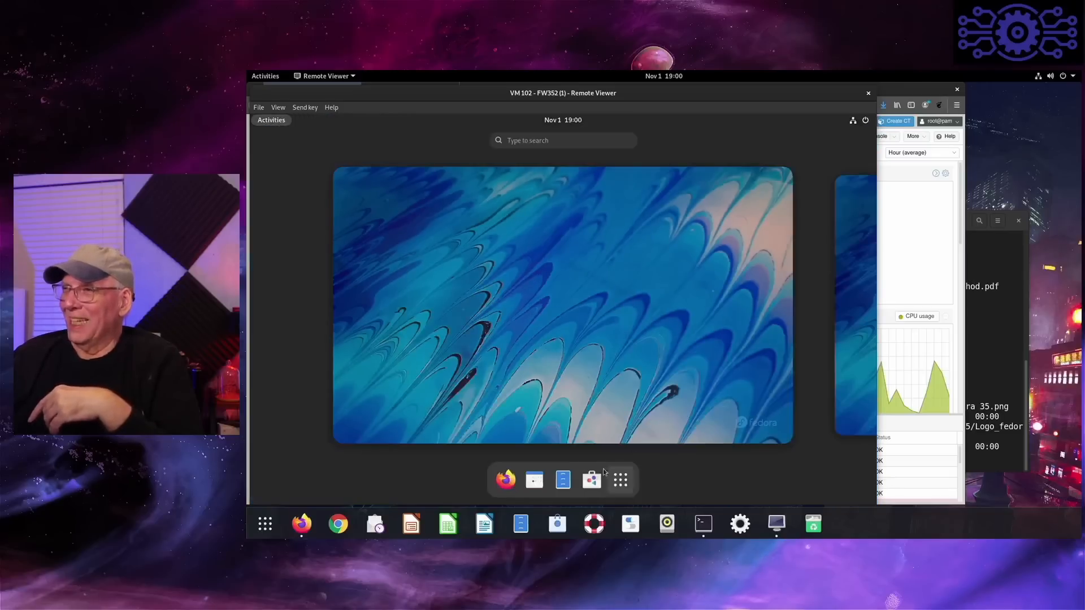
left_click(561, 479)
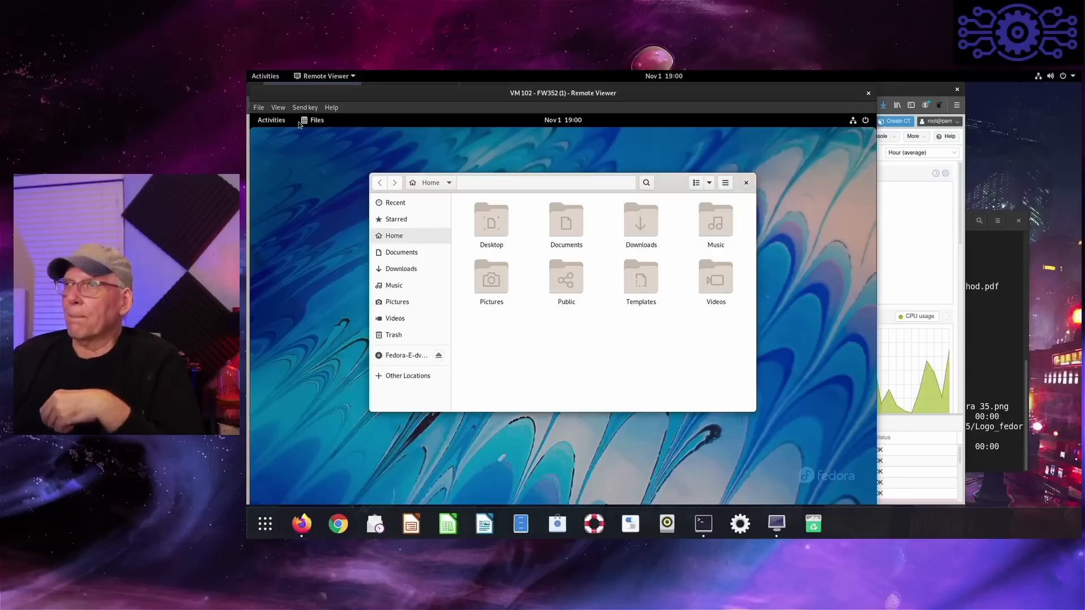
key("alt+F4")
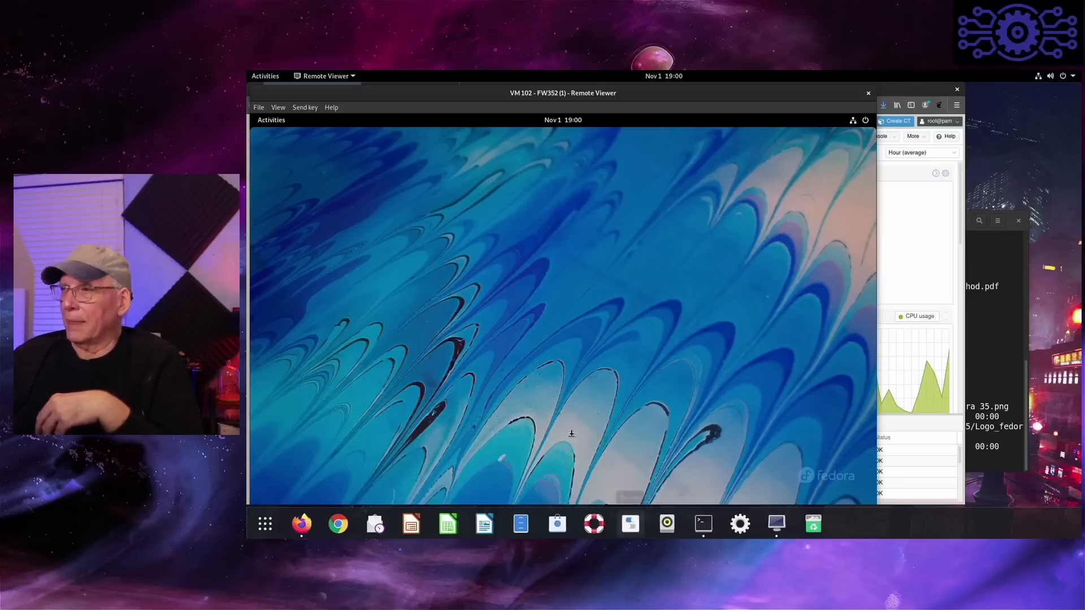
- Open the Utilities folder in the application grid and look through its pages of applications
left_click(269, 125)
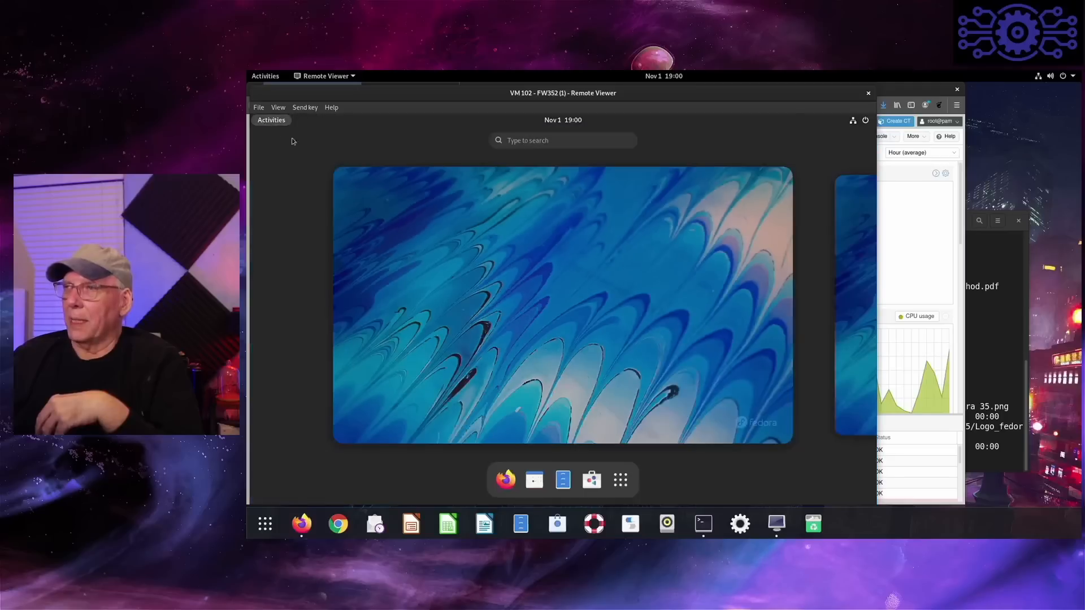
left_click(620, 480)
left_click(766, 323)
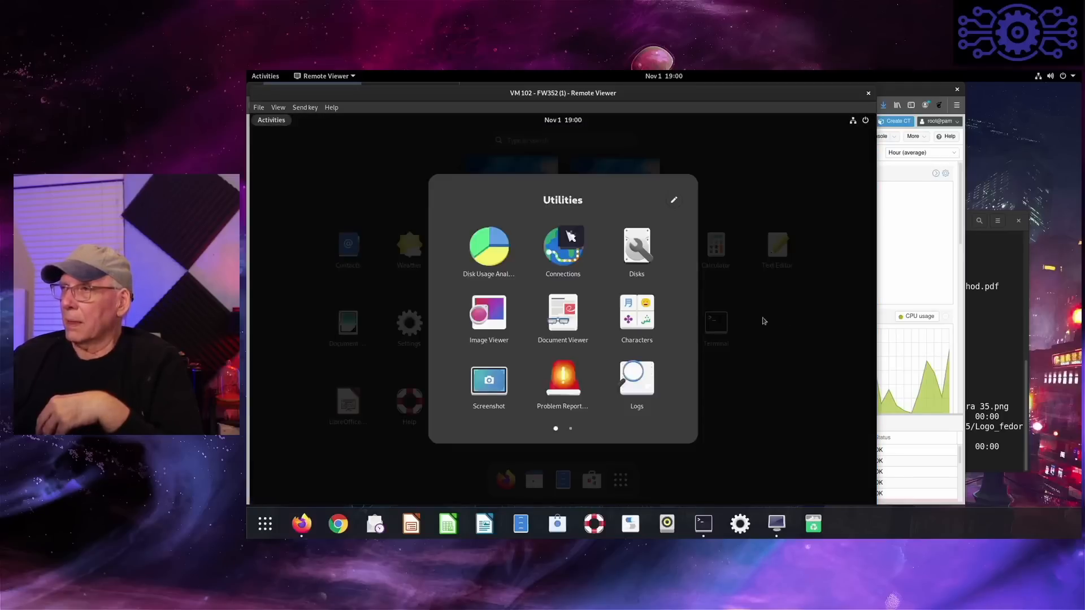
scroll(630, 351, "down", 1)
scroll(630, 352, "up", 1)
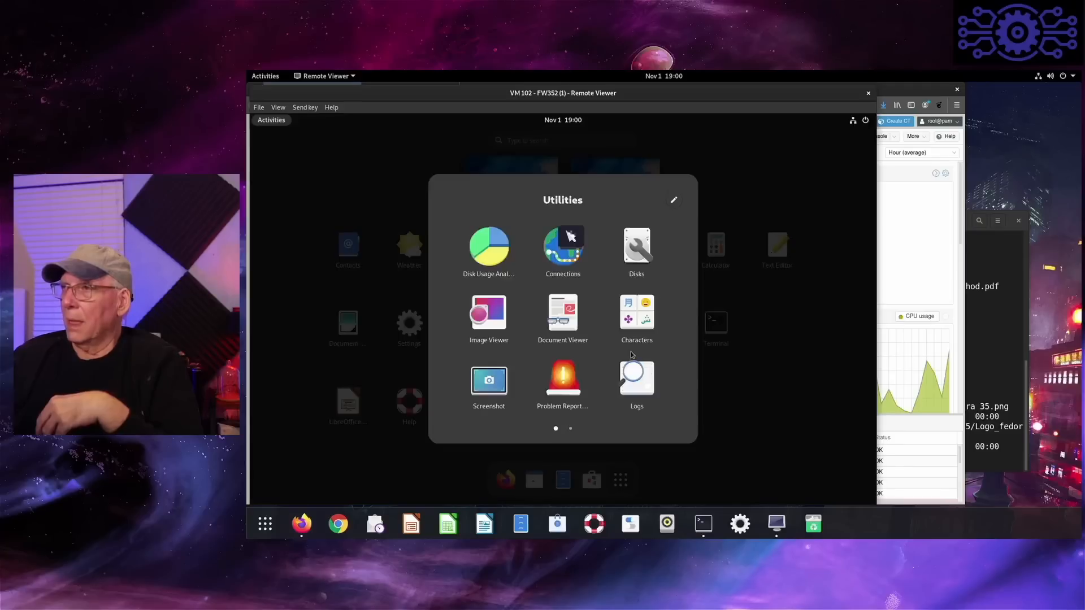
- Launch Connections, go through all pages of its welcome tour and close the tour
left_click(558, 259)
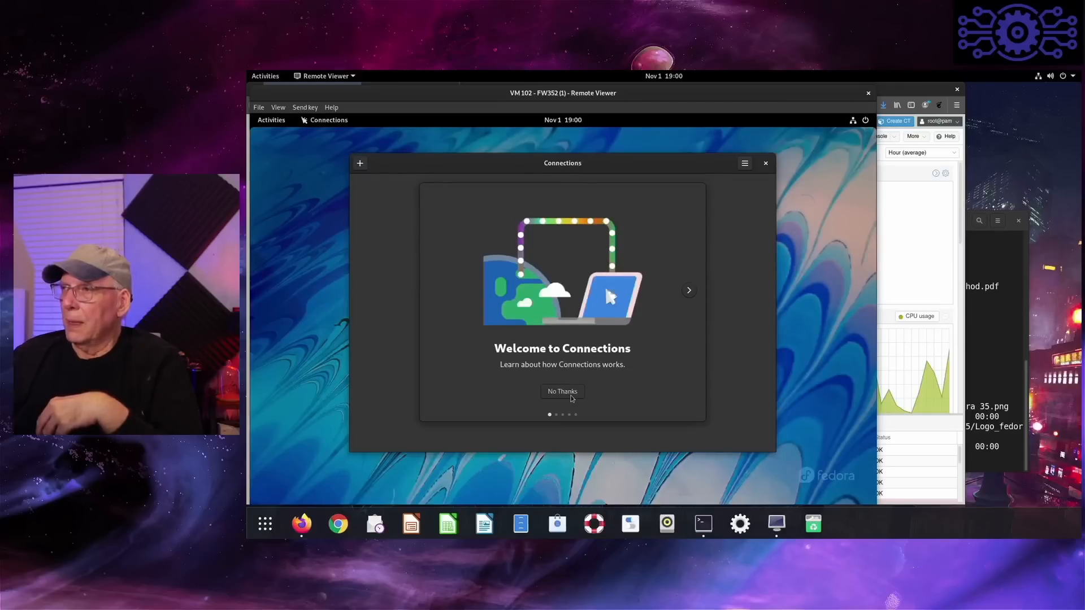
left_click(689, 291)
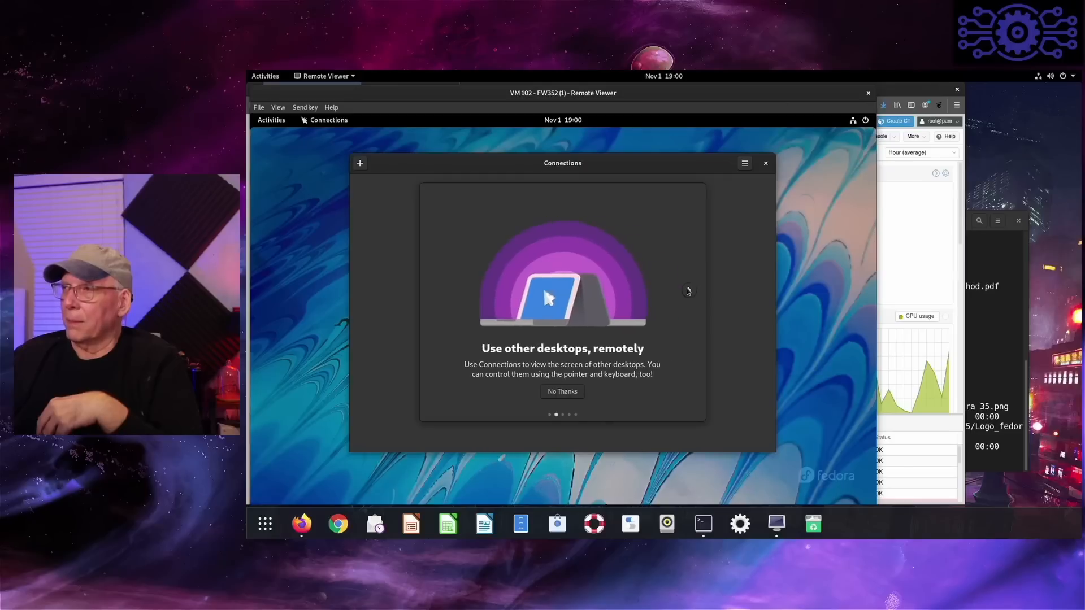
left_click(688, 291)
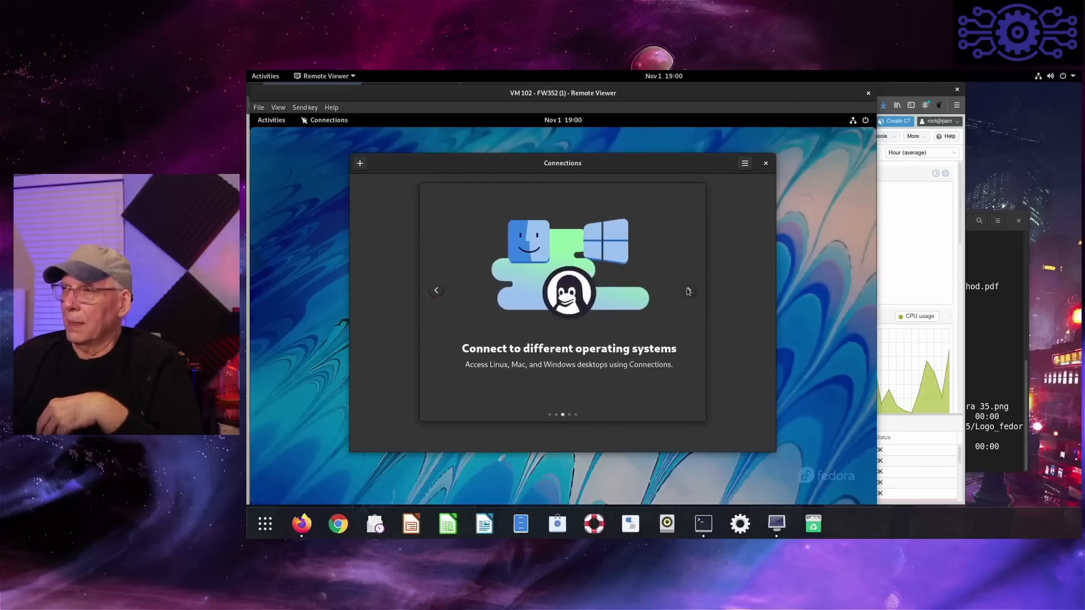
left_click(688, 291)
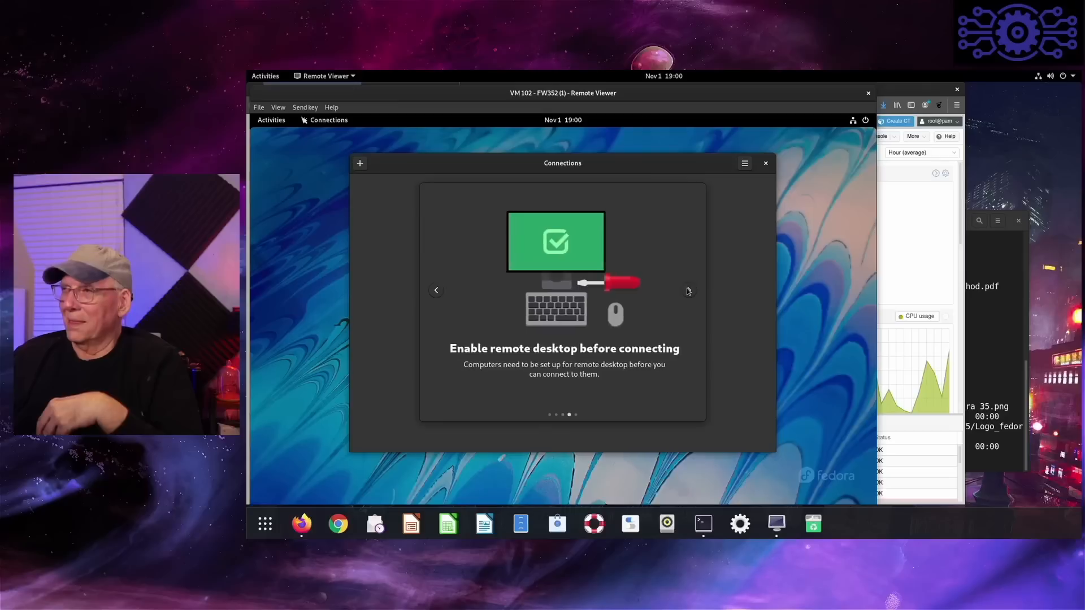
left_click(688, 291)
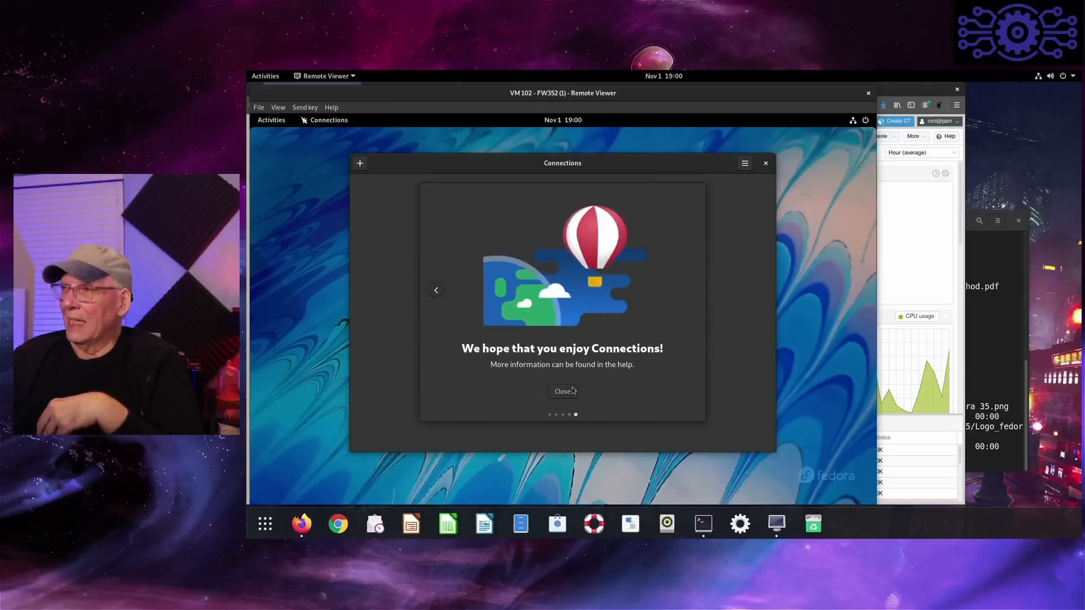
left_click(562, 391)
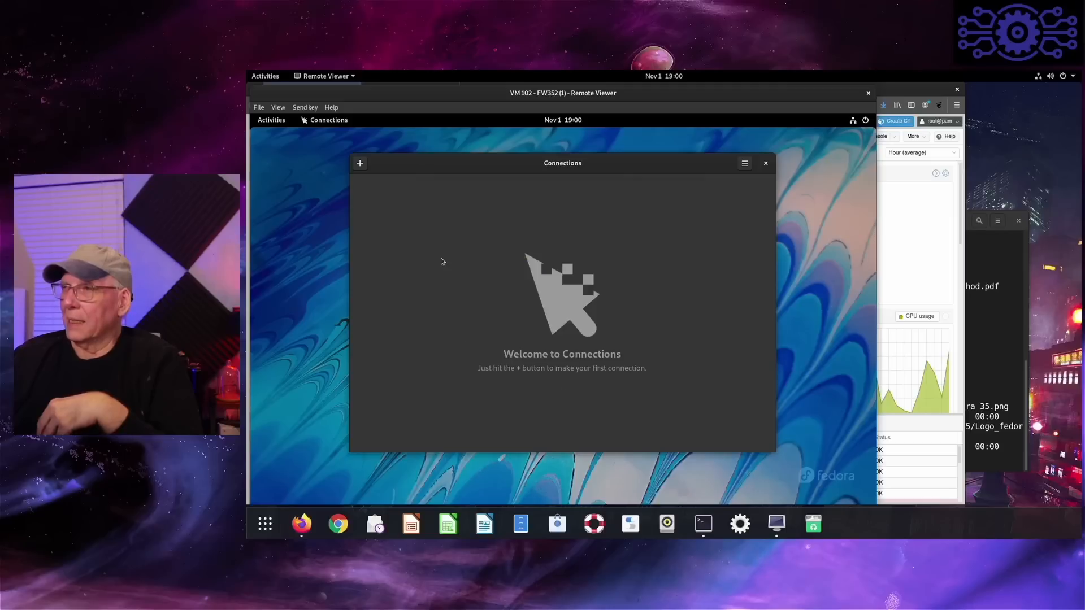
- Look at the new connection form's RDP and VNC types, select VNC and dismiss the form without connecting
left_click(361, 165)
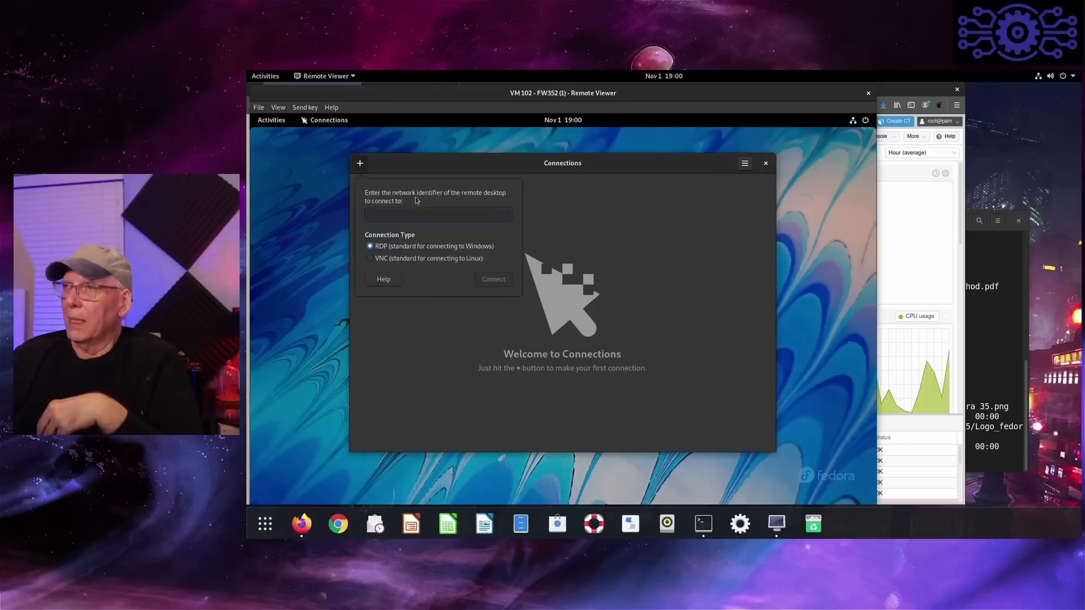
left_click(387, 260)
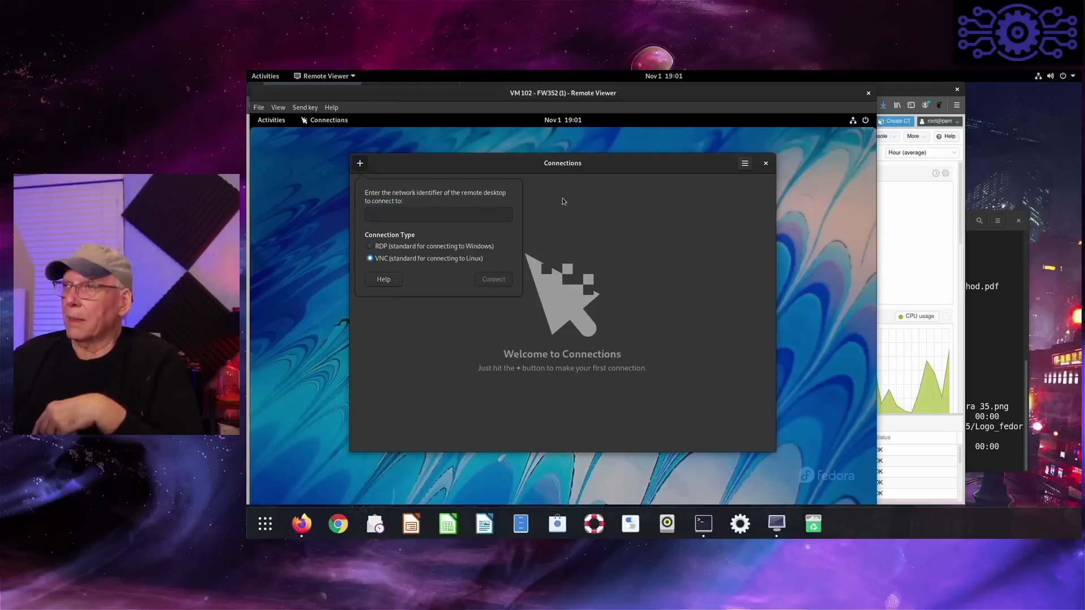
left_click(770, 166)
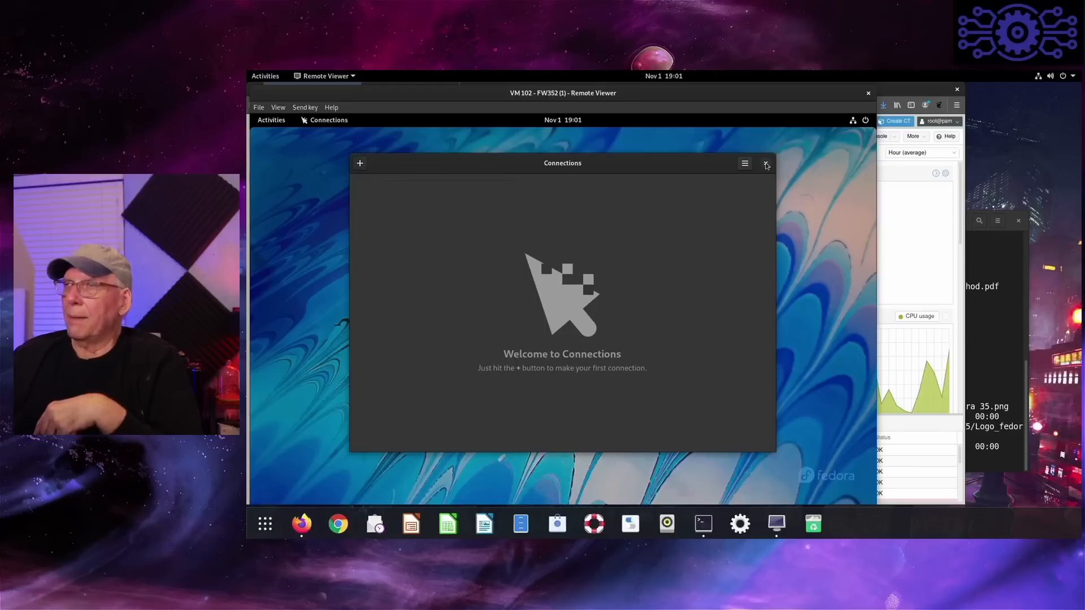
- Close Connections, launch Terminal from the application grid and open its menu to enlarge the text and change the colours
left_click(767, 165)
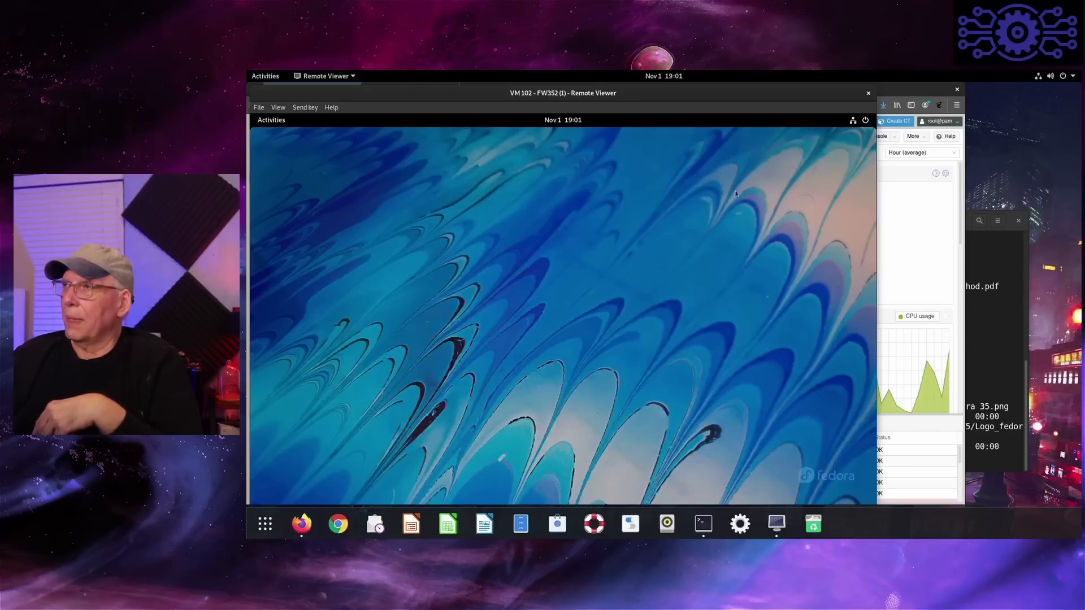
left_click(271, 124)
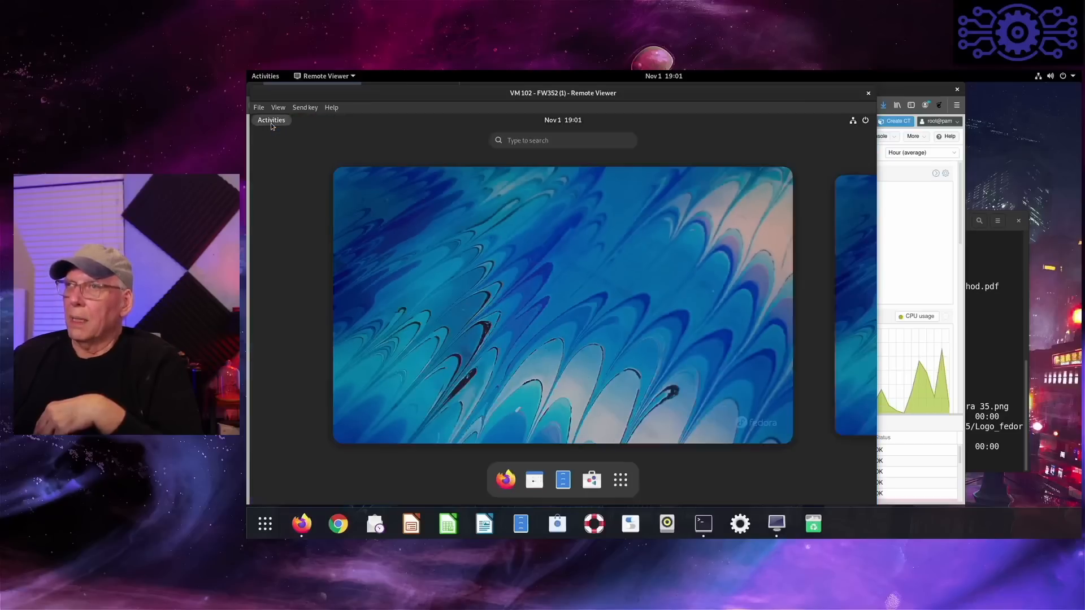
left_click(620, 480)
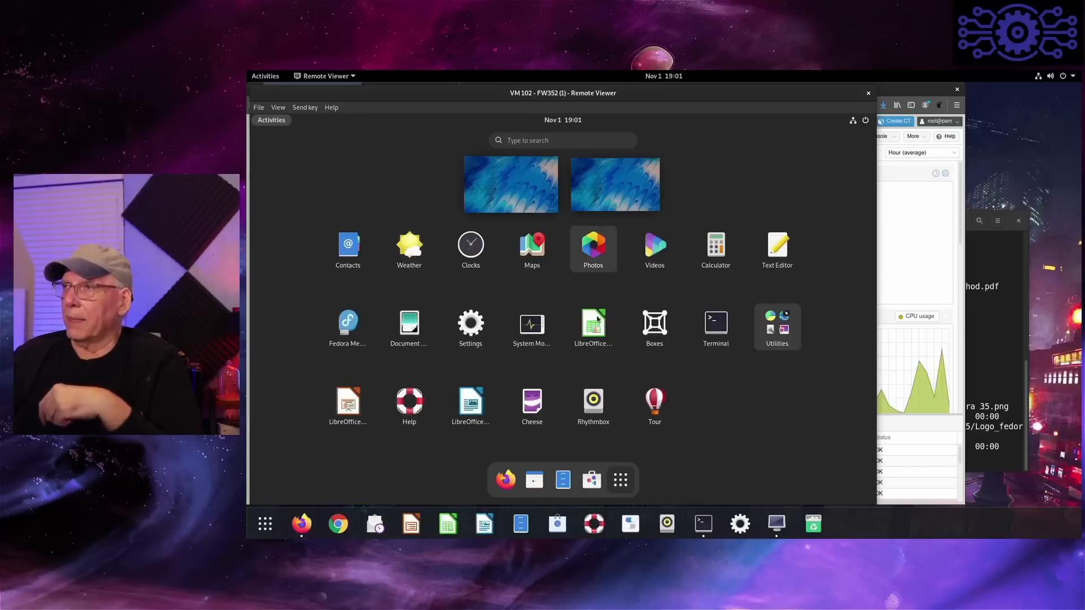
left_click(720, 318)
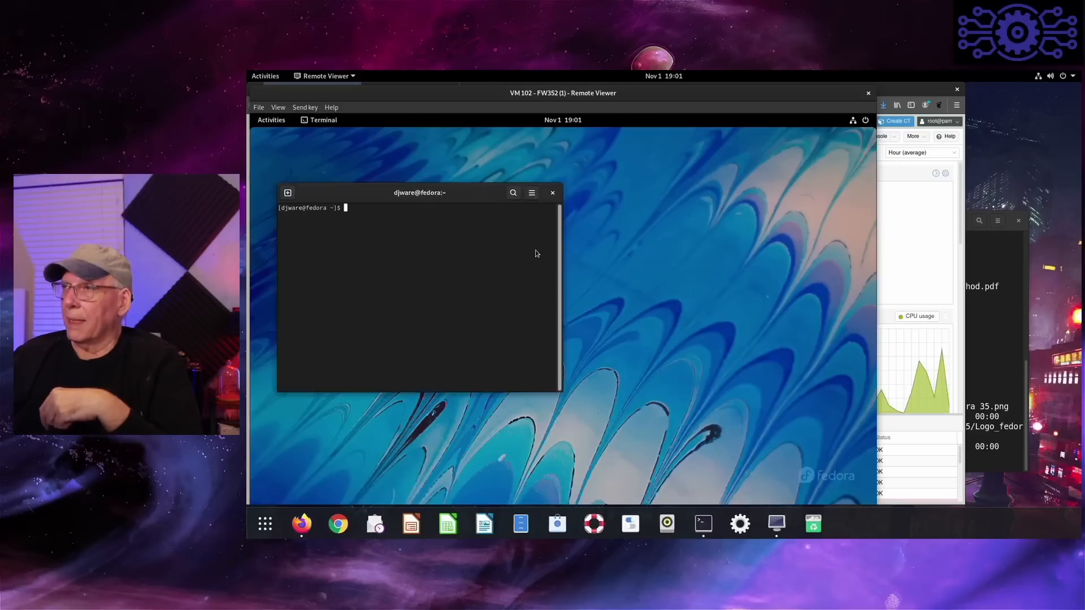
left_click(532, 193)
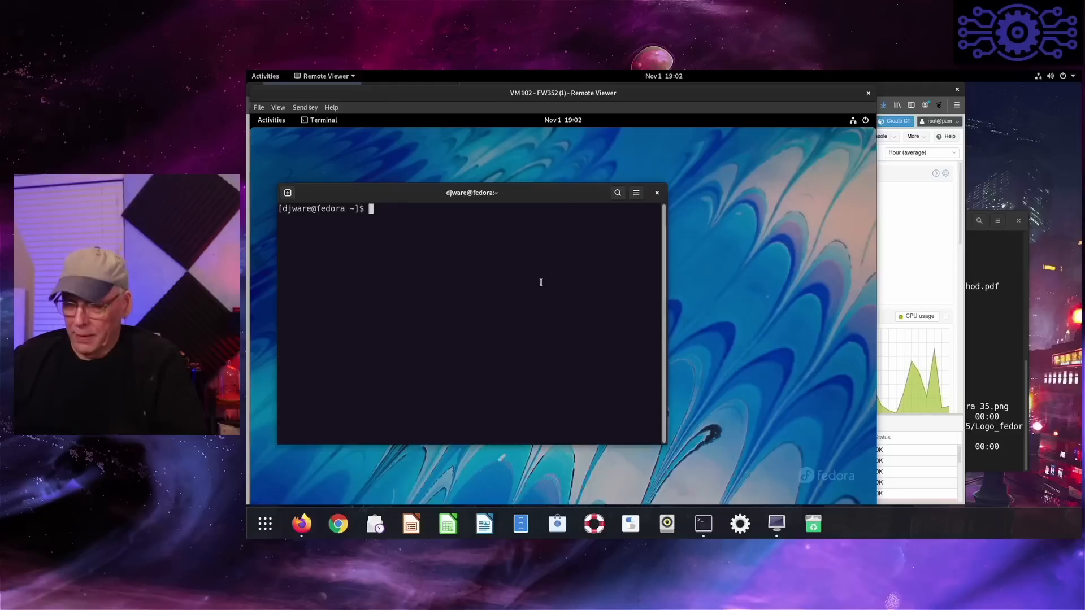
- Count the installed packages with "sudo dnf list --installed | wc", entering the account password when asked
type("sudo dnf ")
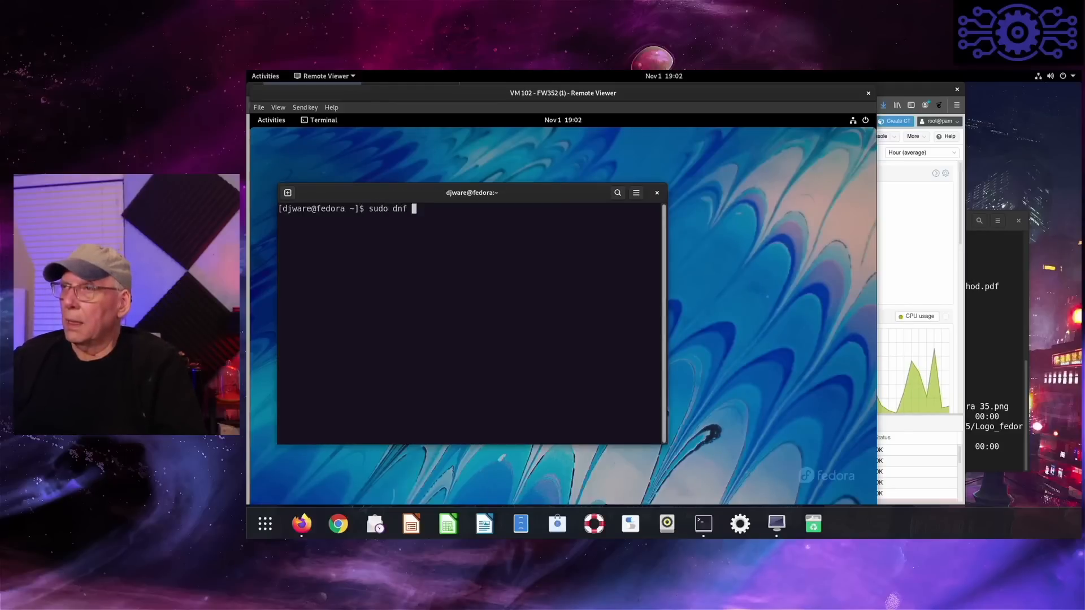
type("li")
type("s")
type("t --")
type("ne")
key("BackSpace")
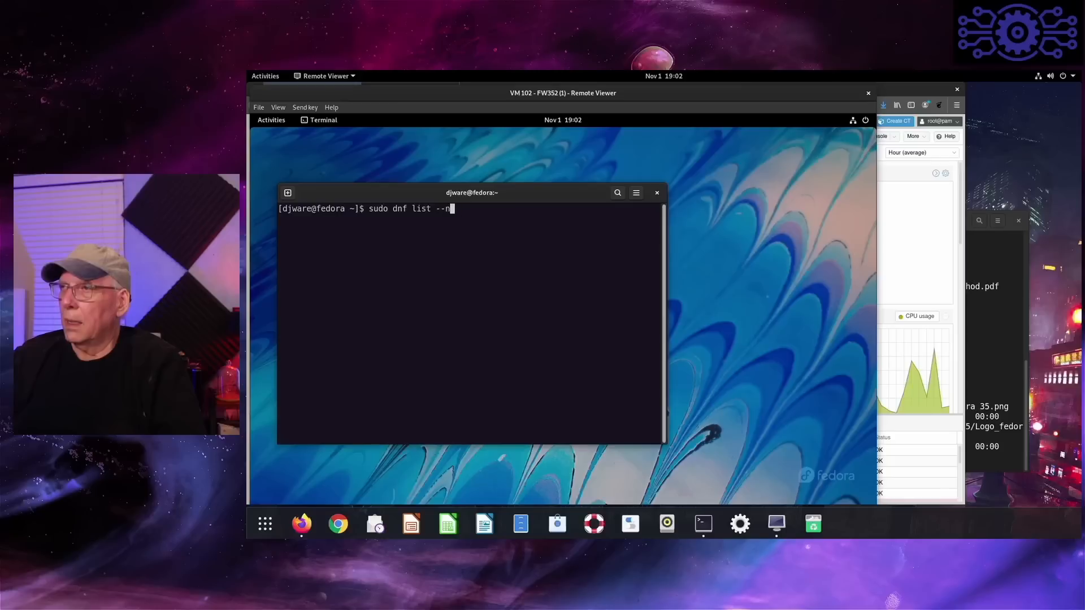
key("BackSpace")
type("ins")
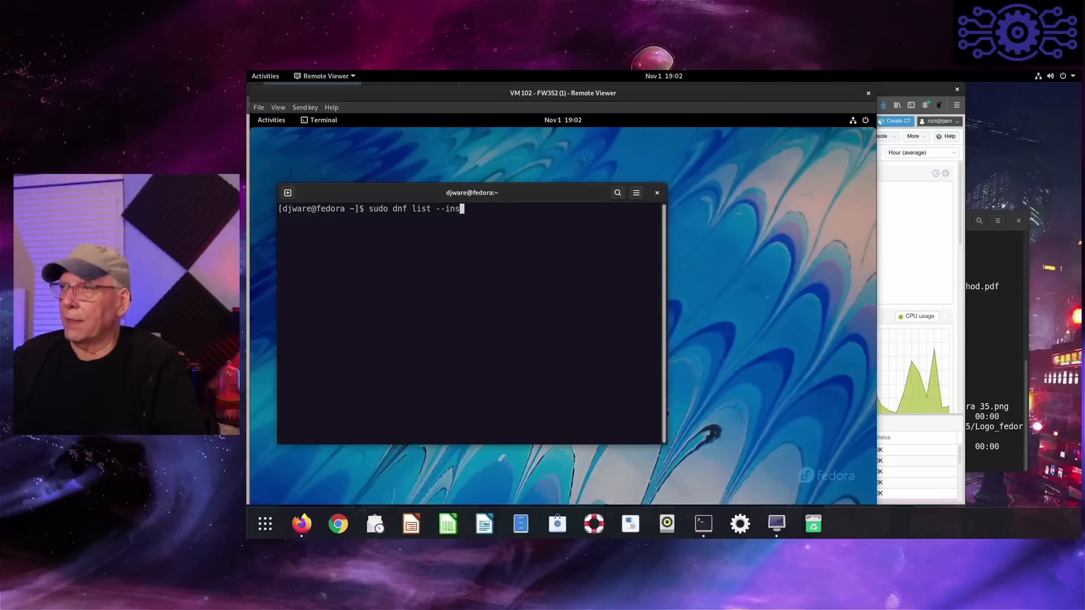
type("talled | wc")
key("Return")
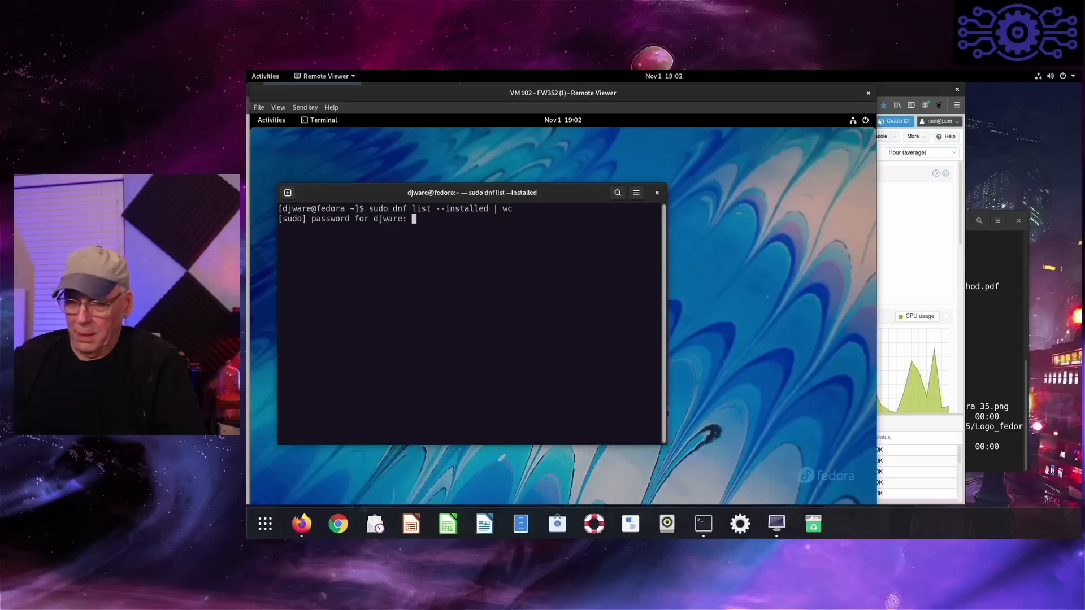
key("Return")
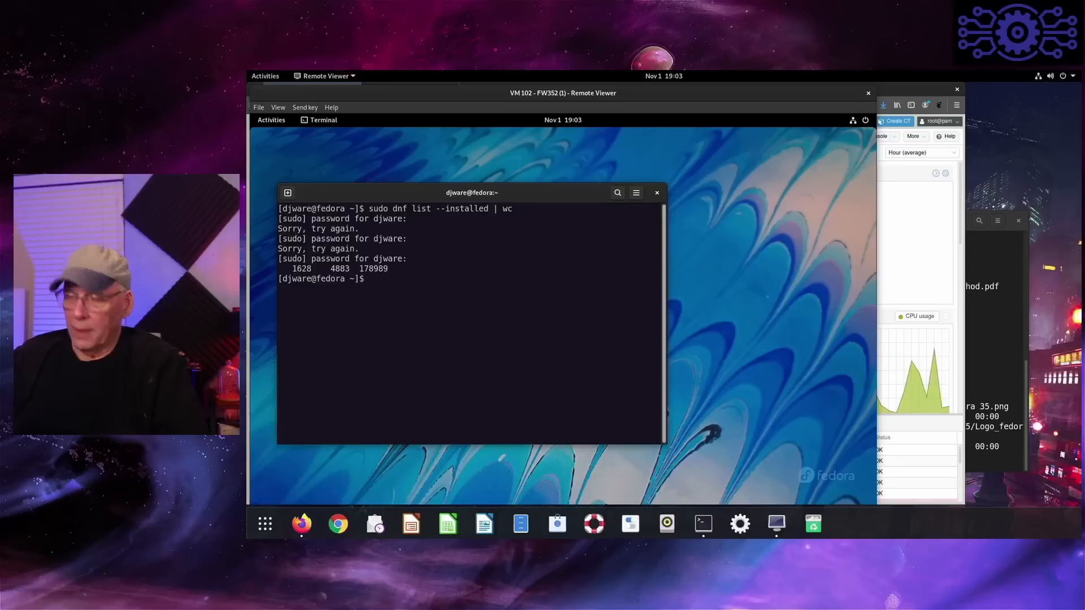
- Install htop, neofetch, glances and git with "sudo dnf install htop neofetch glances git" and accept the transaction with y
key("Up")
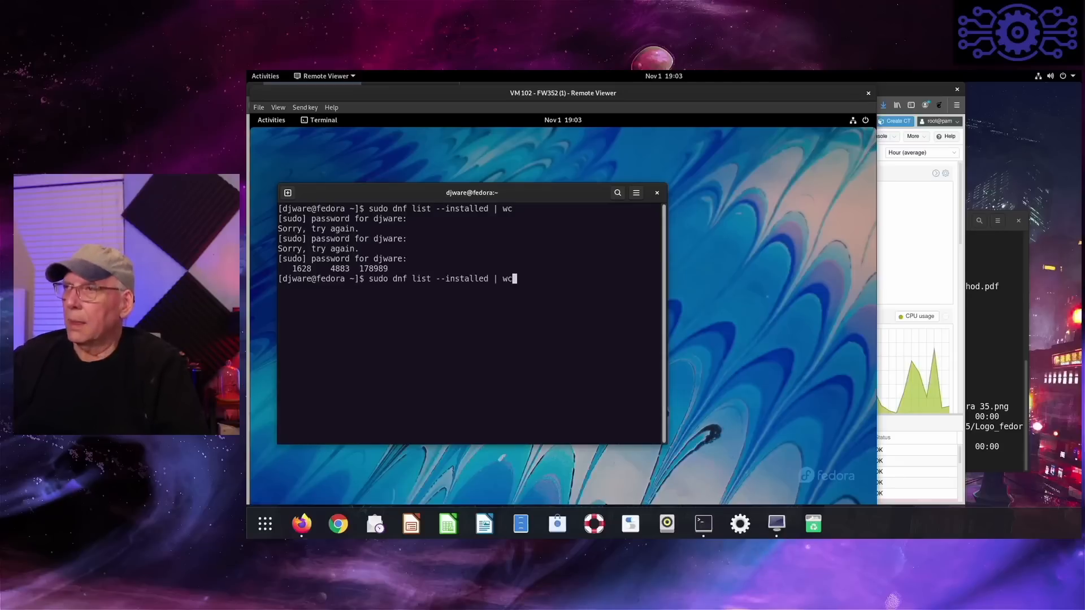
key("BackSpace")
key("BackSpace")
key("BackSpace")
key("BackSpace")
key("BackSpace")
key("BackSpace")
key("BackSpace")
key("BackSpace")
key("BackSpace")
key("BackSpace")
key("BackSpace")
key("BackSpace")
key("BackSpace")
key("BackSpace")
key("BackSpace")
key("BackSpace")
key("BackSpace")
key("BackSpace")
key("BackSpace")
key("BackSpace")
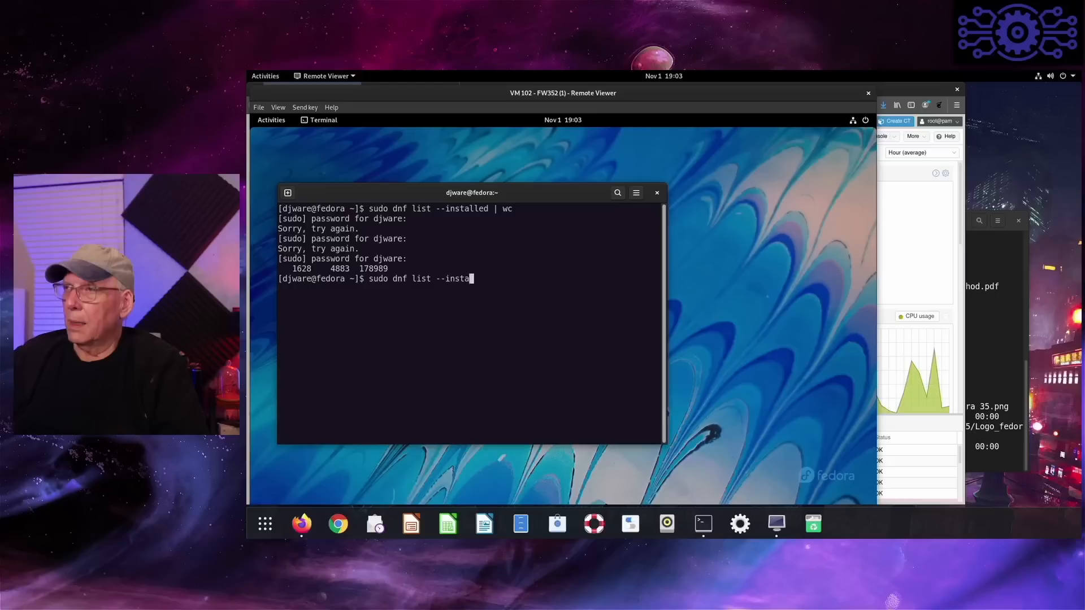
key("BackSpace")
type("ins")
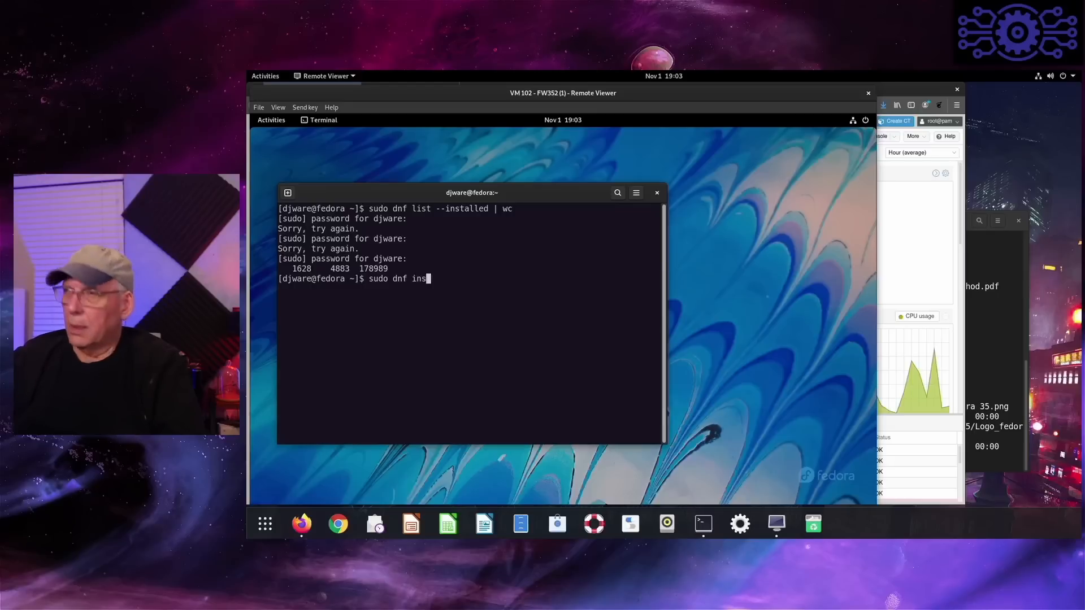
type("tall hto")
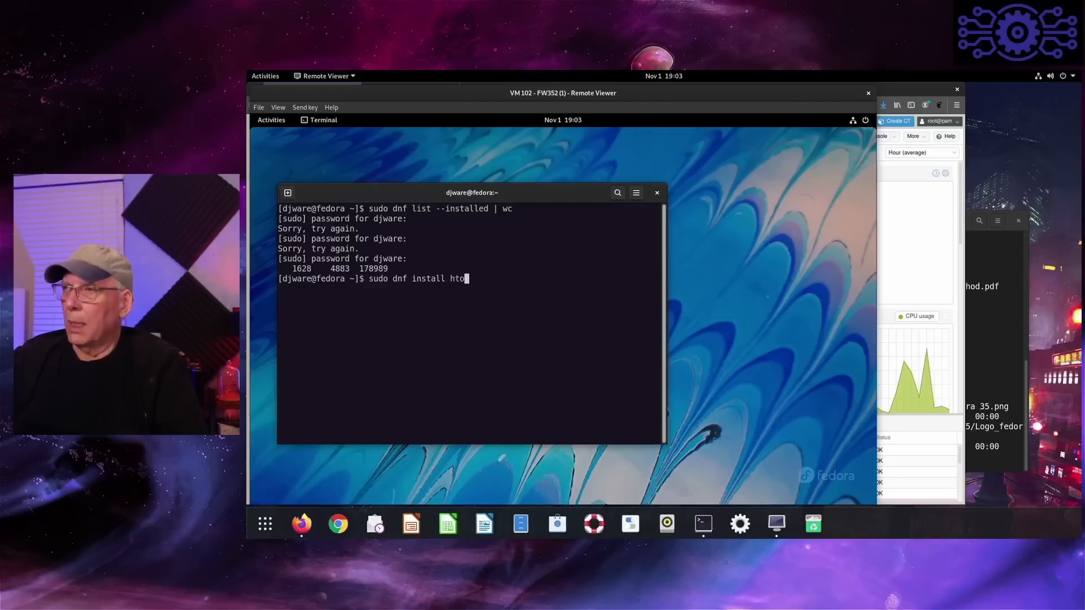
type("p ne")
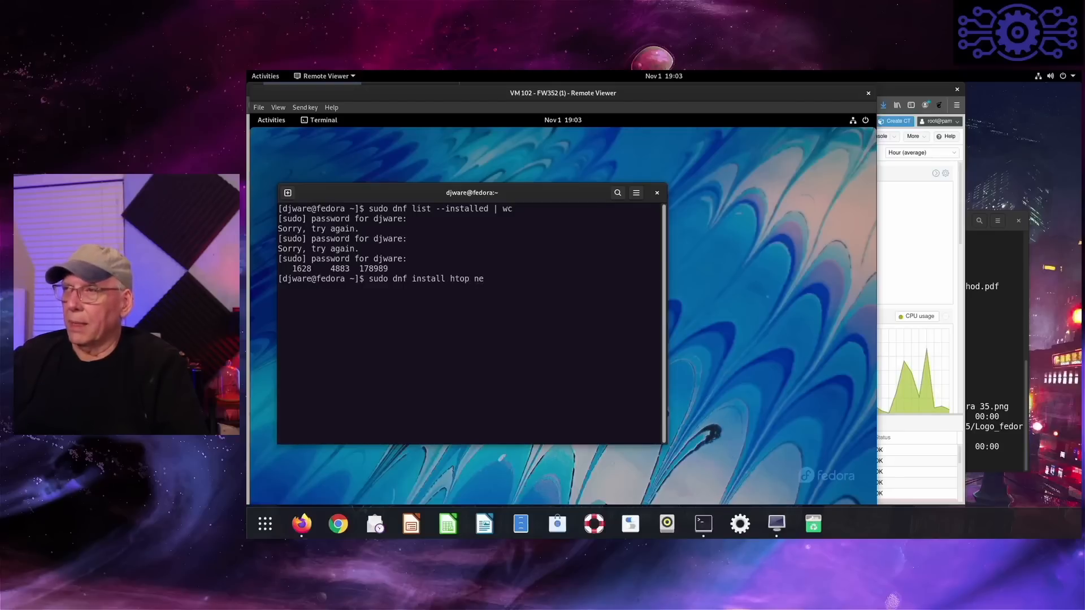
type("ofetch ")
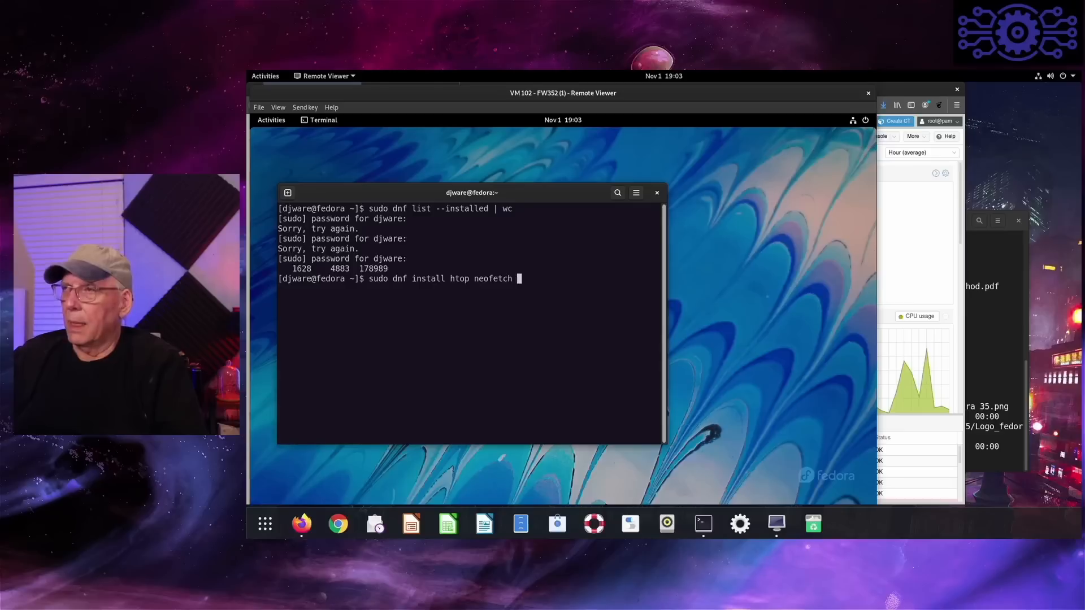
type("glances gi")
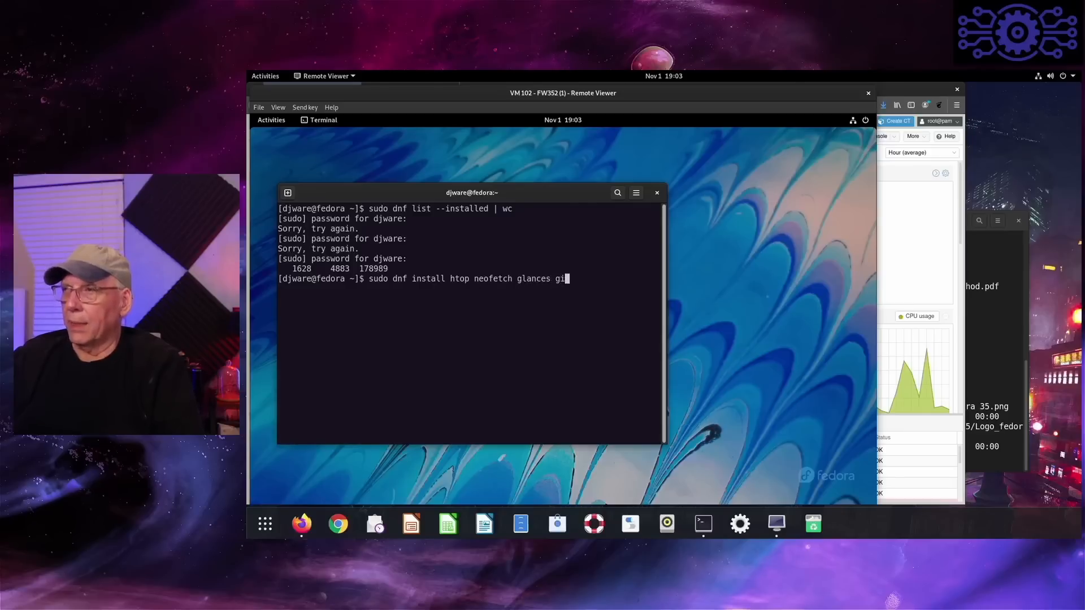
type("t")
key("Return")
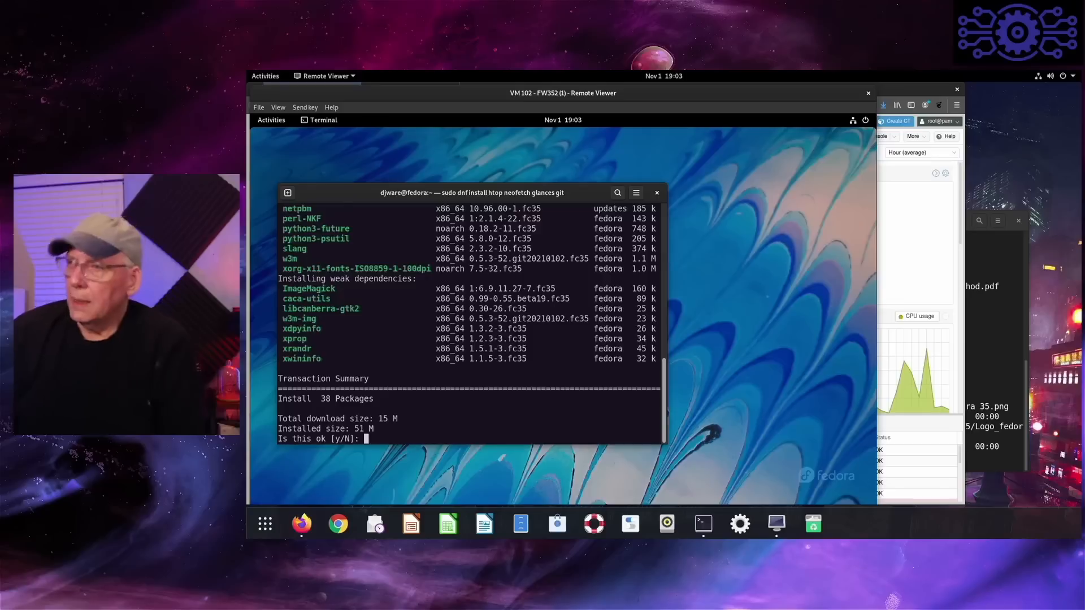
type("y")
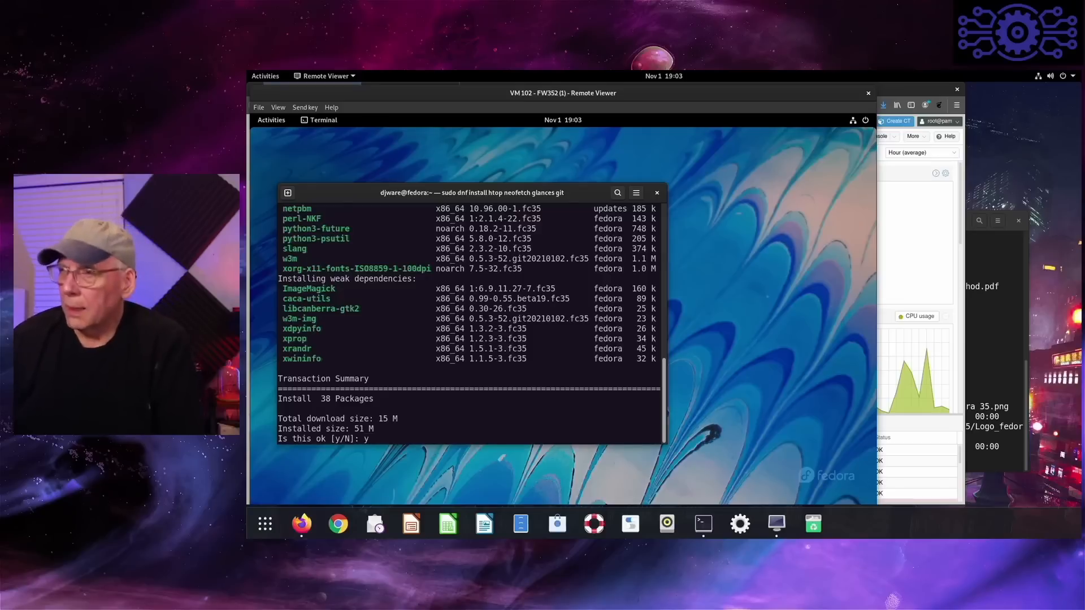
key("Return")
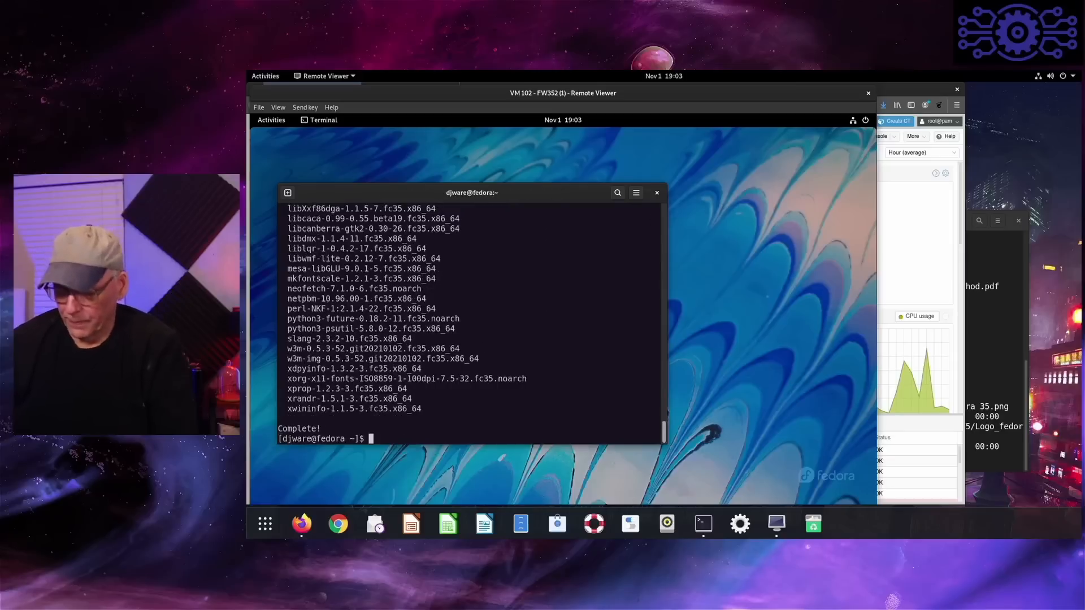
- Run htop to examine CPU, memory and process usage, and quit it
type("htop")
key("Return")
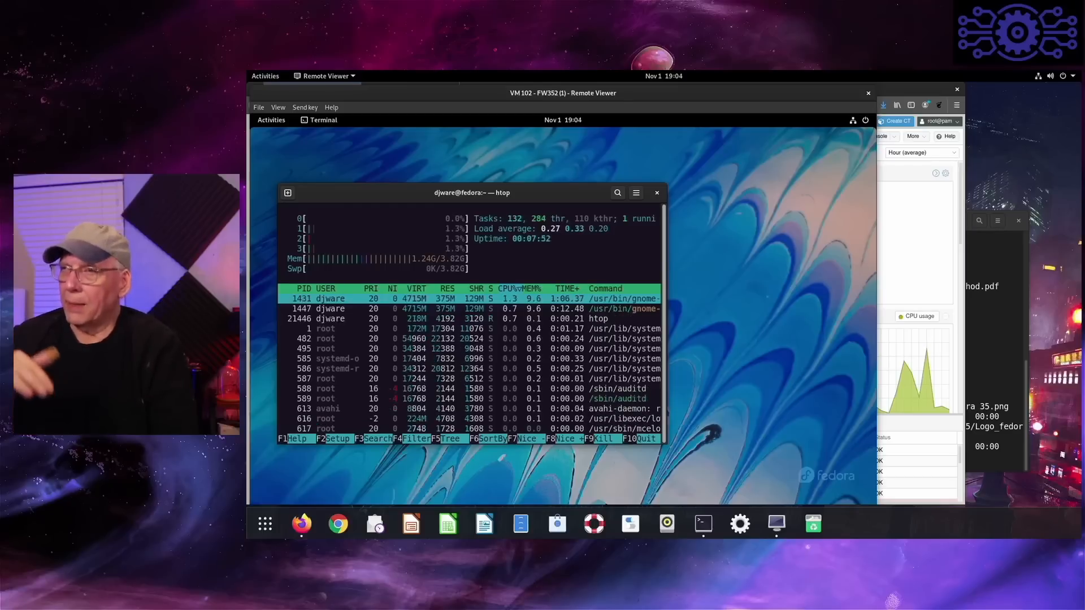
type("q")
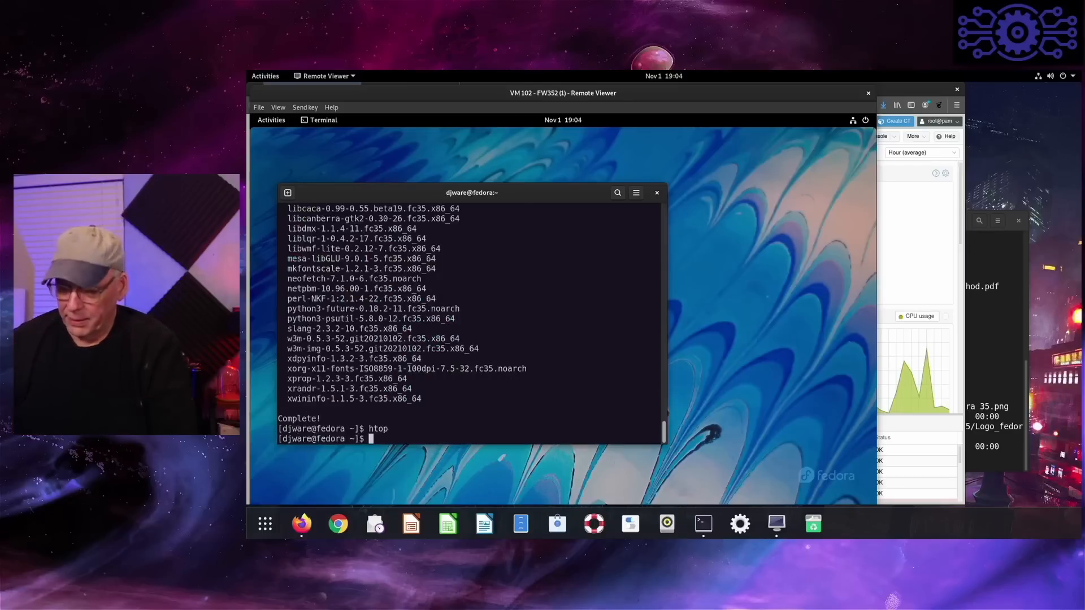
type("glances")
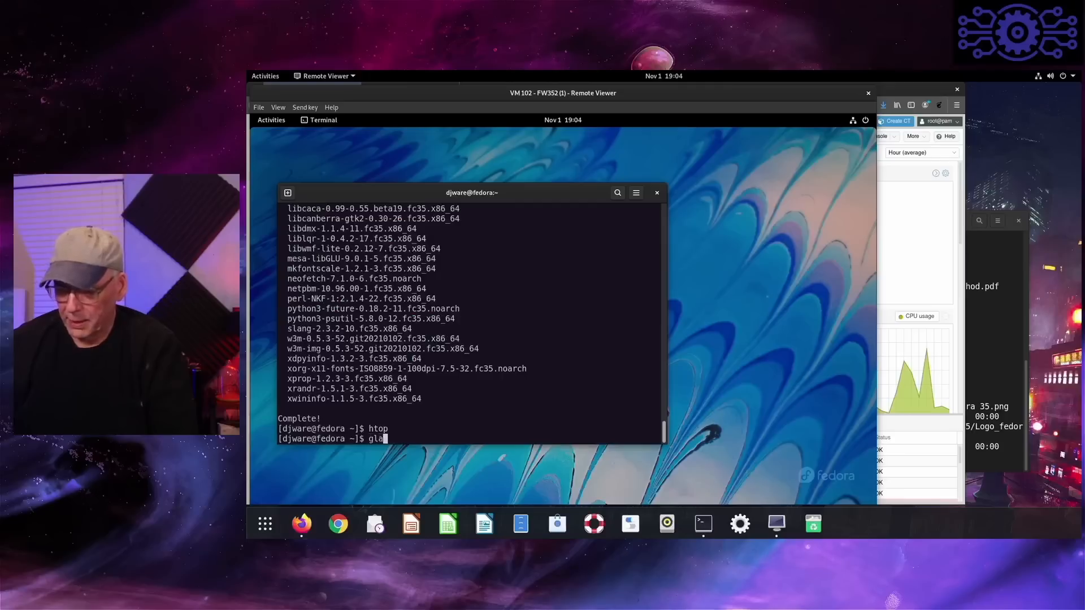
- Run glances, switch the CPU percentage mode back and forth, examine the per-core CPU statistics and quit it
key("Return")
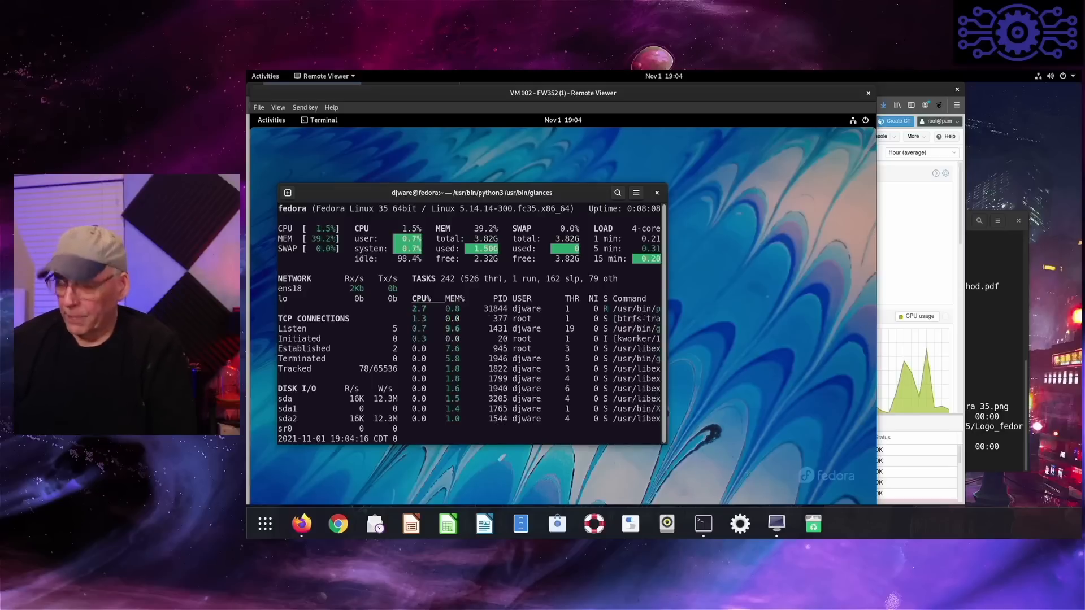
key("0")
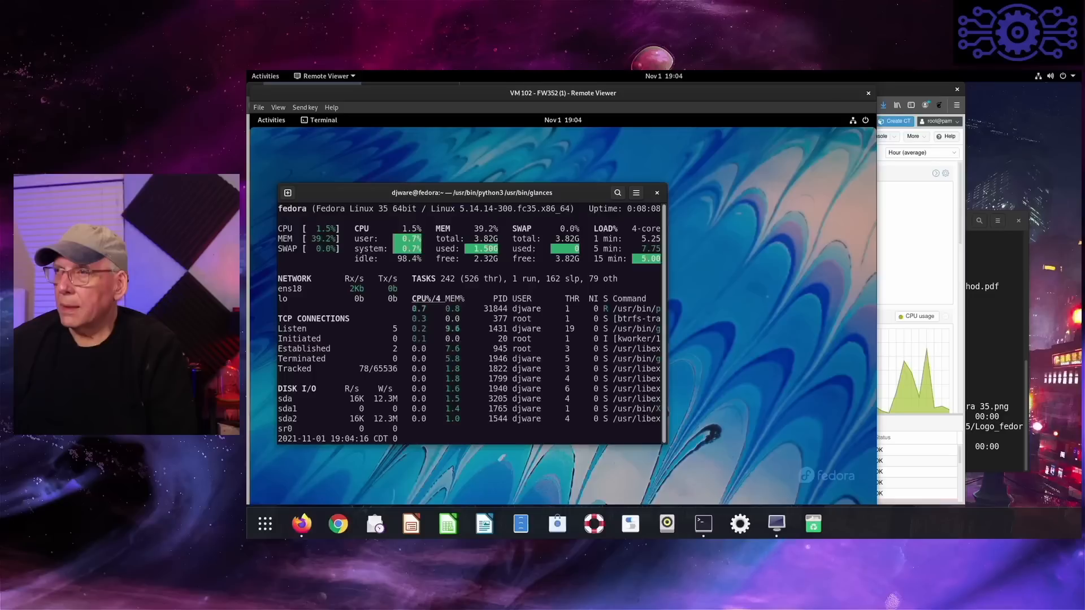
key("0")
key("1")
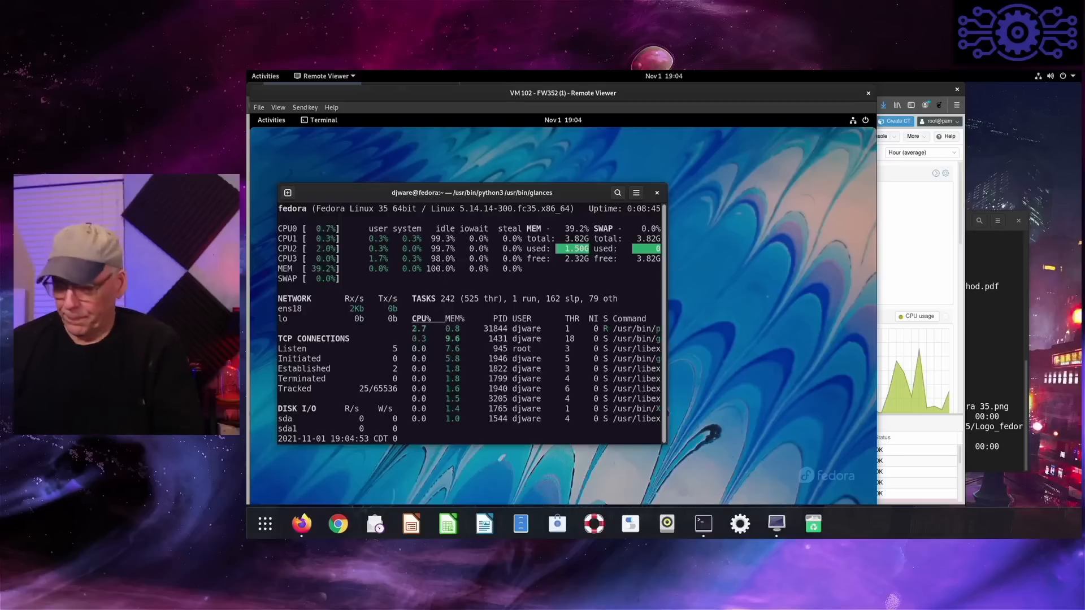
key("q")
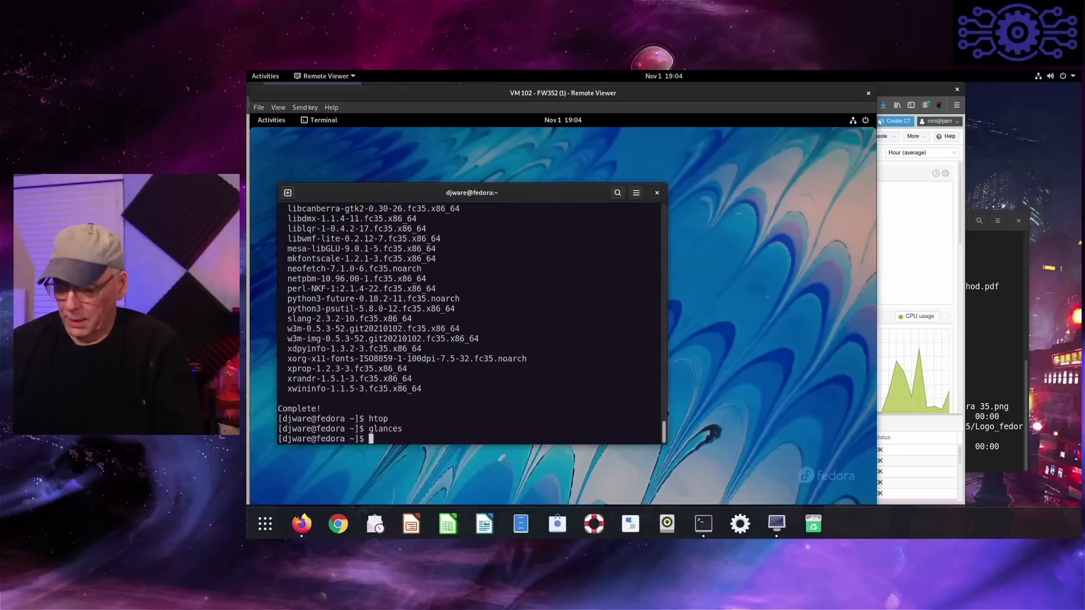
- Run neofetch to view the system's OS, kernel, desktop and hardware information
type("neof")
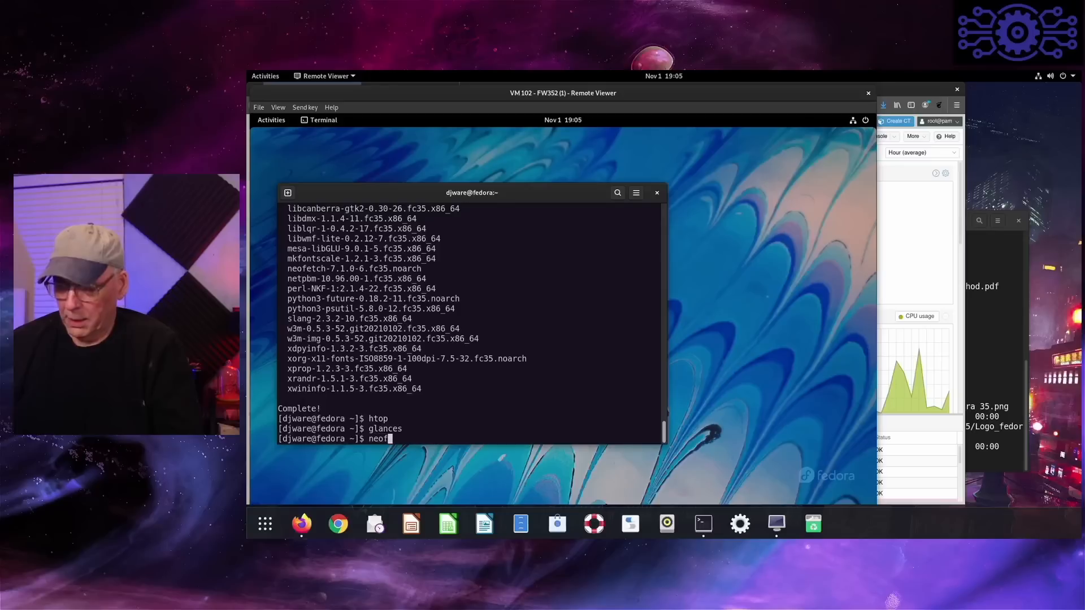
type("etch")
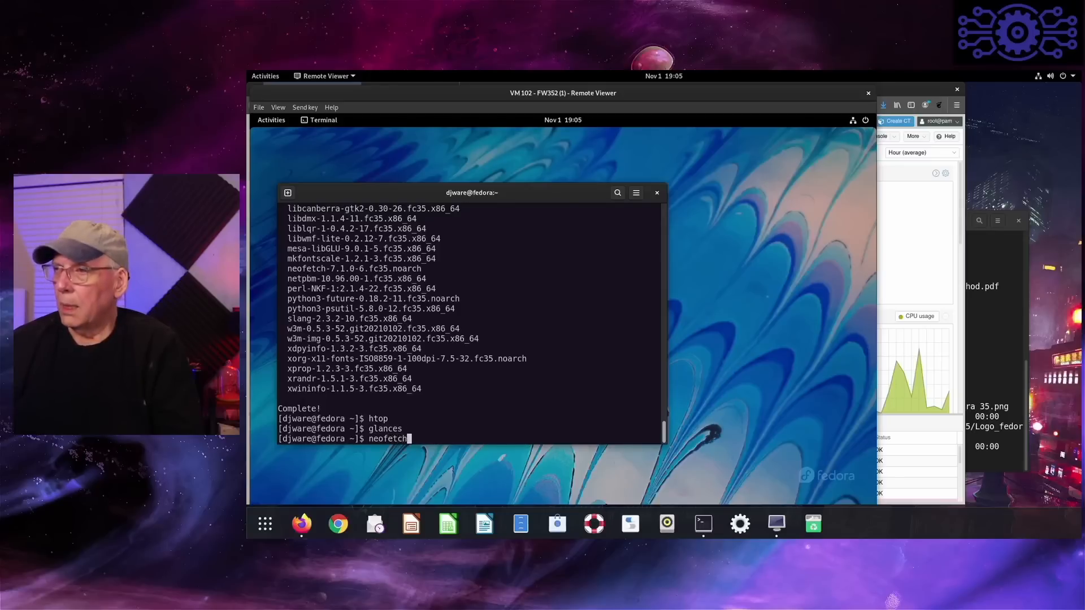
key("Return")
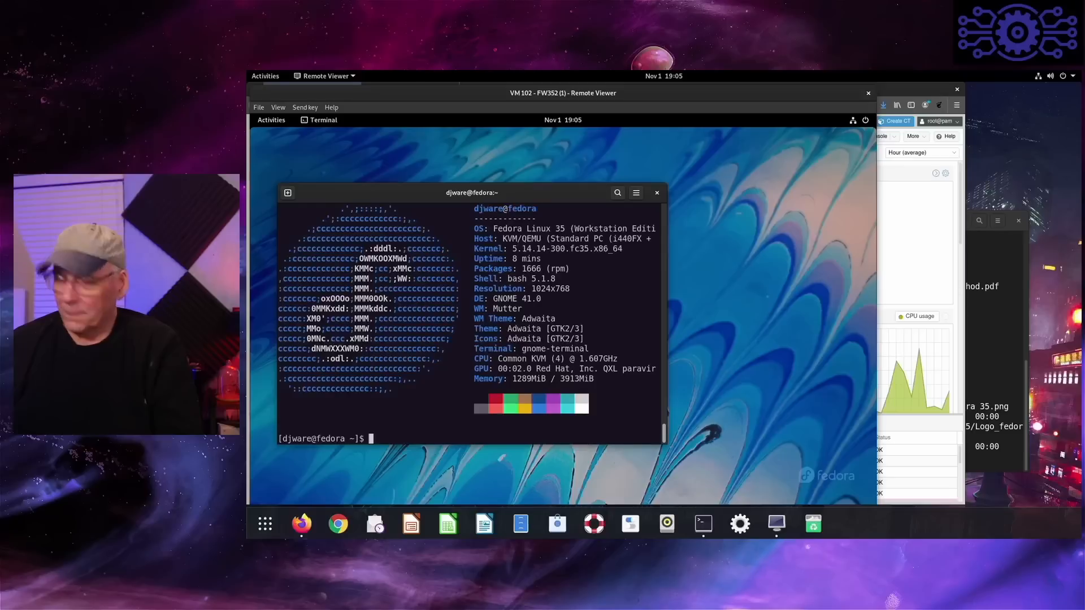
- Discard the partial cd command and check the disk usage of all file systems with "df -kh"
type("cd ")
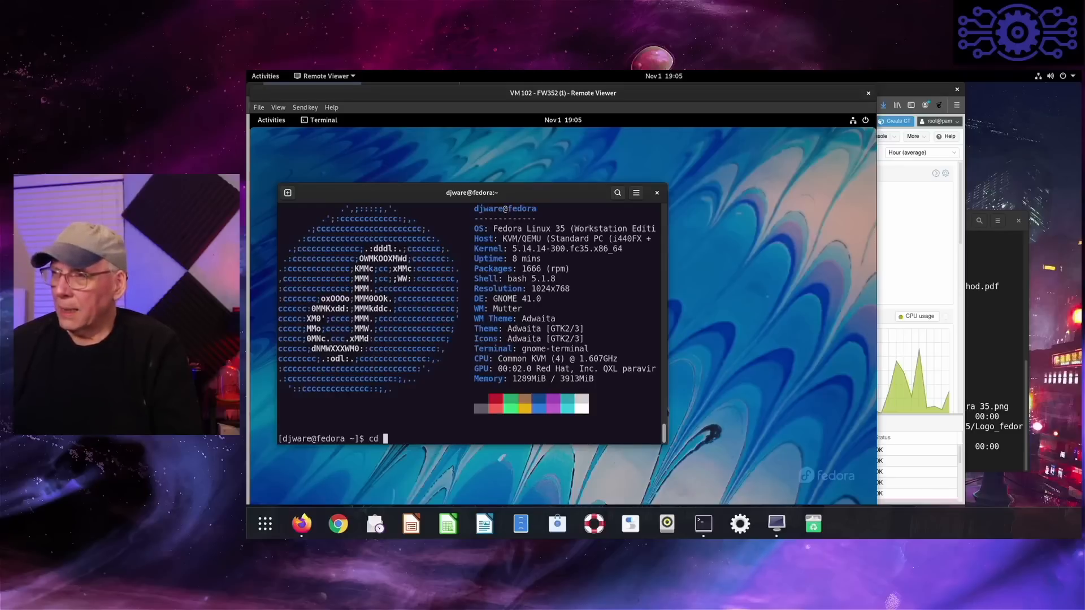
type("./")
key("BackSpace")
key("BackSpace")
key("BackSpace")
key("BackSpace")
key("BackSpace")
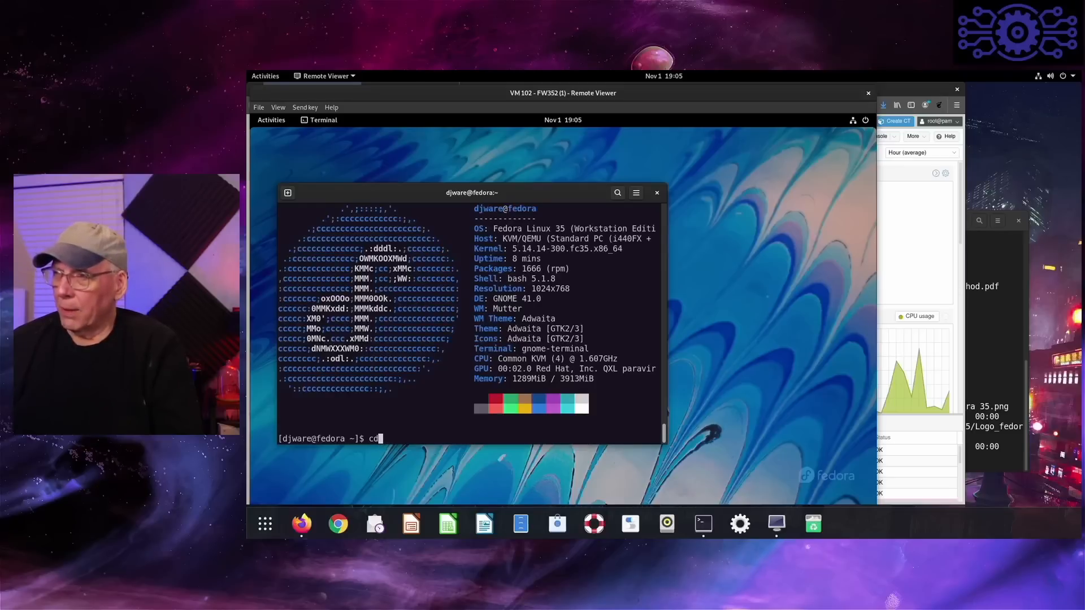
type("df -kh")
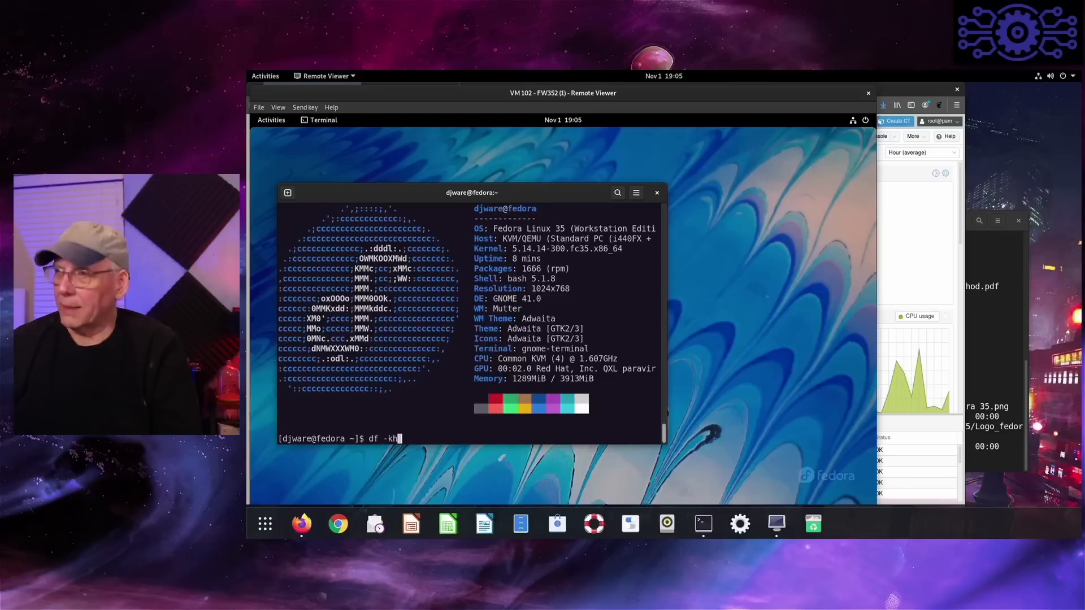
key("Return")
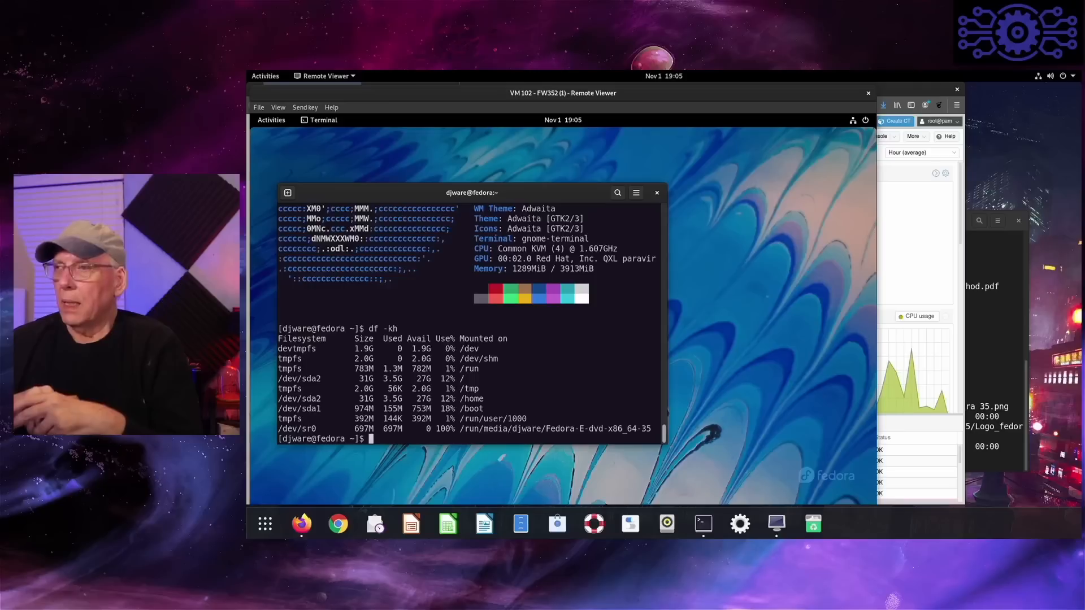
- Check whether the snap command is available and decline installing the snapd package
type("sna")
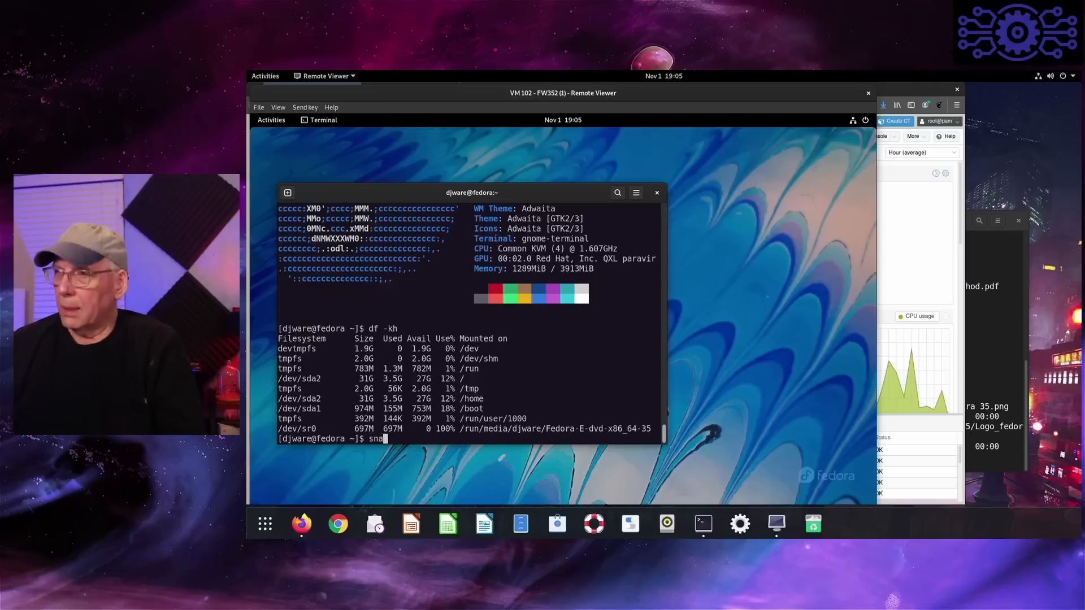
type("p")
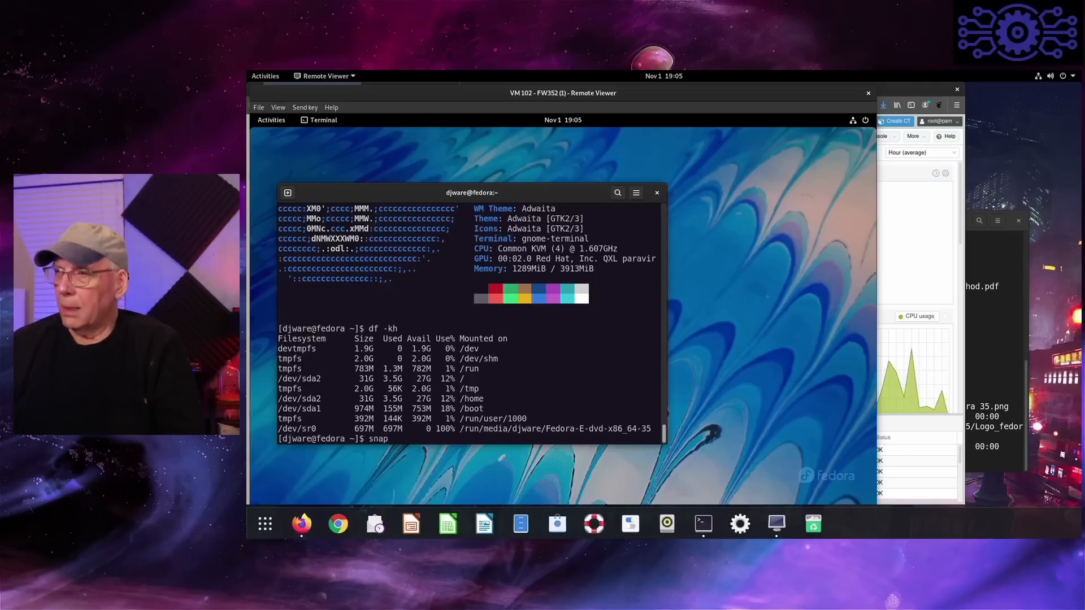
key("Return")
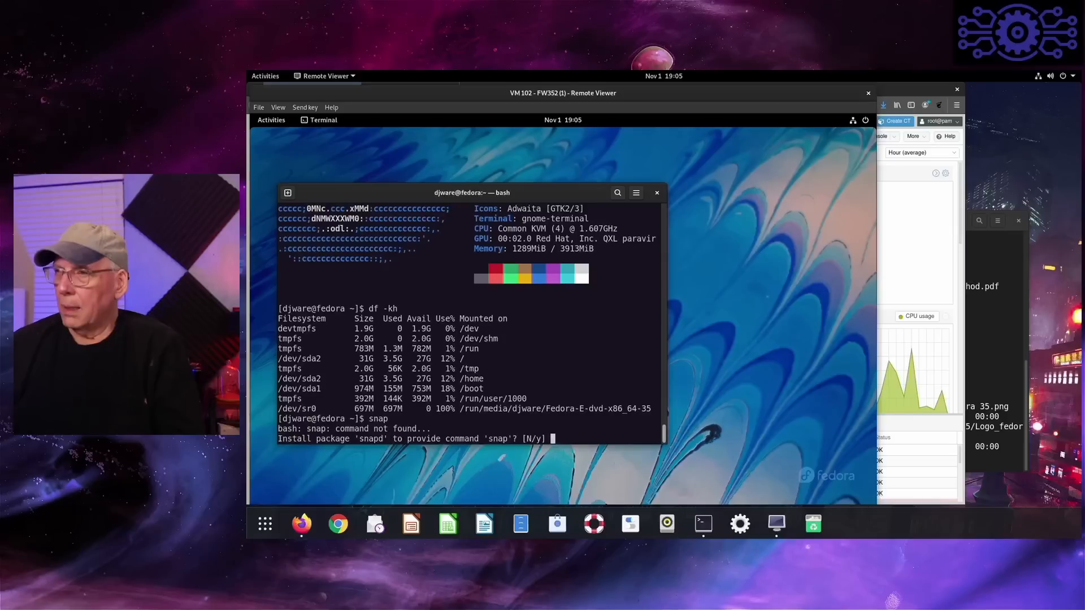
type("n")
key("Return")
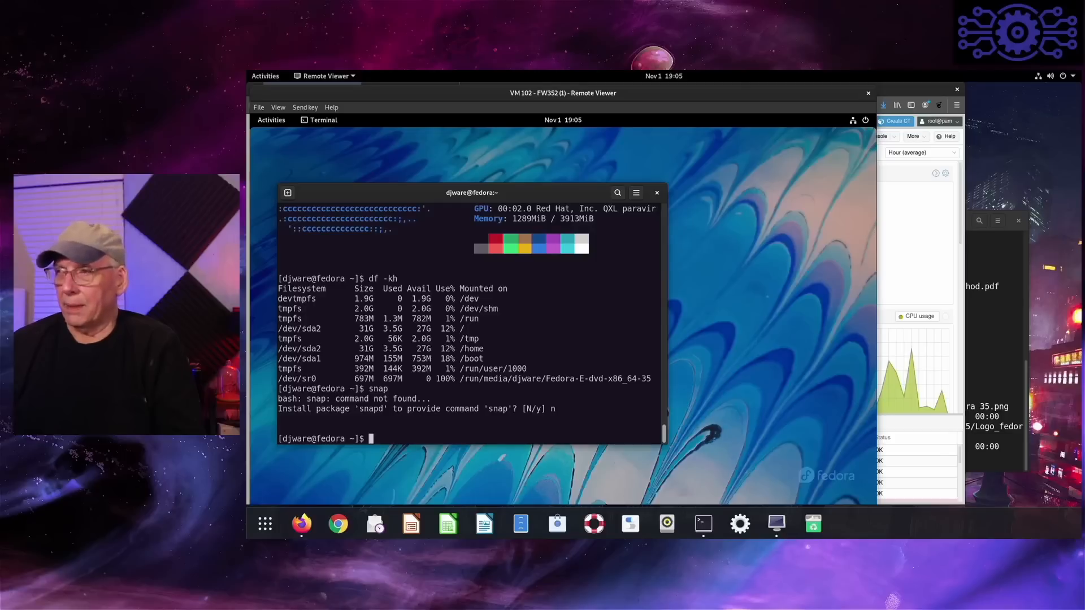
type("cd /")
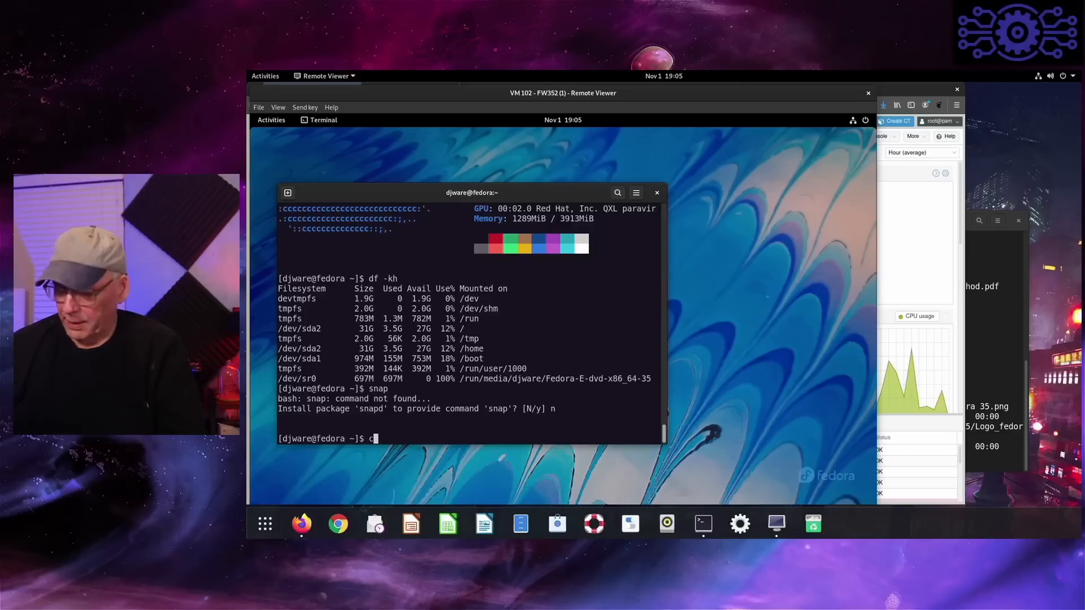
type("opt")
key("Return")
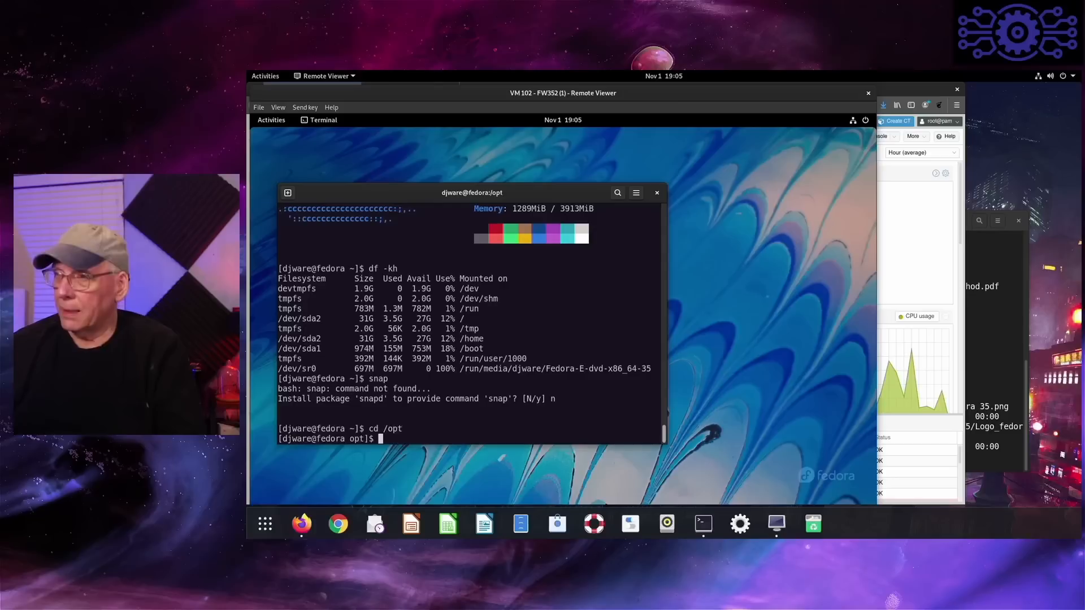
type("su")
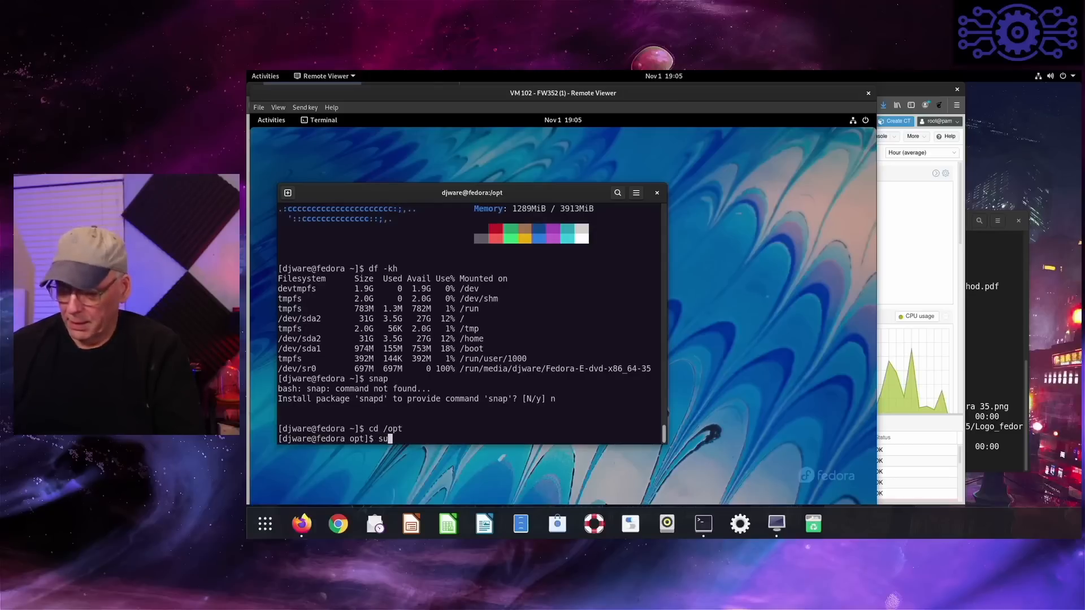
type("do git clone https://github.com/CIsofy/lynis.git")
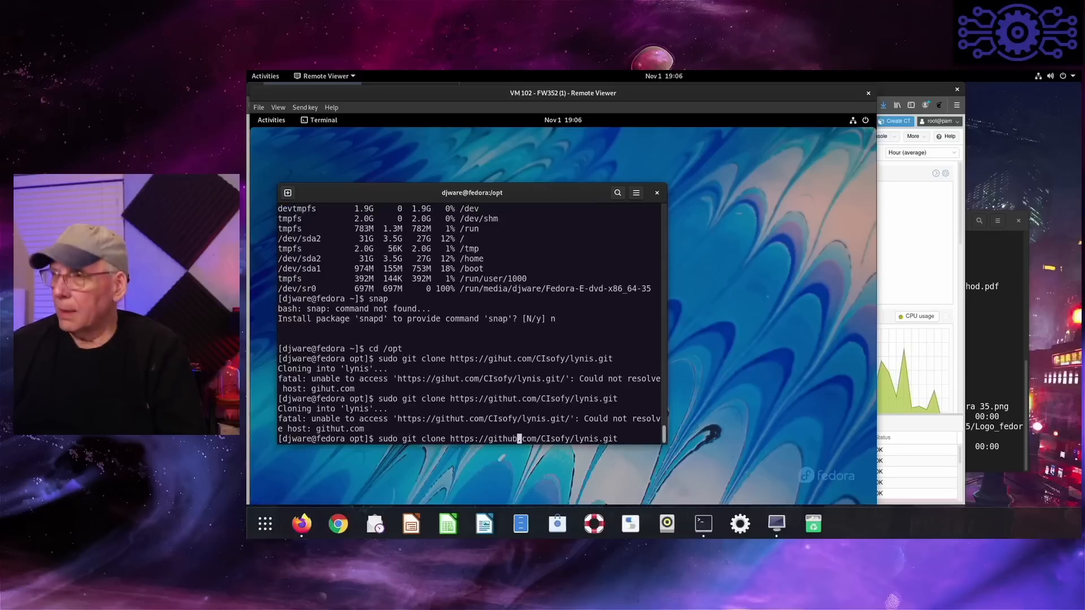
key("Return")
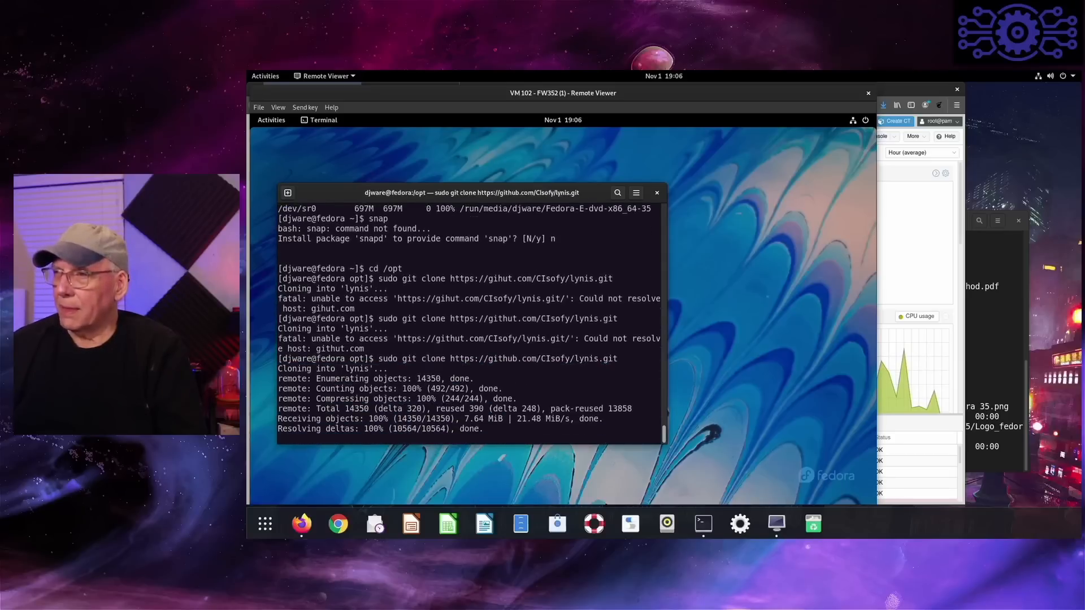
- Enter the lynis directory and run the security audit with "sudo ./lynis audit system"
type("cd lynis")
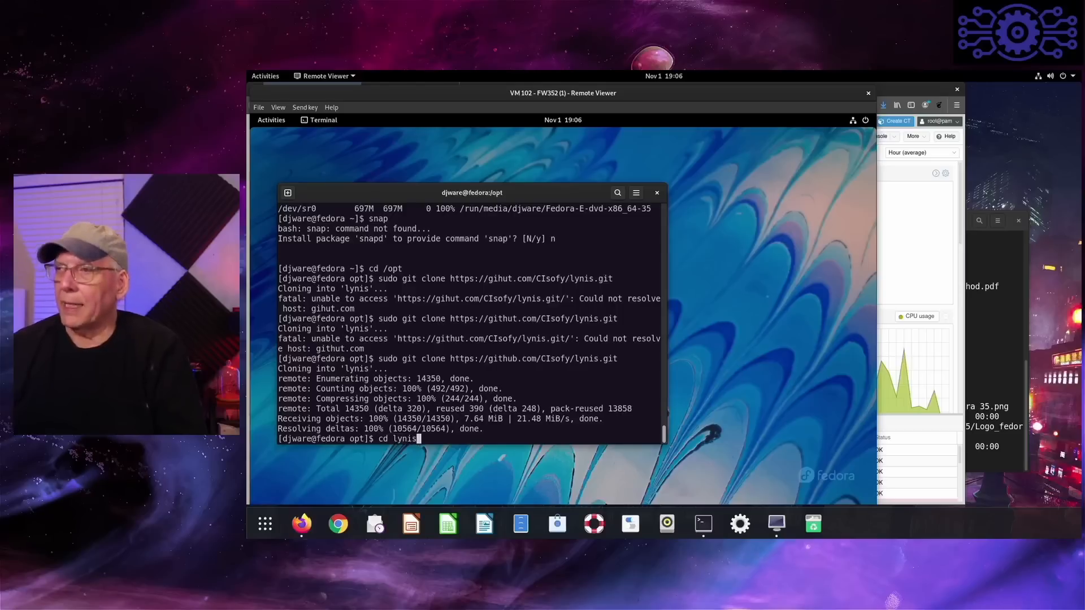
key("Return")
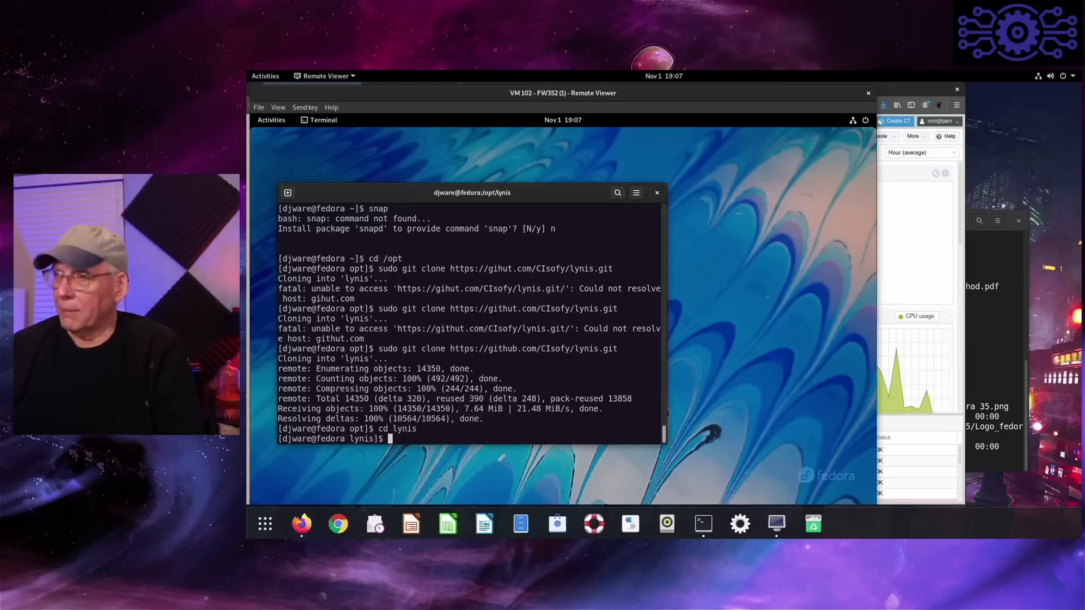
type("sudo ./y")
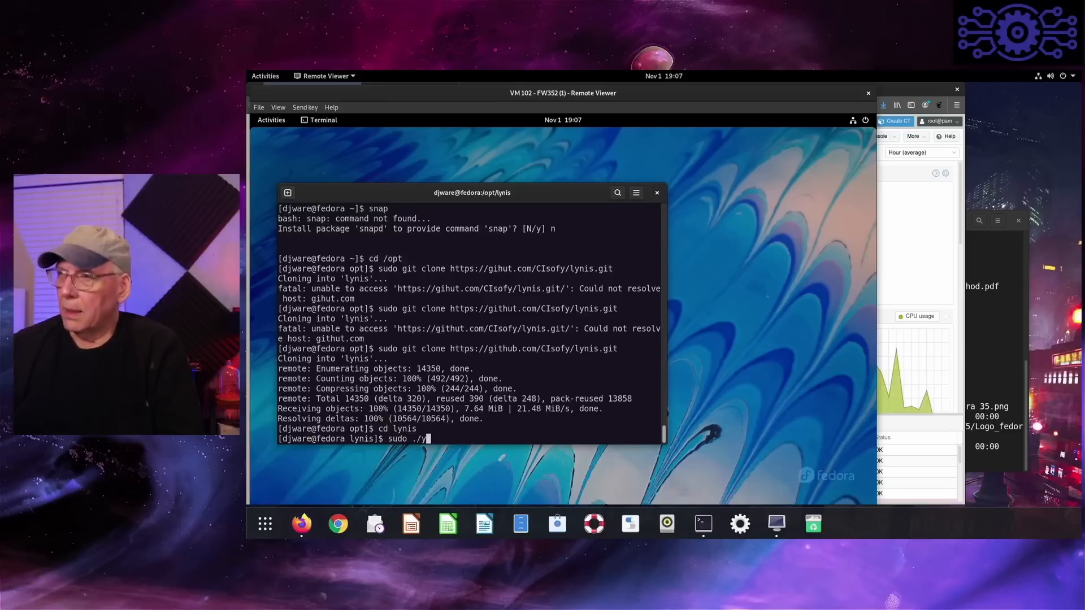
key("BackSpace")
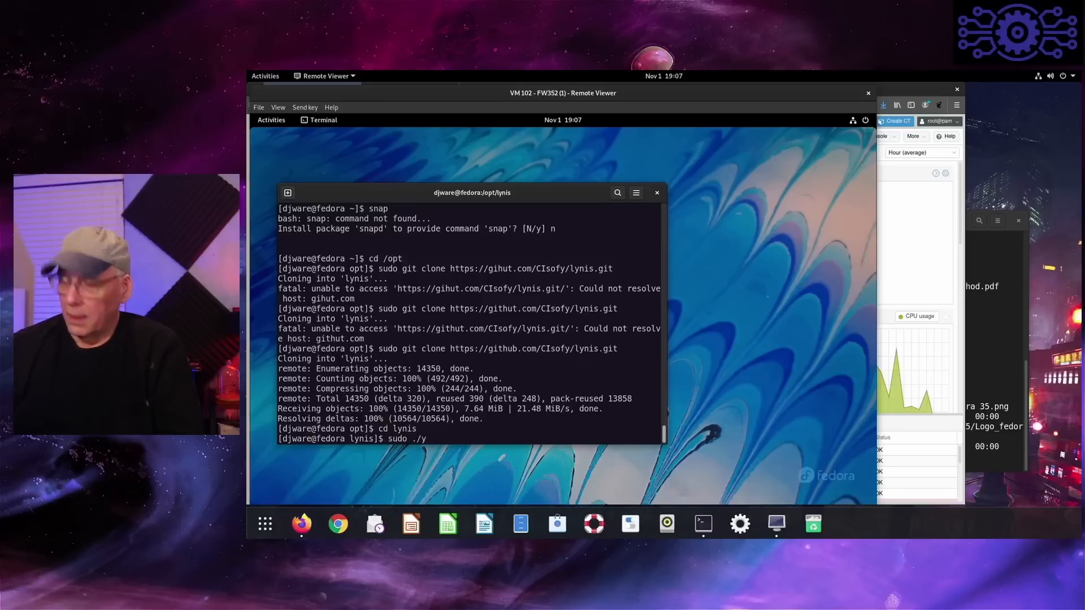
type("lyni")
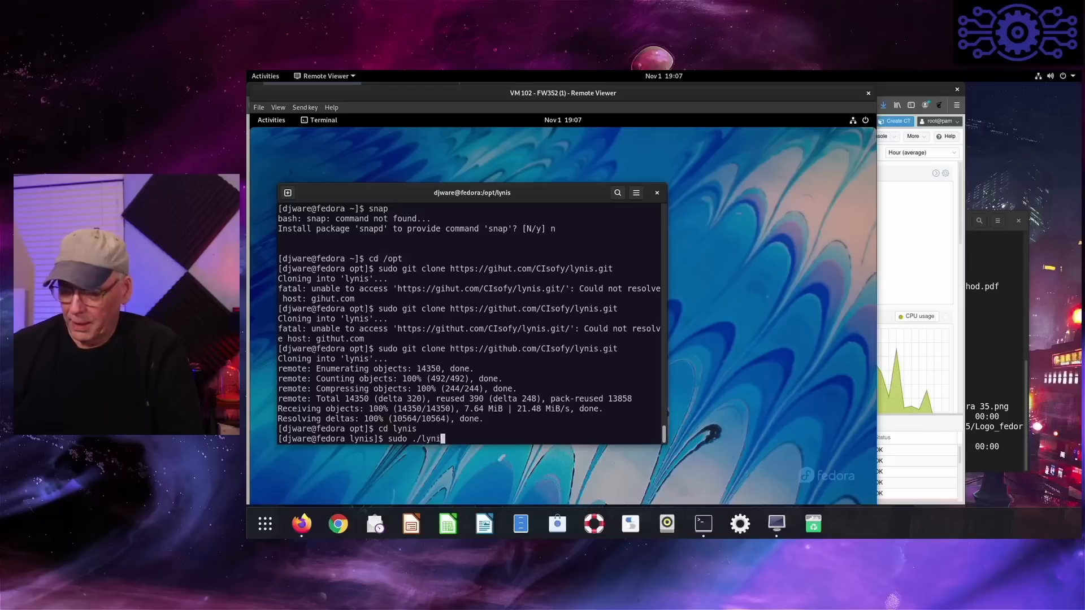
type("s audit system")
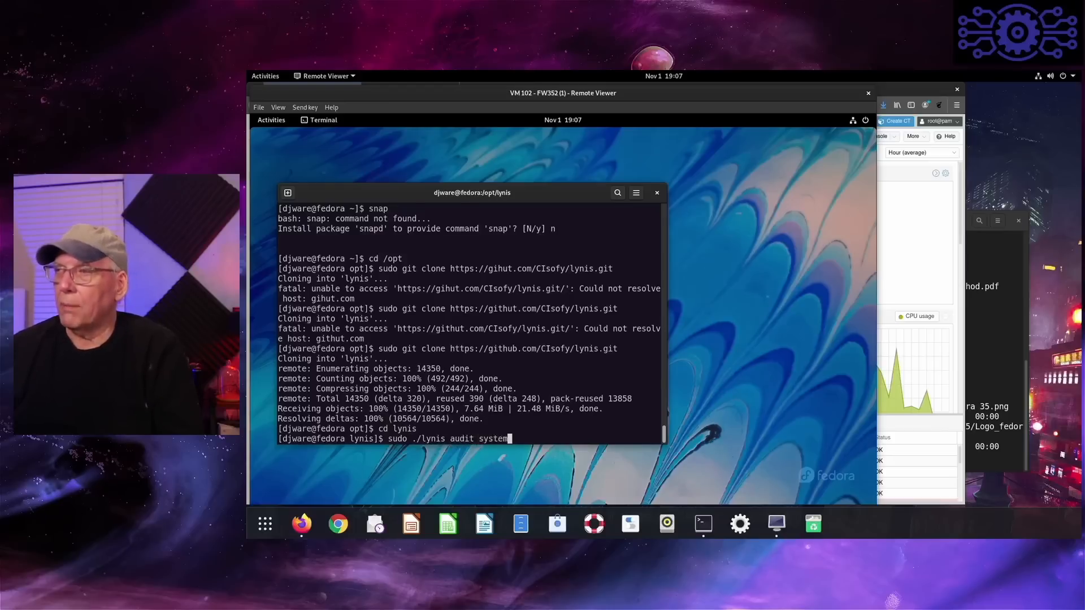
key("Return")
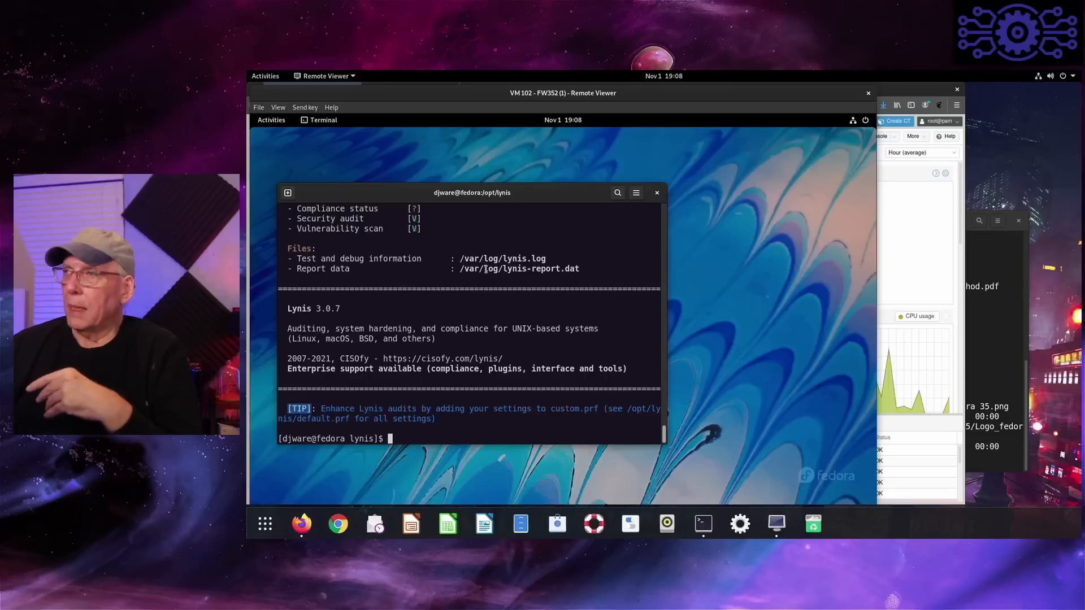
- Examine the Lynis results from the security scan details back to the Warnings section and the first hardening suggestions
scroll(485, 269, "up", 4)
scroll(485, 269, "up", 5)
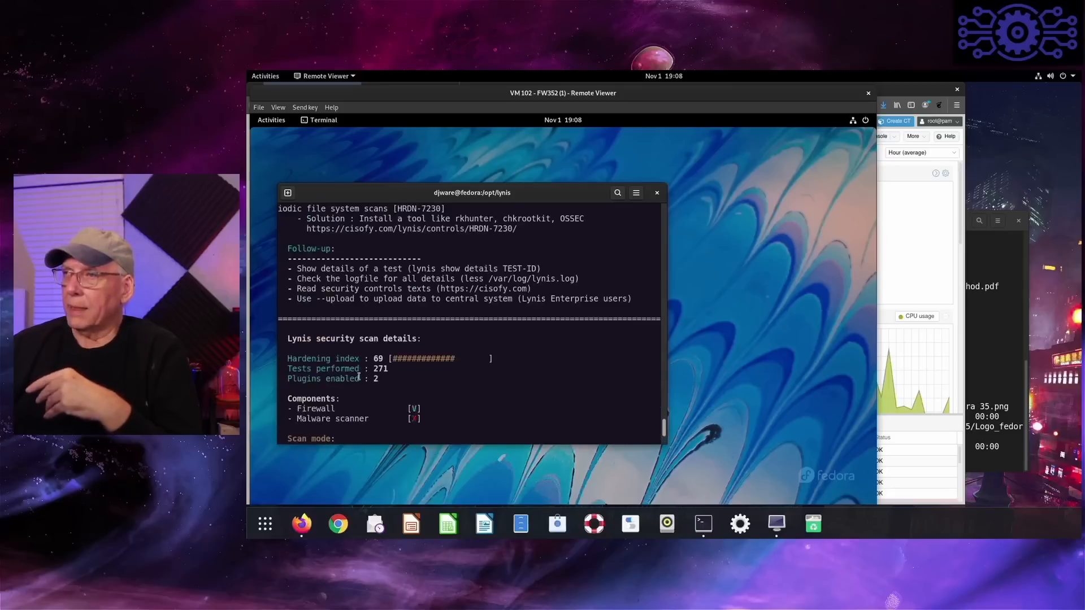
scroll(370, 371, "up", 8)
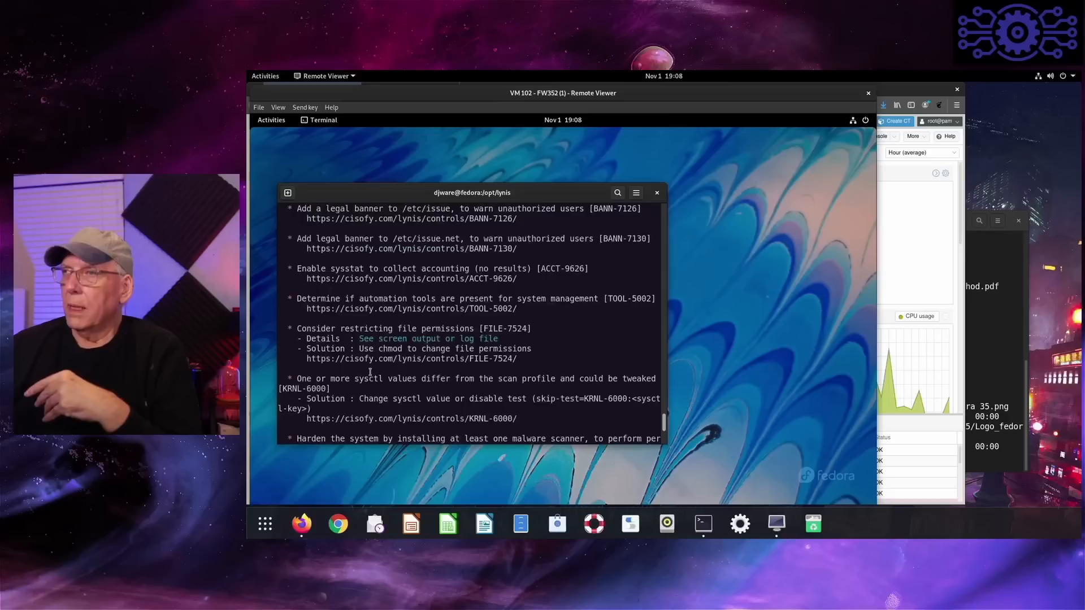
scroll(370, 371, "up", 14)
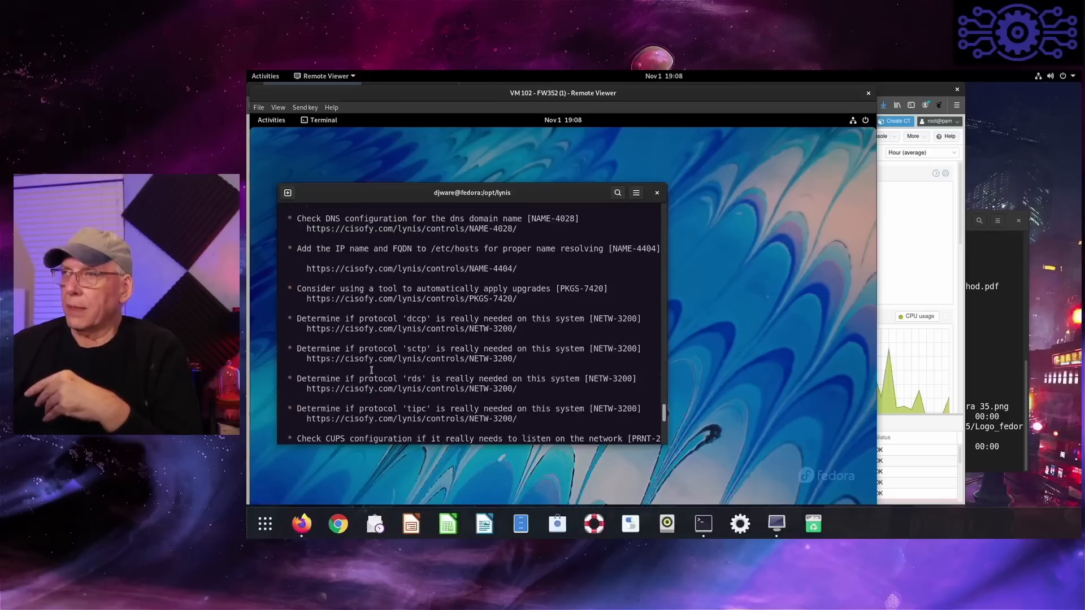
scroll(371, 370, "up", 10)
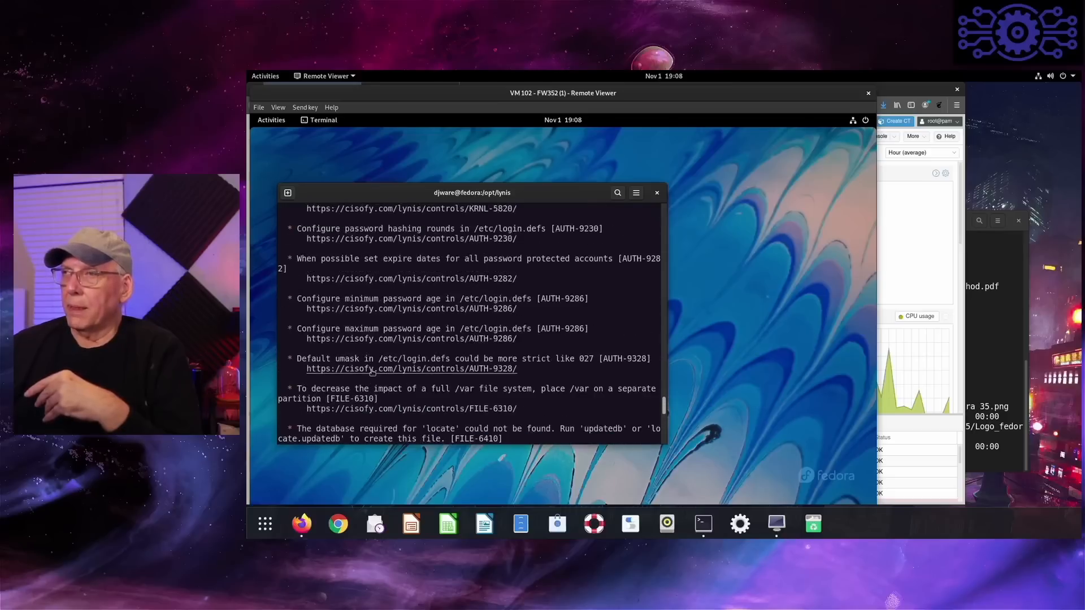
scroll(373, 371, "up", 5)
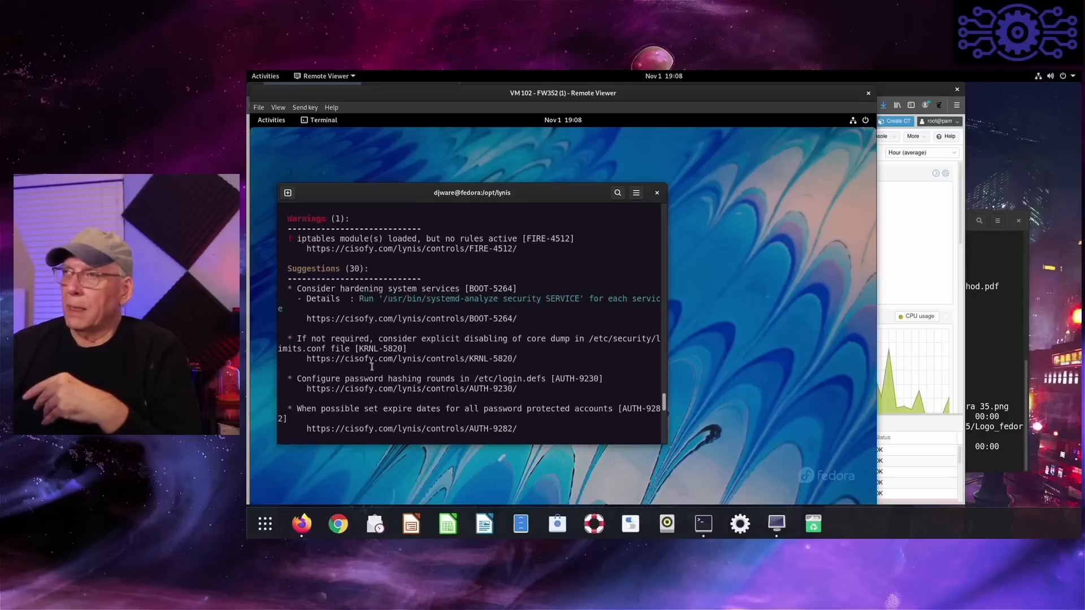
scroll(372, 366, "down", 2)
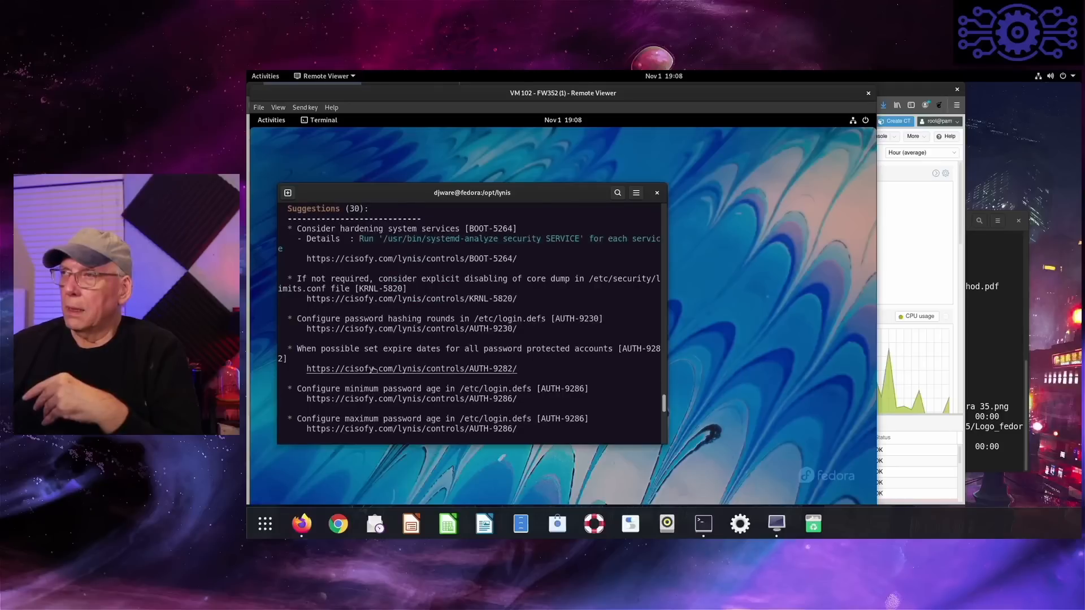
scroll(375, 370, "down", 2)
scroll(373, 371, "down", 4)
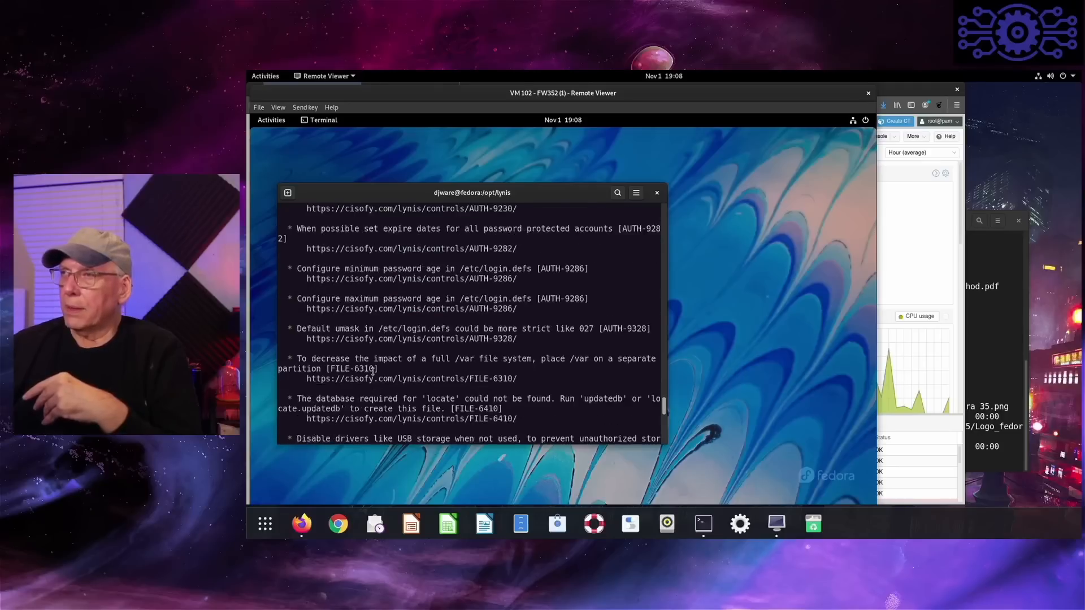
scroll(373, 371, "down", 4)
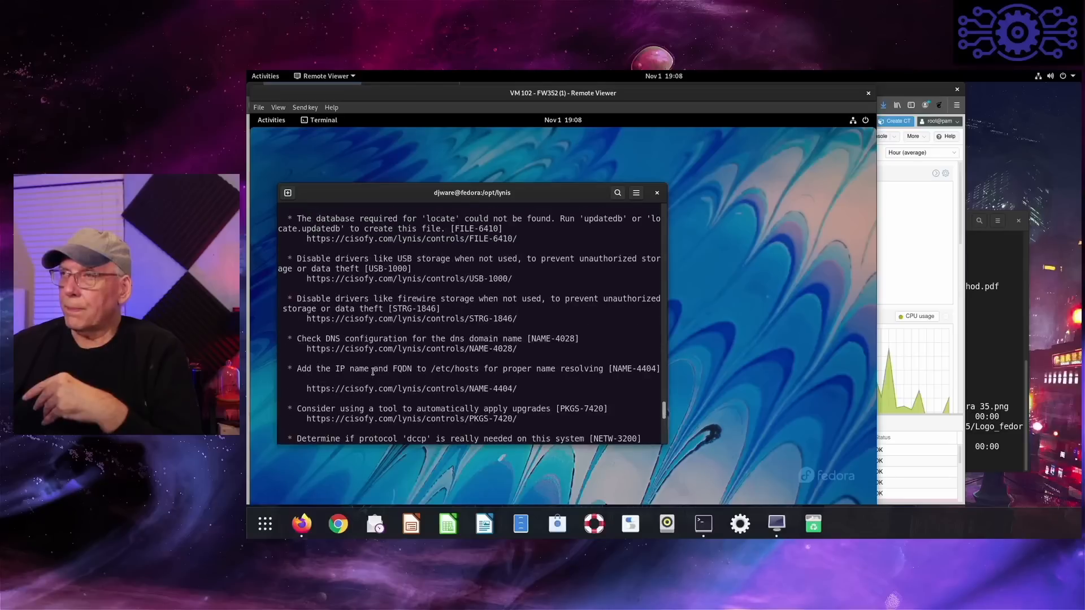
scroll(373, 371, "down", 3)
scroll(374, 372, "up", 2)
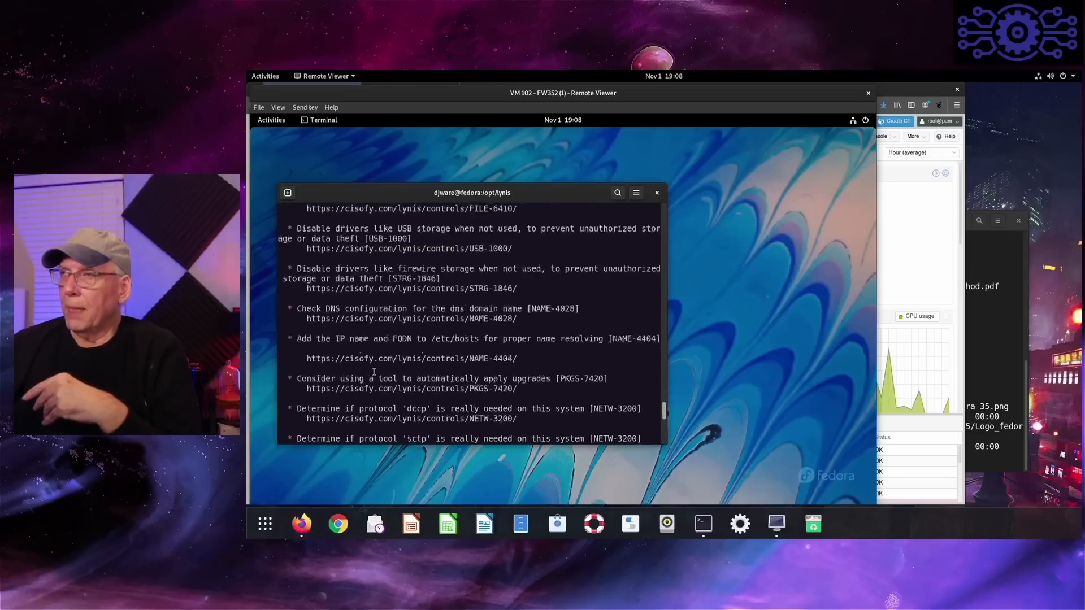
scroll(375, 371, "up", 10)
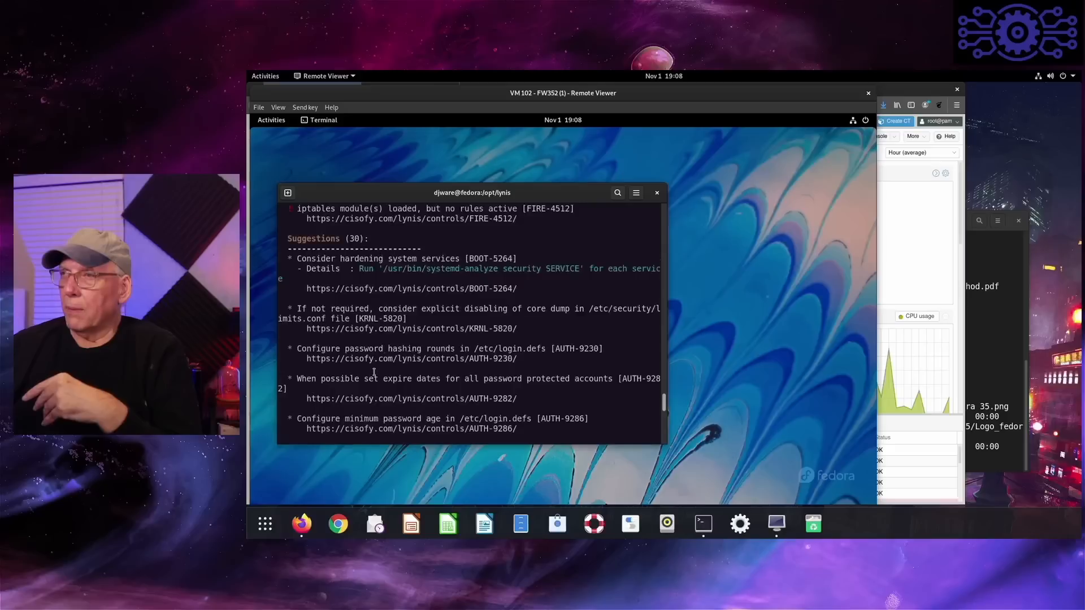
scroll(374, 372, "up", 4)
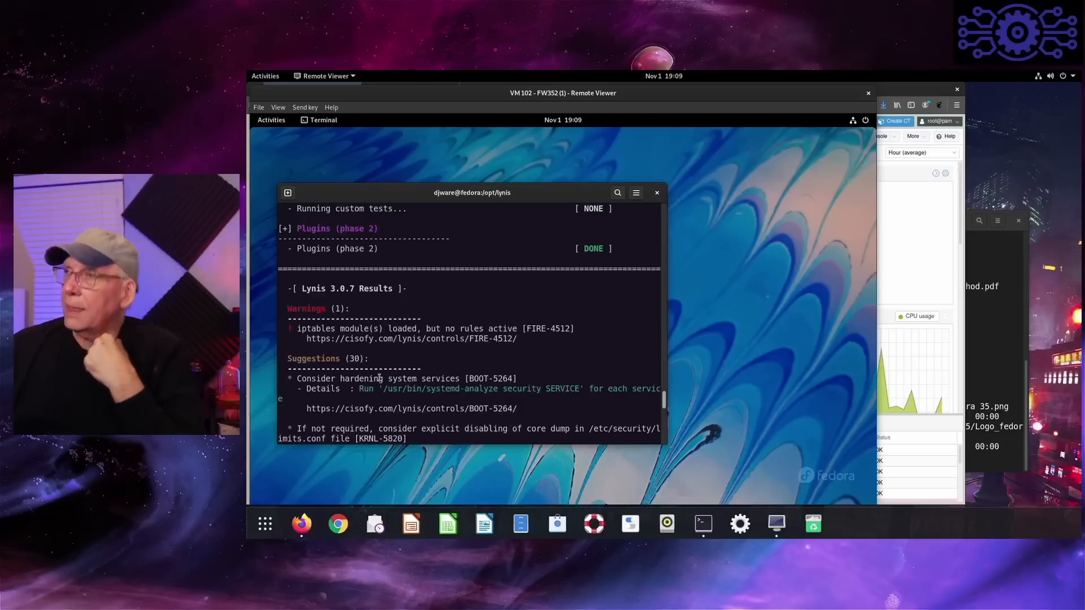
- Read through the Lynis suggestions on passwords, network protocols, Apache, logging, legal banners and malware scanning down to the Follow-up section
scroll(380, 378, "down", 10)
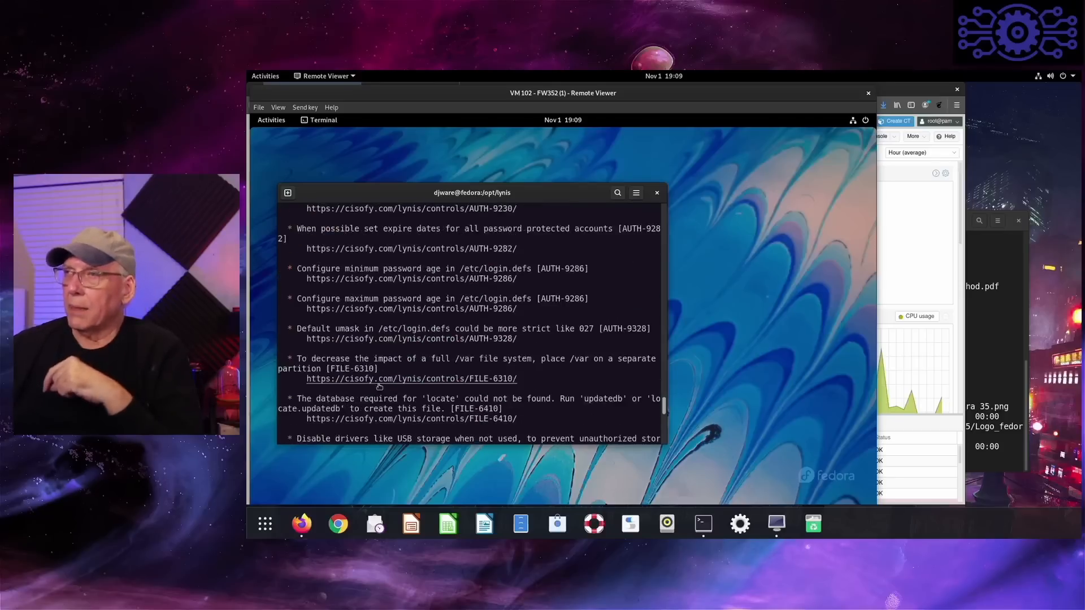
scroll(379, 386, "down", 10)
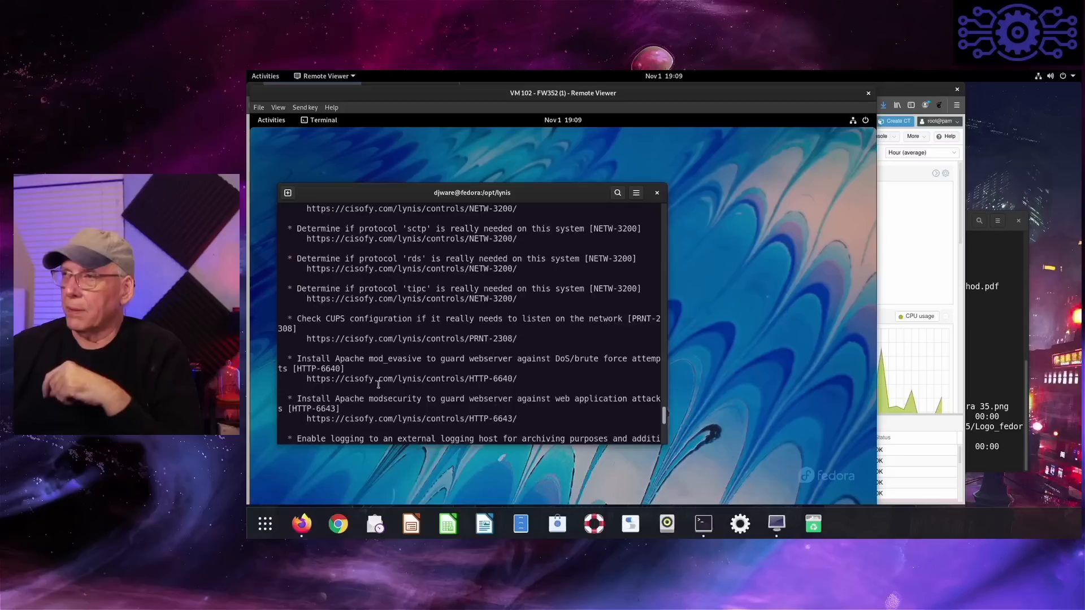
scroll(379, 384, "down", 3)
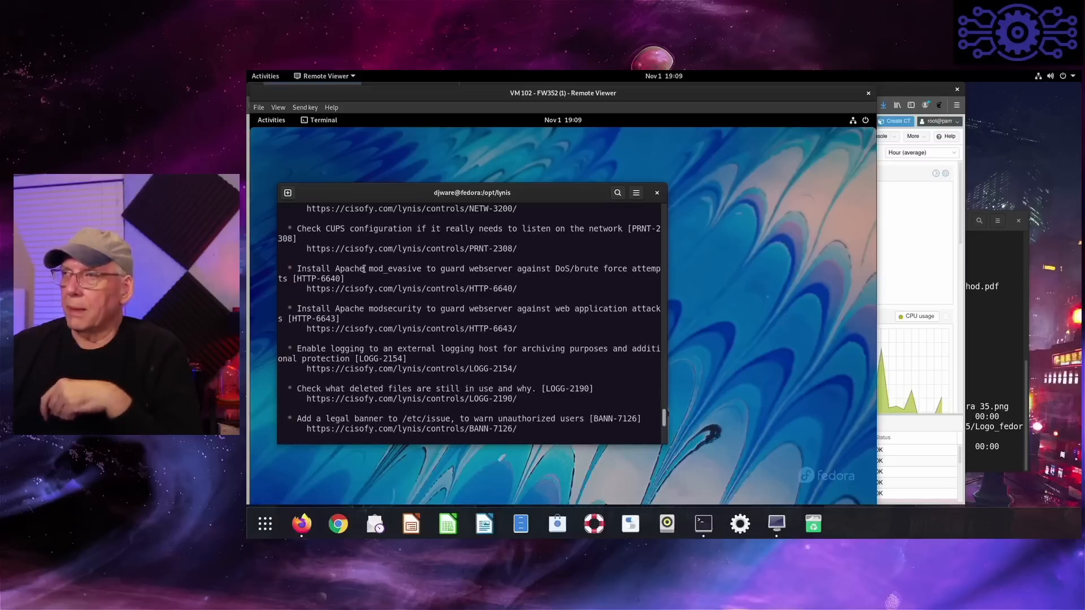
scroll(370, 351, "down", 3)
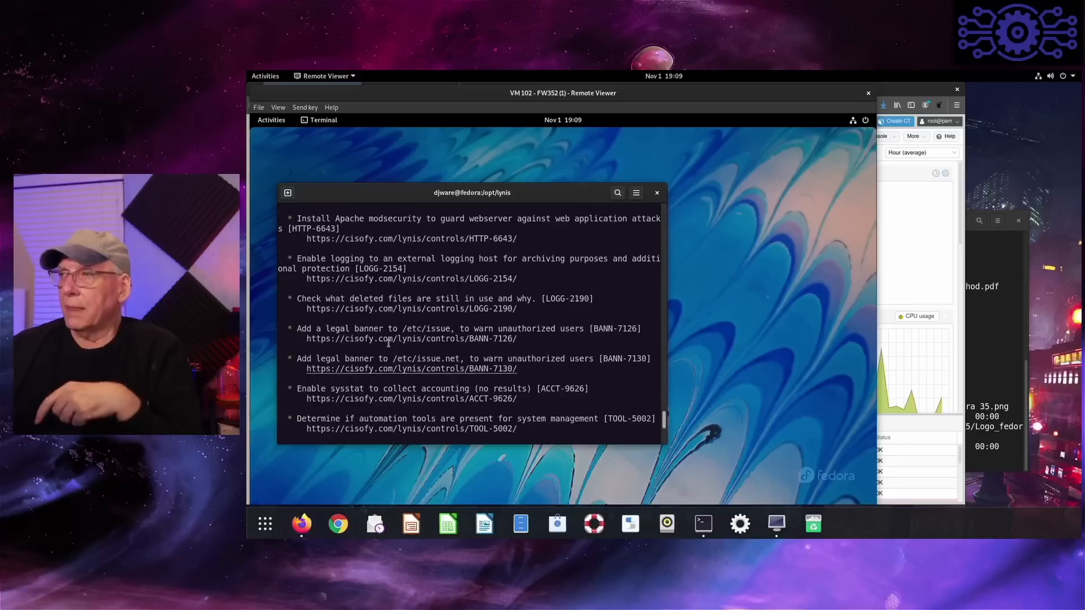
scroll(391, 343, "down", 3)
scroll(391, 344, "down", 3)
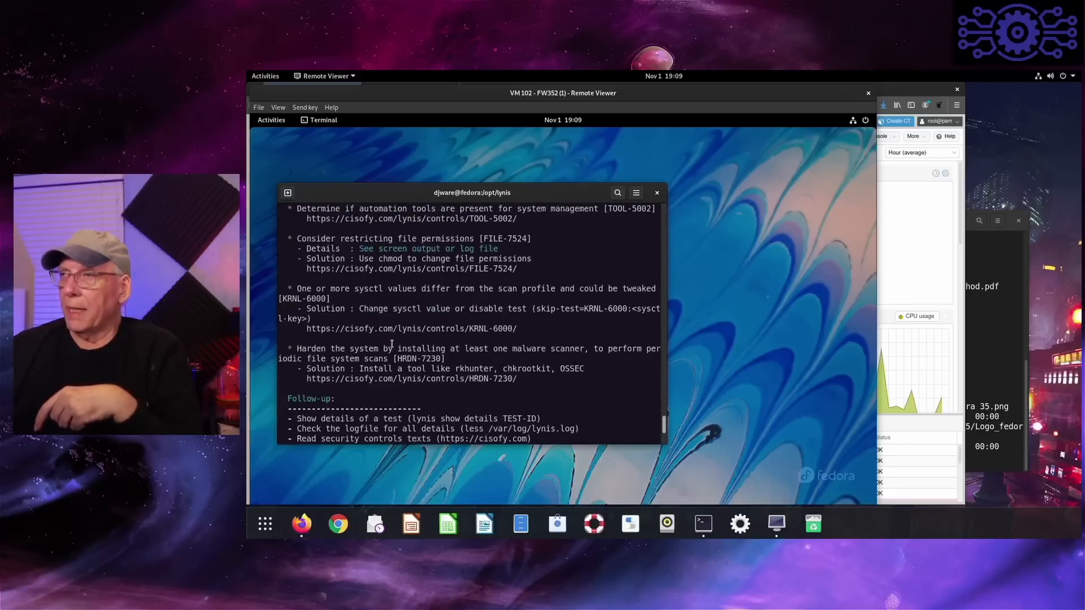
scroll(392, 344, "up", 2)
scroll(443, 331, "down", 1)
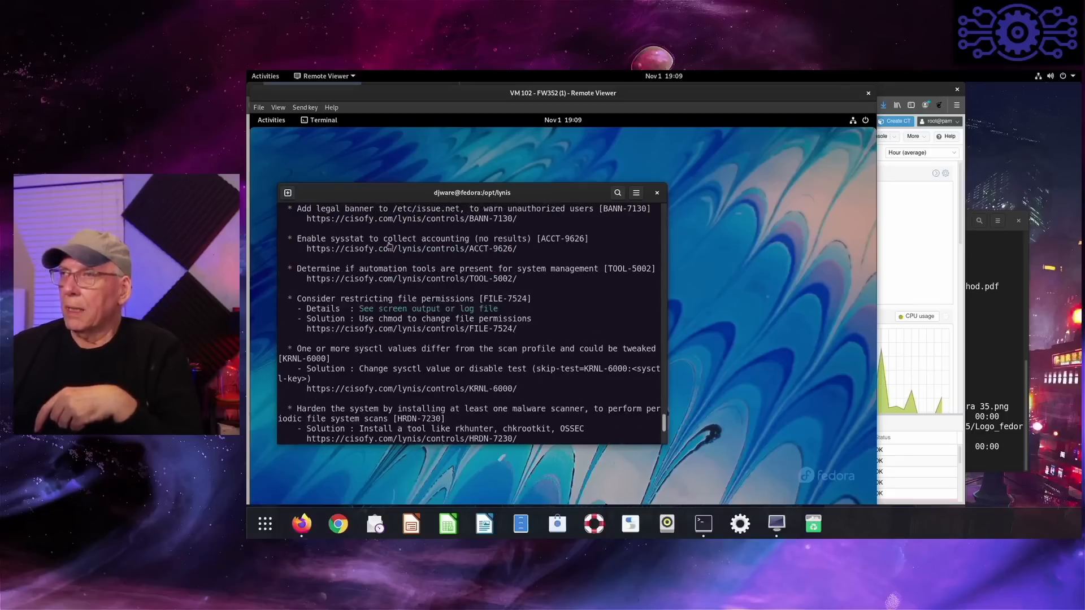
scroll(442, 330, "down", 3)
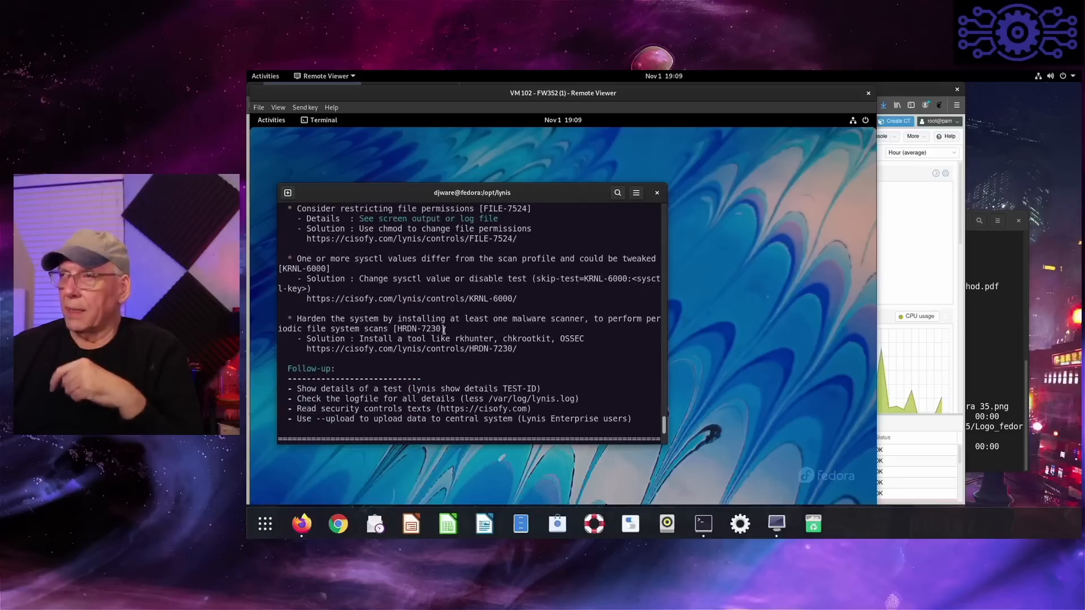
scroll(407, 307, "up", 10)
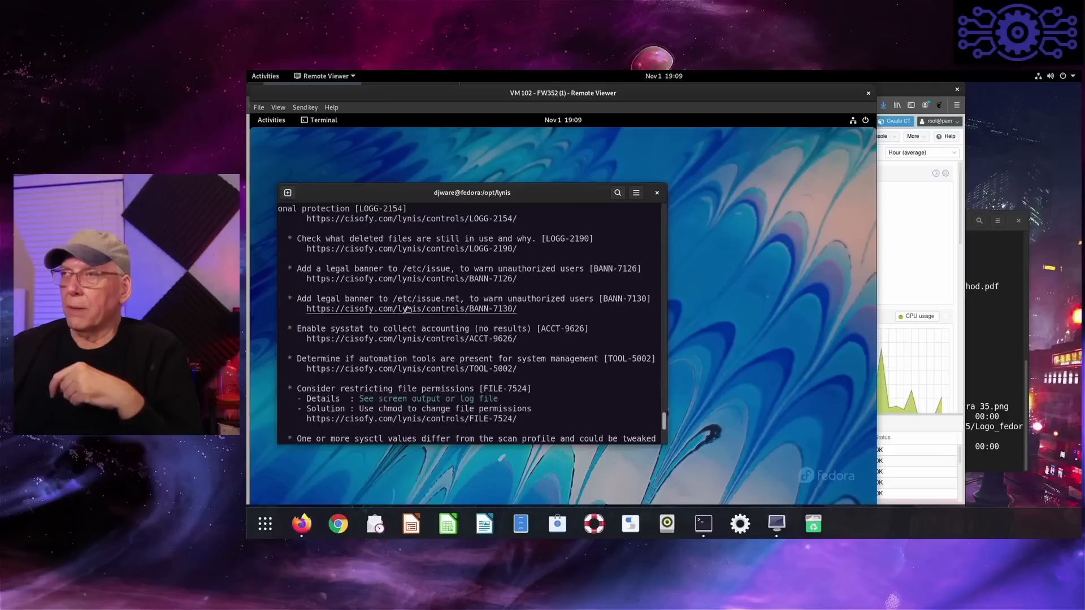
- Look back through the Lynis output, past the suggestions and hardening checks, to examine the kernel and network sysctl comparisons
scroll(407, 307, "up", 10)
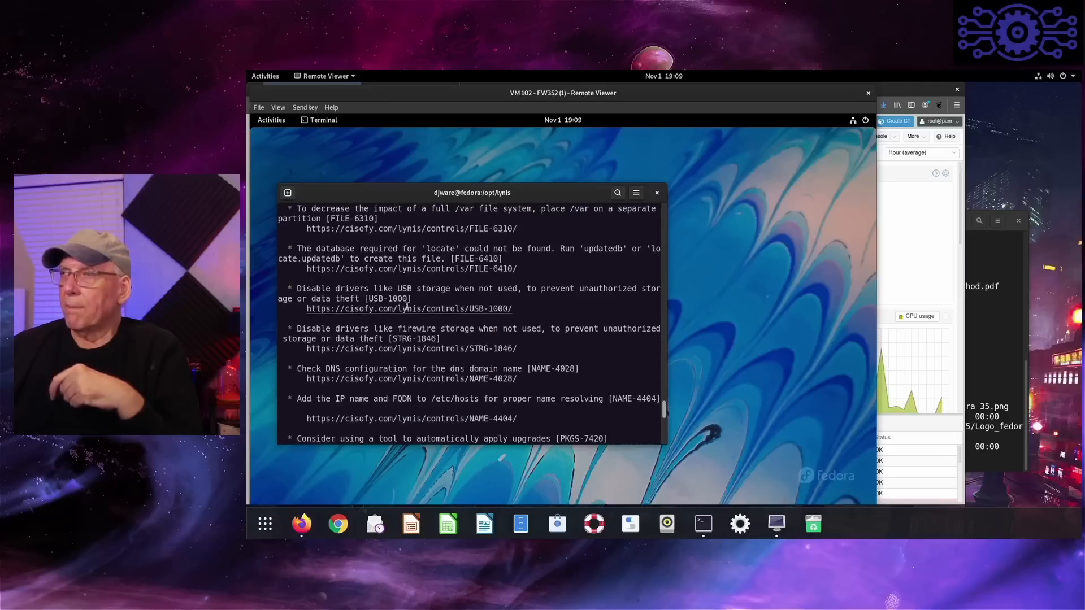
scroll(407, 308, "up", 10)
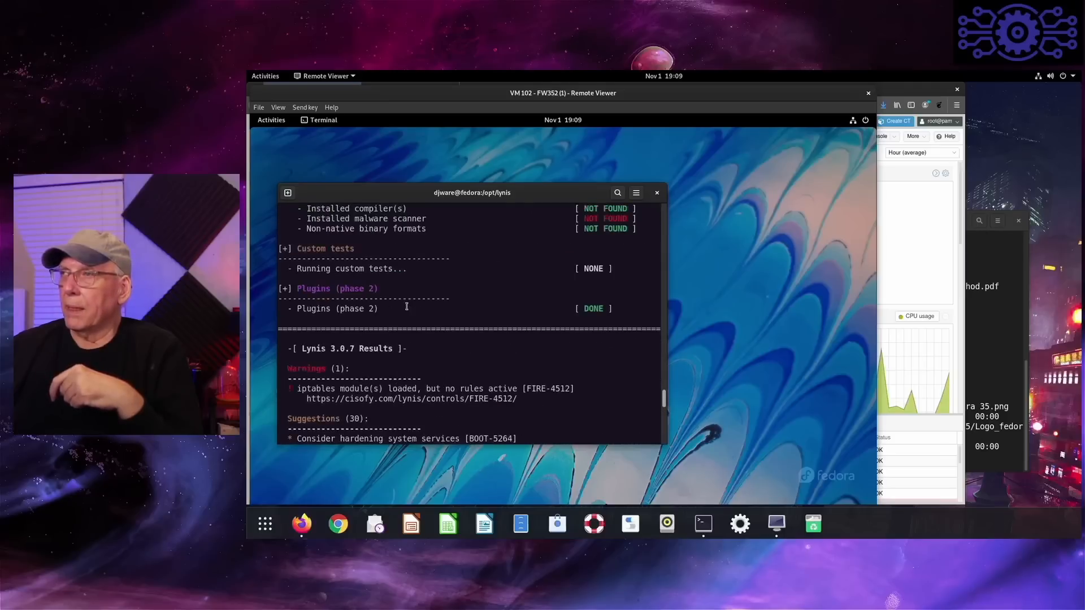
scroll(406, 307, "up", 4)
scroll(407, 306, "up", 3)
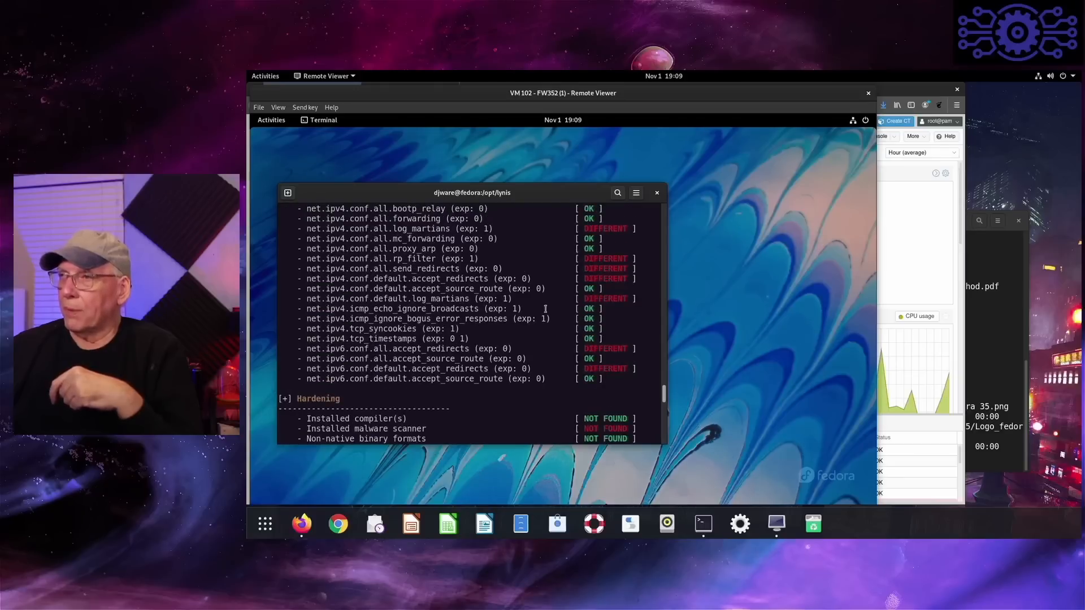
scroll(546, 308, "up", 3)
scroll(545, 308, "up", 2)
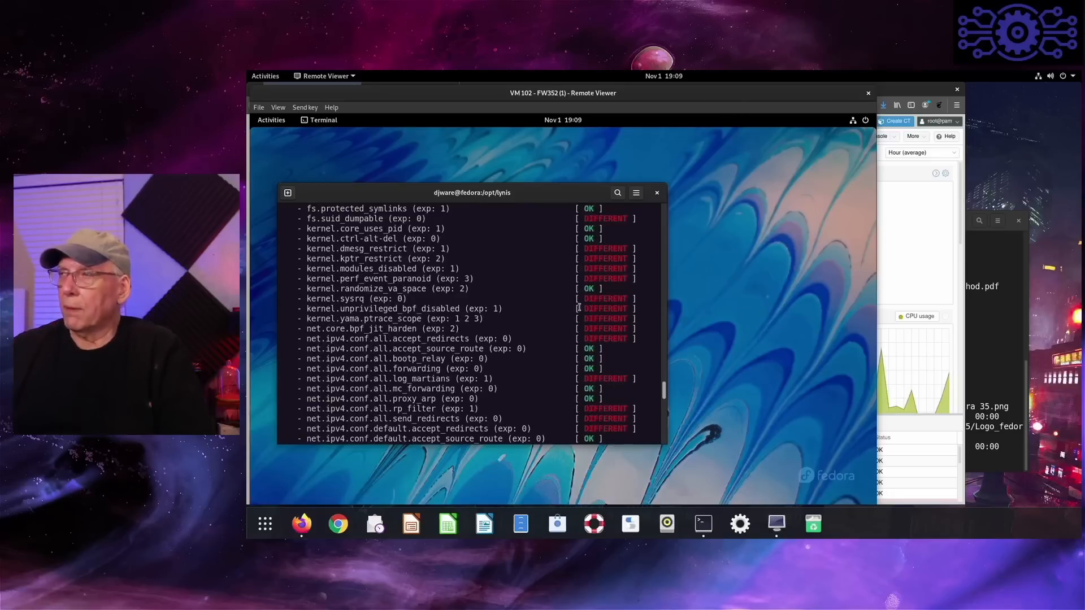
- Review the Lynis report from the sysctl and Hardening sections through the suggestions and security scan details to its end
scroll(579, 307, "down", 6)
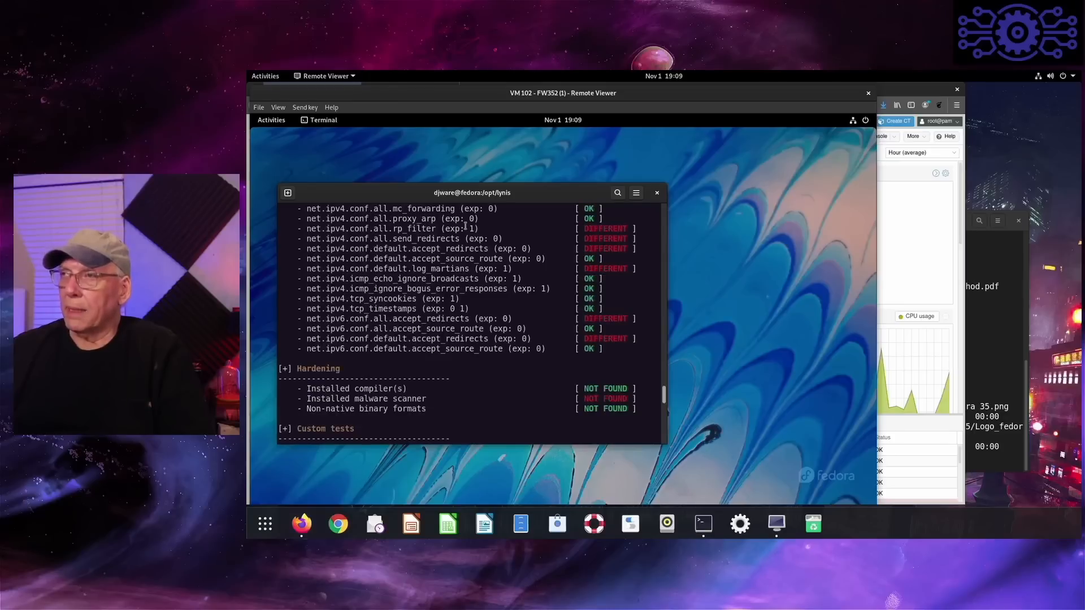
scroll(466, 249, "down", 12)
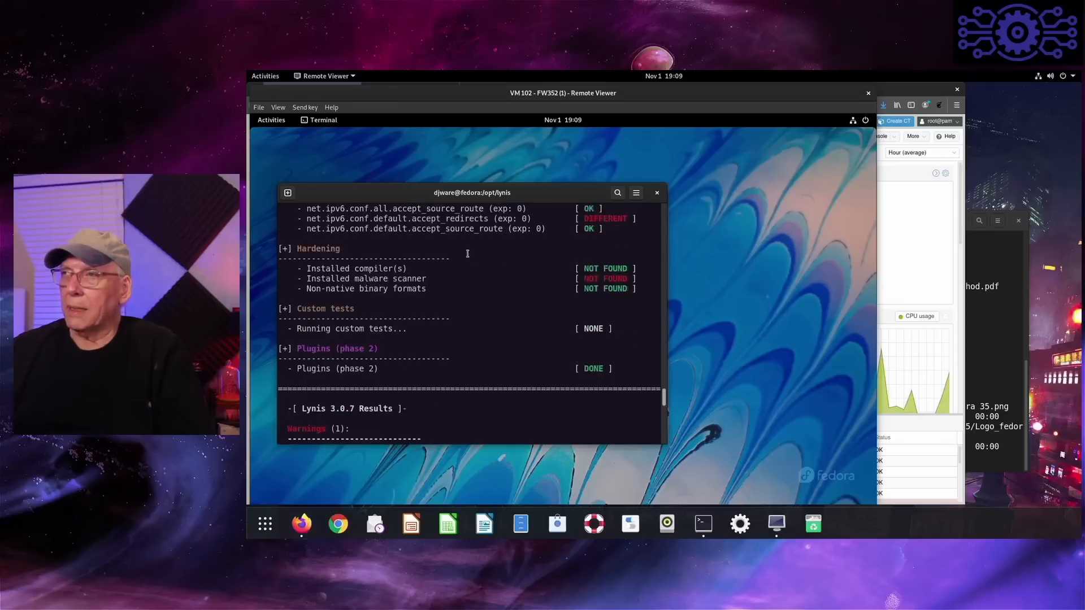
scroll(472, 258, "down", 13)
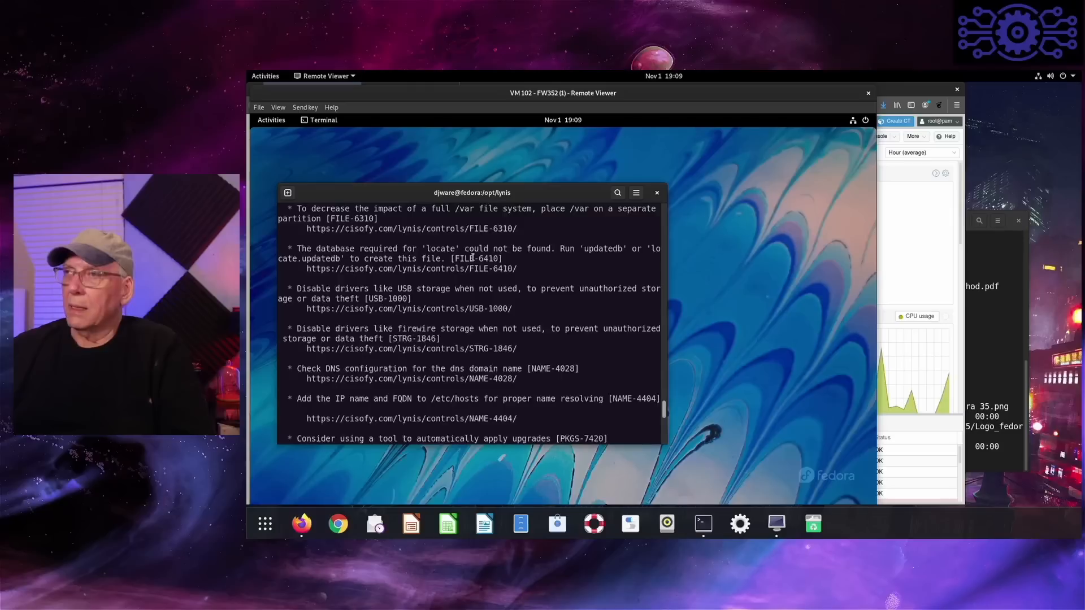
scroll(472, 257, "down", 6)
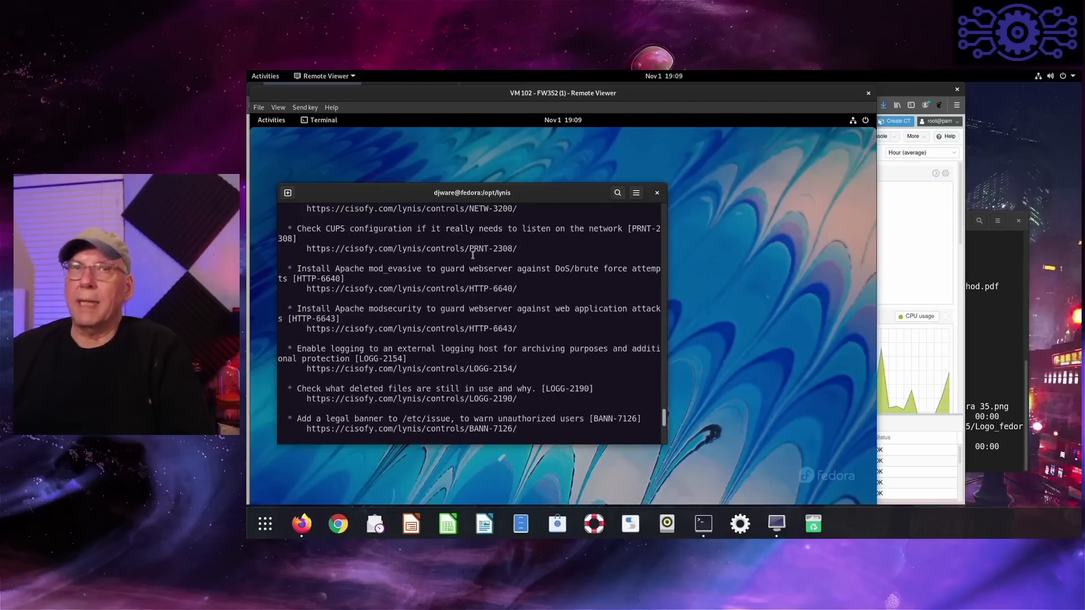
scroll(472, 256, "down", 5)
scroll(472, 256, "down", 4)
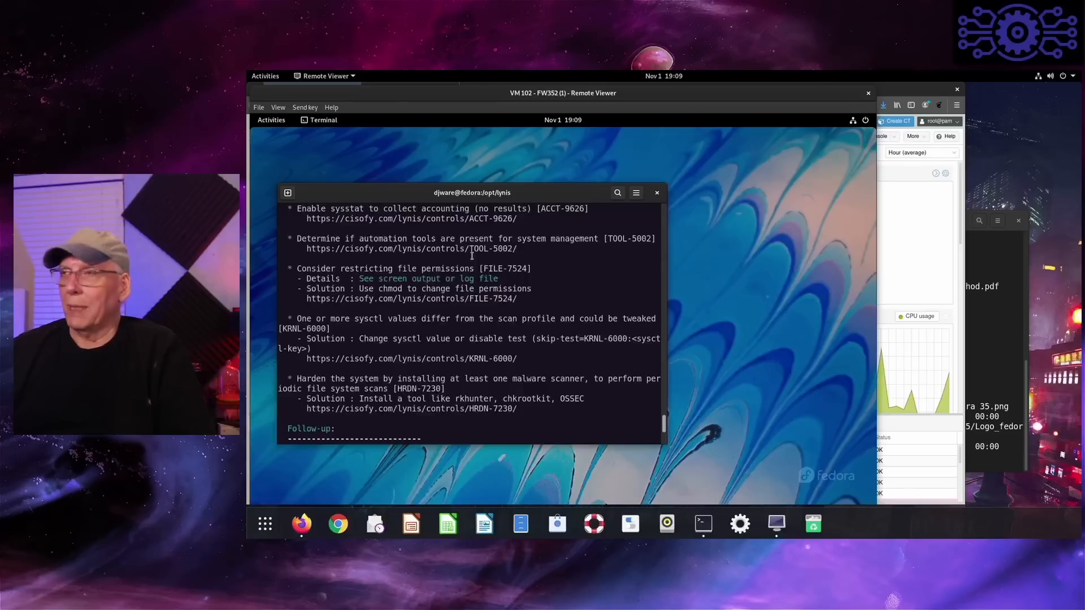
scroll(472, 256, "down", 4)
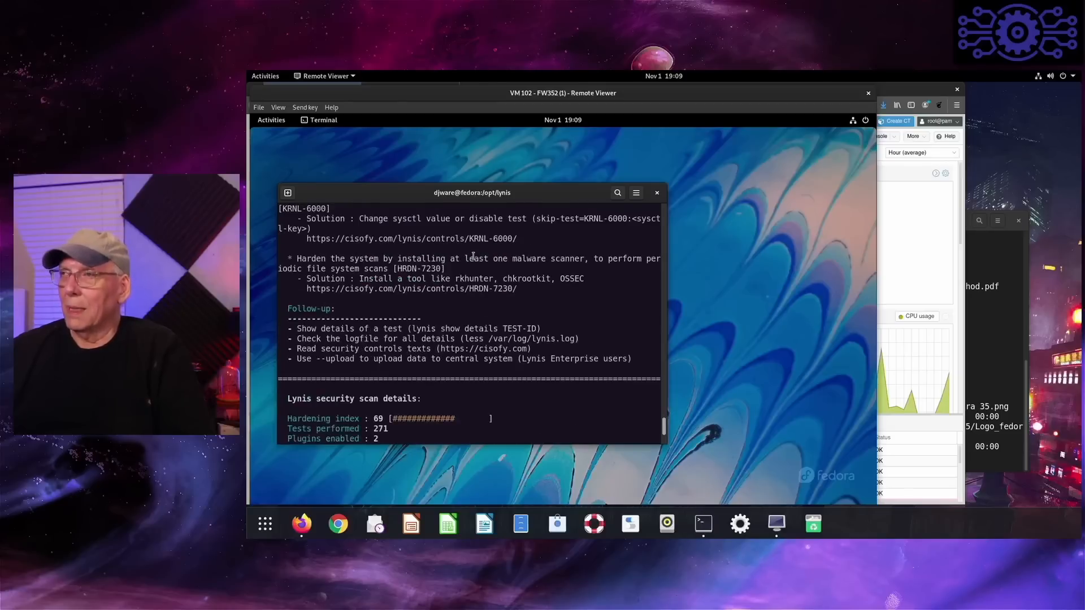
scroll(473, 256, "down", 10)
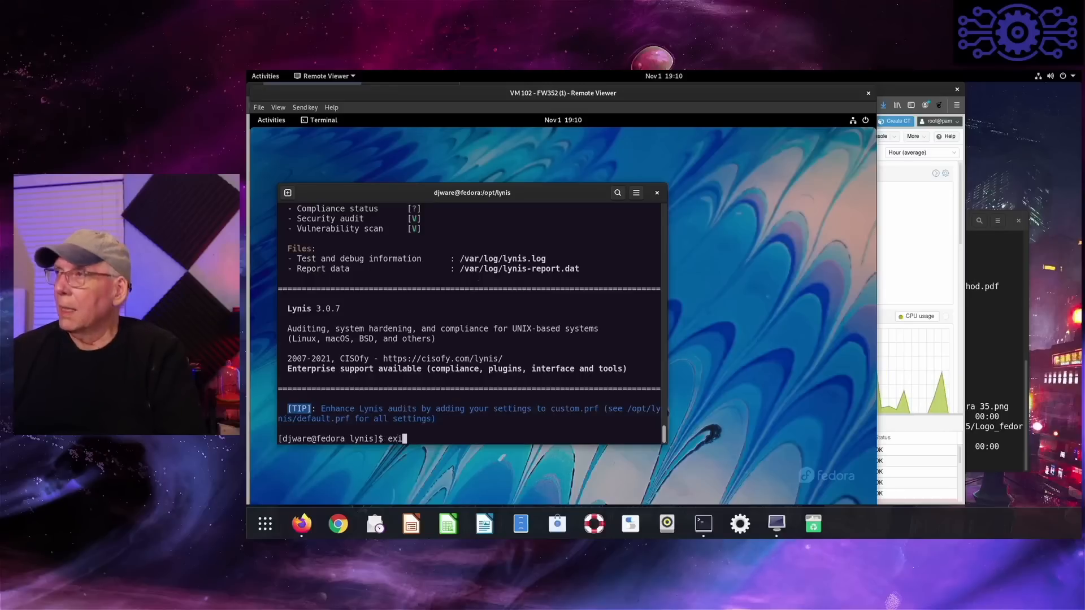
- Close the virtual machine's terminal session with the "exit" command
type("t")
key("Return")
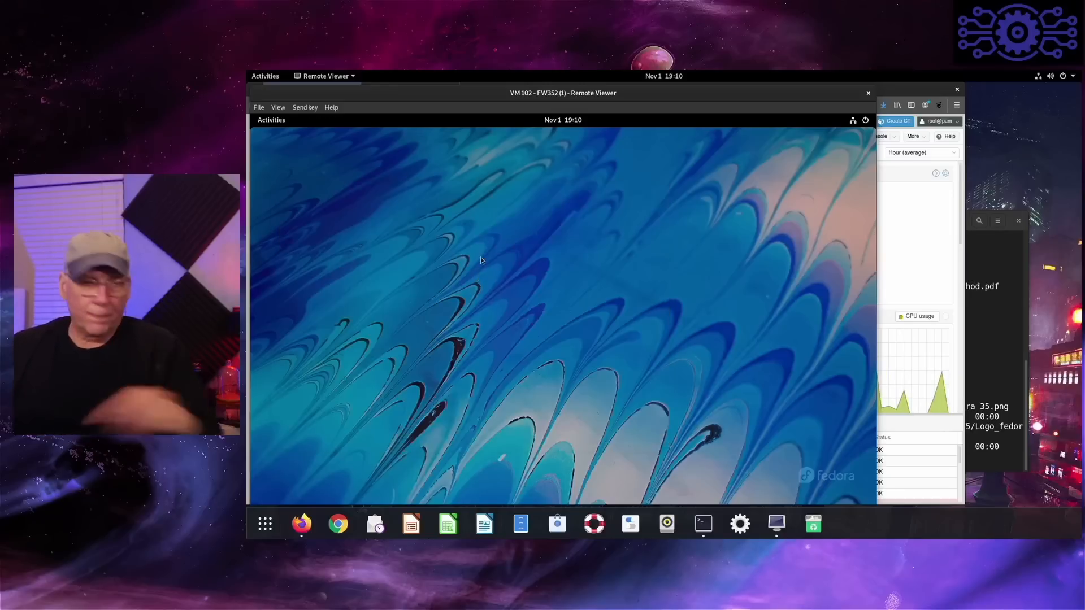